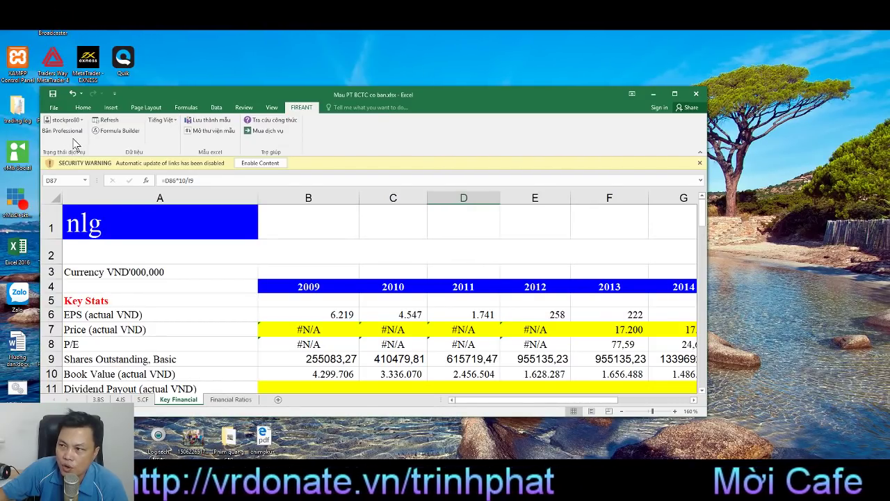
Browse the FireAnt Excel template library from start to end and close it.
{"action": "left_click", "coordinate": [219, 135]}
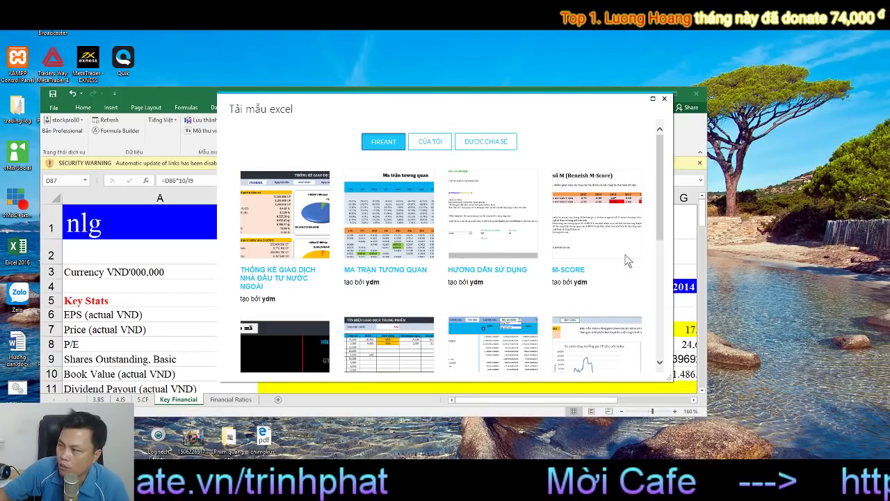
{"action": "left_click_drag", "start_coordinate": [659, 199], "coordinate": [651, 337]}
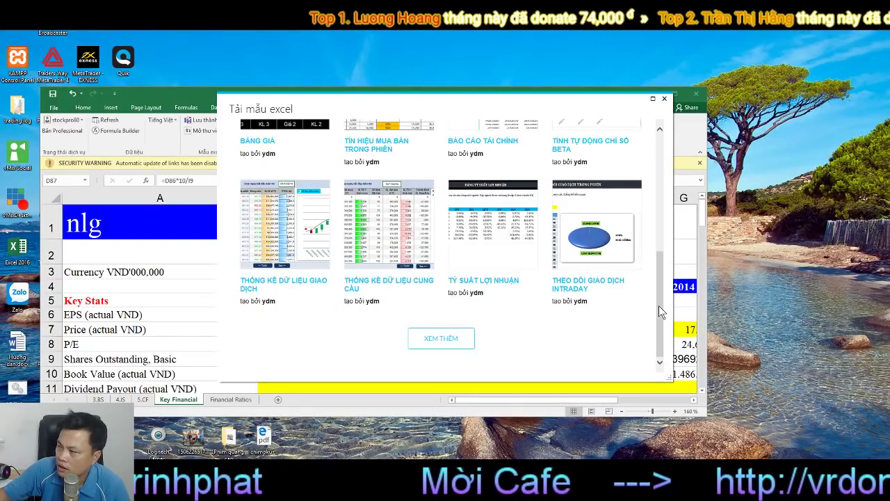
{"action": "mouse_move", "coordinate": [296, 299]}
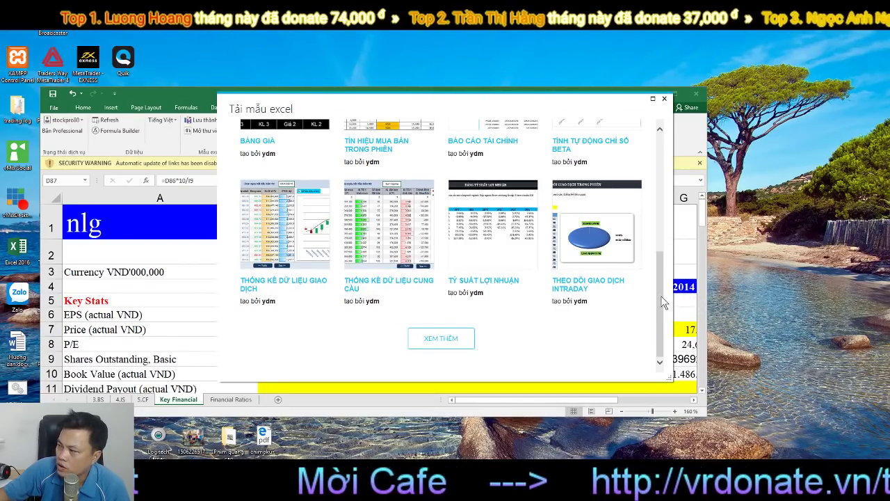
{"action": "left_click_drag", "start_coordinate": [660, 291], "coordinate": [674, 202]}
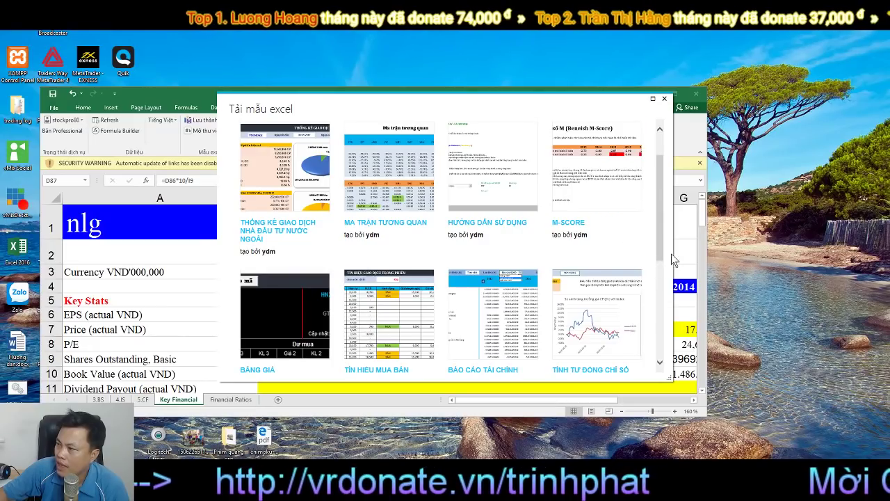
{"action": "scroll", "coordinate": [663, 229], "scroll_direction": "up", "scroll_amount": 2}
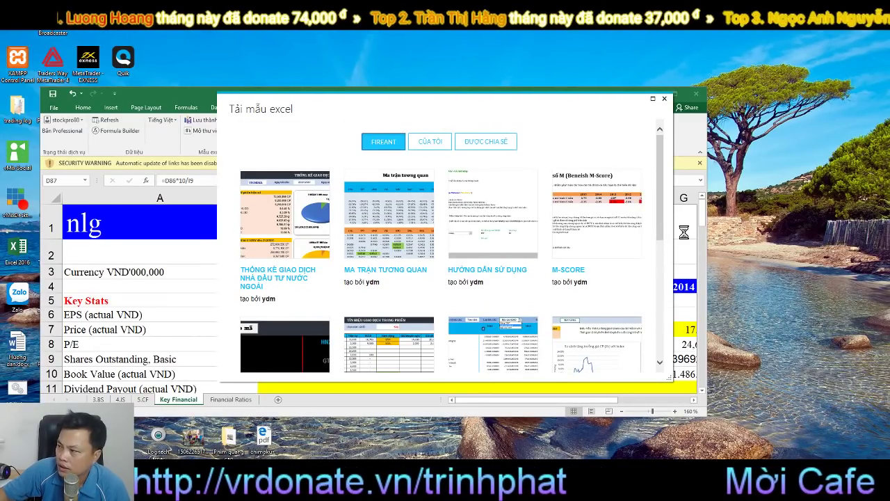
{"action": "left_click", "coordinate": [664, 99]}
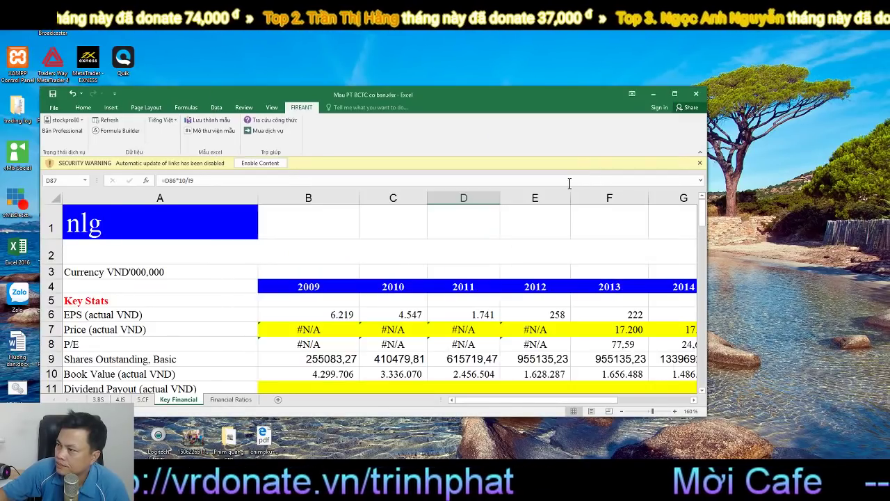
Open FireAnt's service purchase page and choose the Excel Platform Professional product.
{"action": "left_click", "coordinate": [260, 132]}
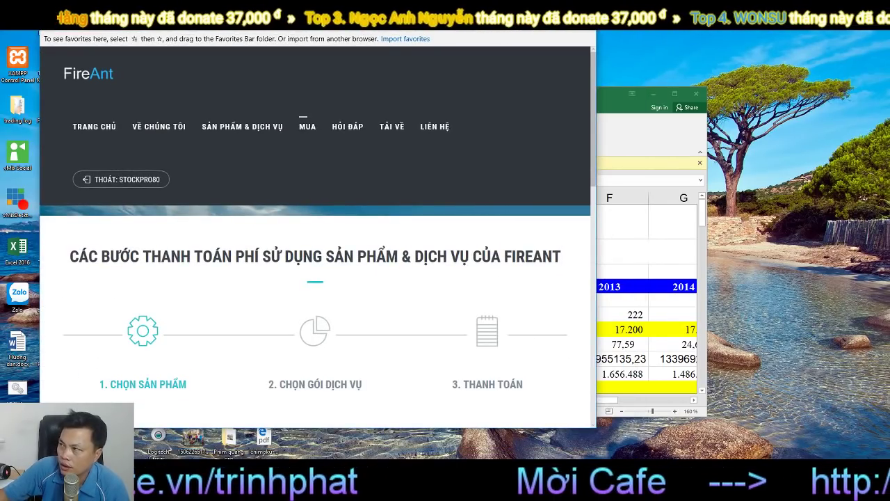
{"action": "key", "text": "alt+F4"}
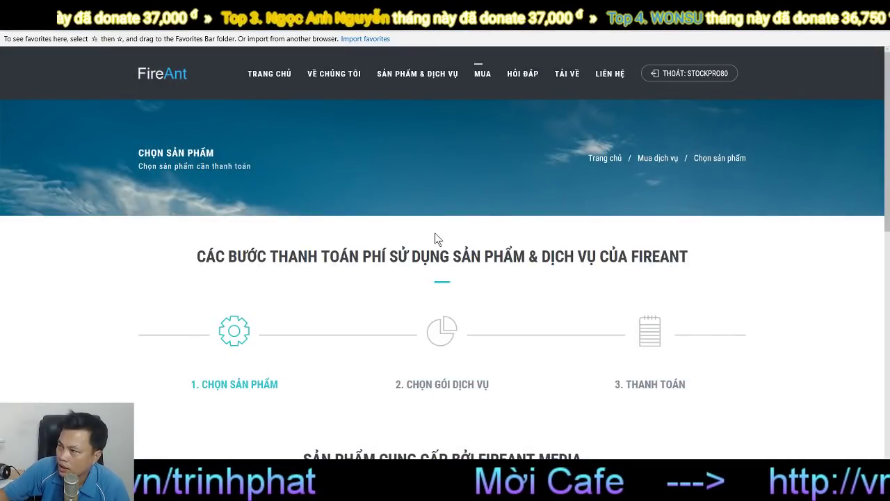
{"action": "scroll", "coordinate": [559, 225], "scroll_direction": "down", "scroll_amount": 4}
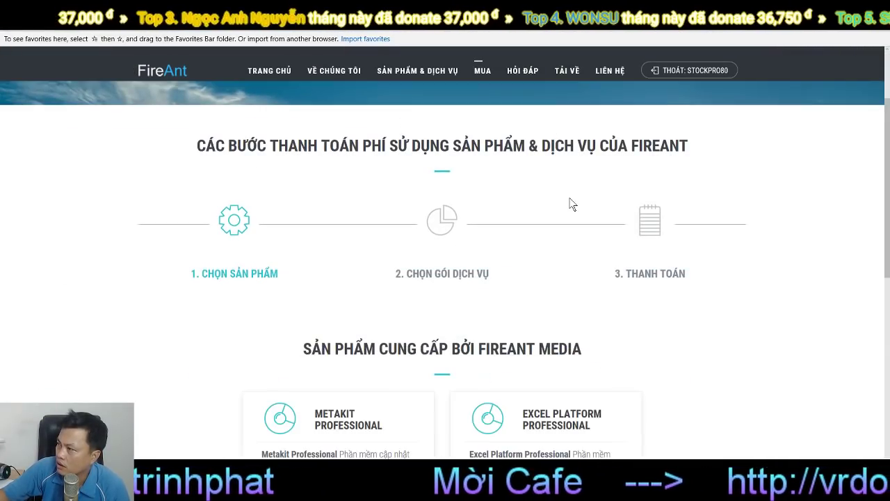
{"action": "mouse_move", "coordinate": [567, 285]}
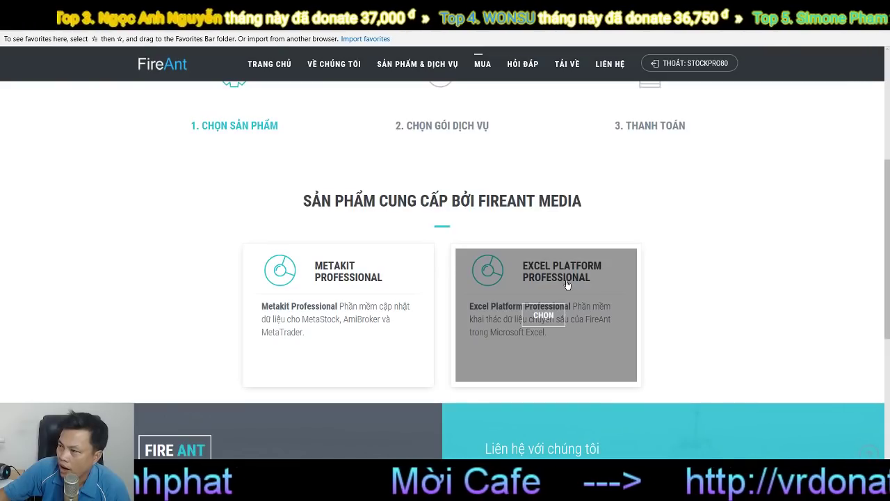
{"action": "left_click", "coordinate": [544, 316]}
Compare the features, licence quantities, terms and prices of the Silver, Gold and Platinum service packages.
{"action": "scroll", "coordinate": [549, 313], "scroll_direction": "down", "scroll_amount": 6}
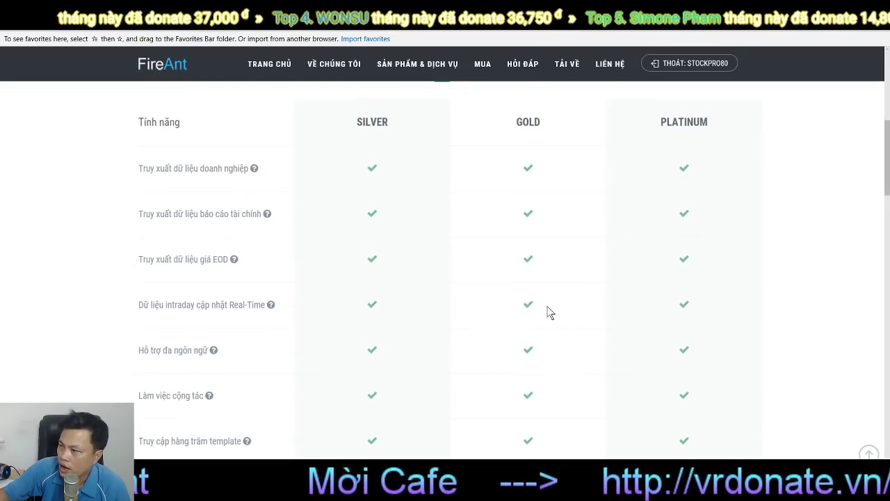
{"action": "scroll", "coordinate": [432, 359], "scroll_direction": "up", "scroll_amount": 4}
{"action": "scroll", "coordinate": [390, 355], "scroll_direction": "down", "scroll_amount": 2}
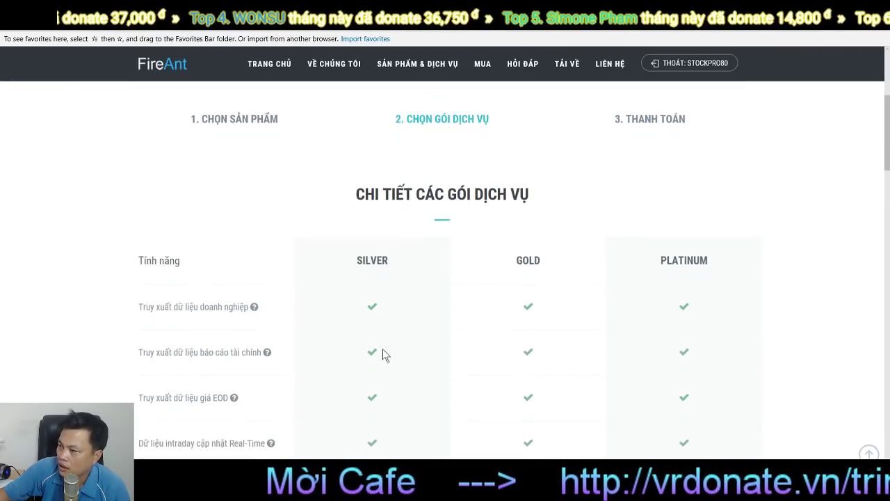
{"action": "scroll", "coordinate": [533, 312], "scroll_direction": "down", "scroll_amount": 7}
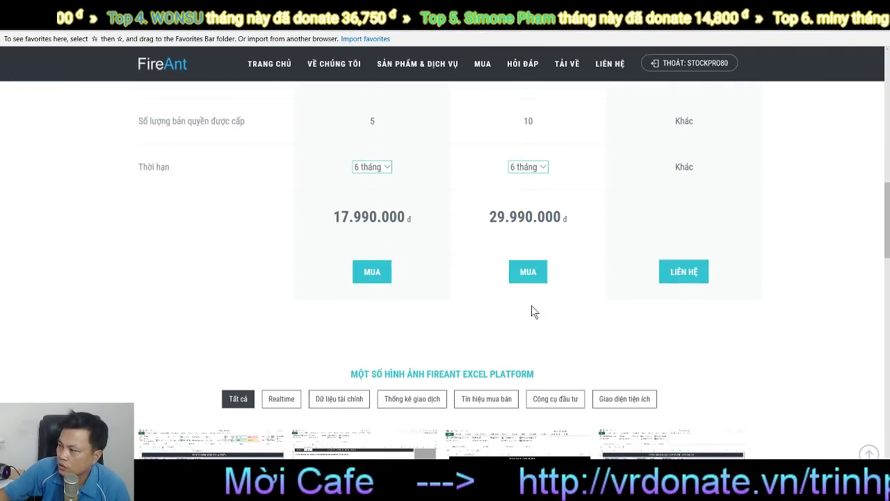
{"action": "scroll", "coordinate": [651, 289], "scroll_direction": "up", "scroll_amount": 6}
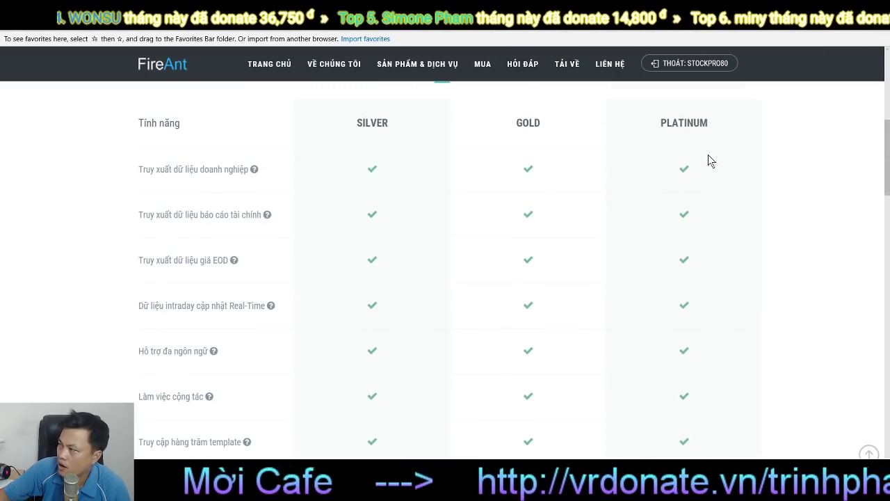
{"action": "scroll", "coordinate": [598, 348], "scroll_direction": "down", "scroll_amount": 3}
{"action": "scroll", "coordinate": [606, 341], "scroll_direction": "down", "scroll_amount": 2}
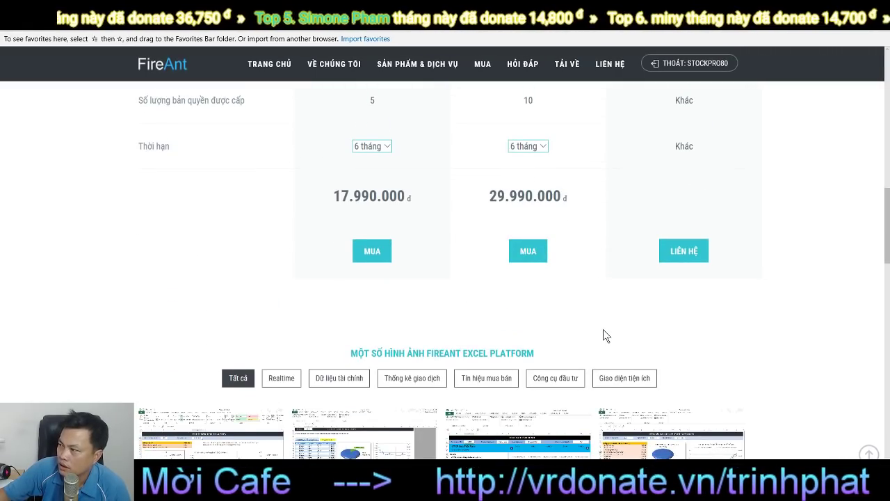
{"action": "scroll", "coordinate": [451, 234], "scroll_direction": "up", "scroll_amount": 9}
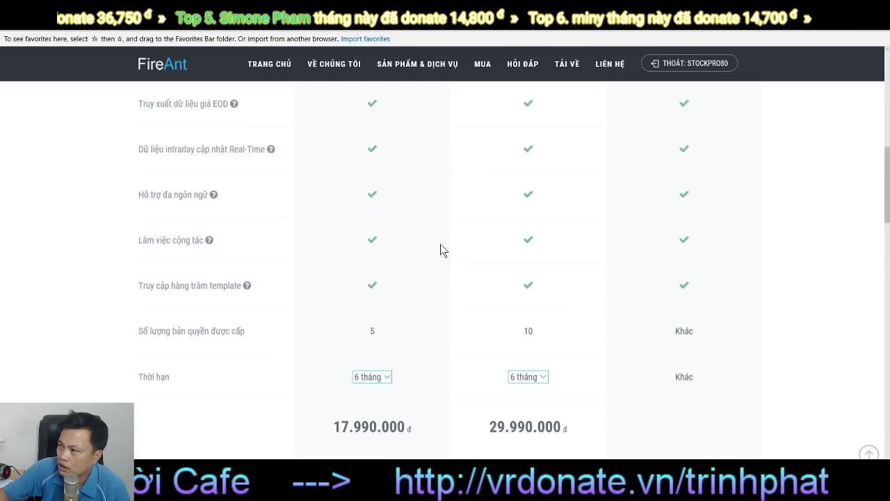
{"action": "scroll", "coordinate": [447, 280], "scroll_direction": "down", "scroll_amount": 2}
{"action": "scroll", "coordinate": [448, 278], "scroll_direction": "down", "scroll_amount": 10}
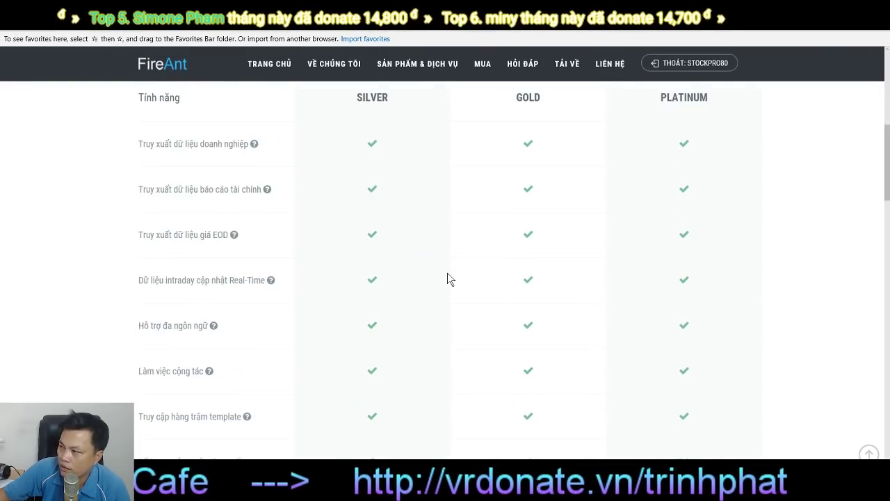
{"action": "scroll", "coordinate": [421, 209], "scroll_direction": "up", "scroll_amount": 5}
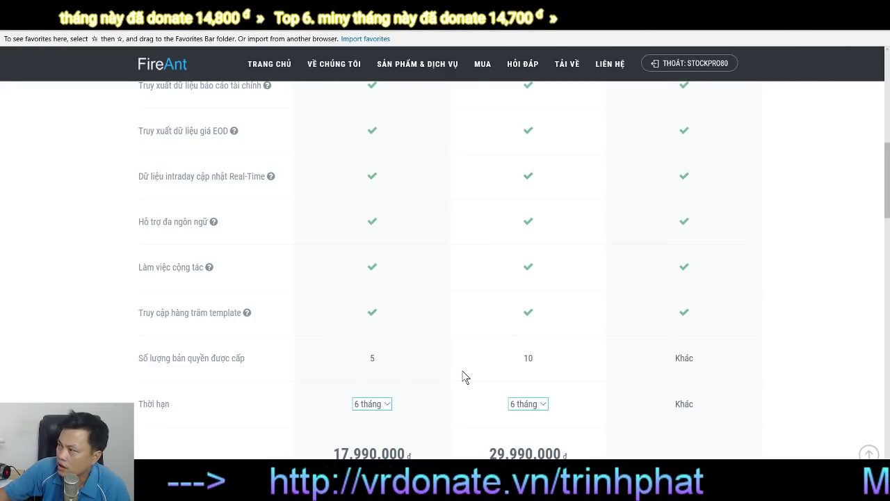
{"action": "scroll", "coordinate": [465, 376], "scroll_direction": "up", "scroll_amount": 6}
{"action": "scroll", "coordinate": [463, 376], "scroll_direction": "down", "scroll_amount": 7}
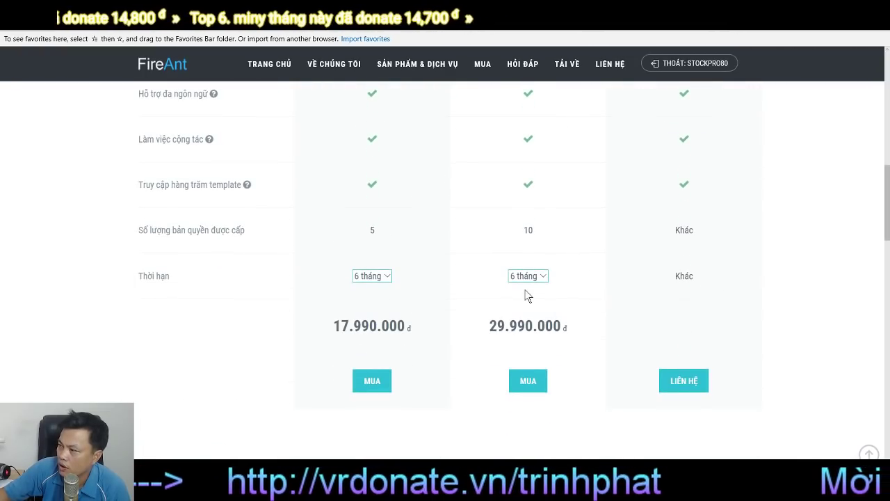
Set the term of both the Silver and Gold packages to 1 năm to view their yearly prices.
{"action": "left_click", "coordinate": [384, 276]}
{"action": "left_click", "coordinate": [382, 287]}
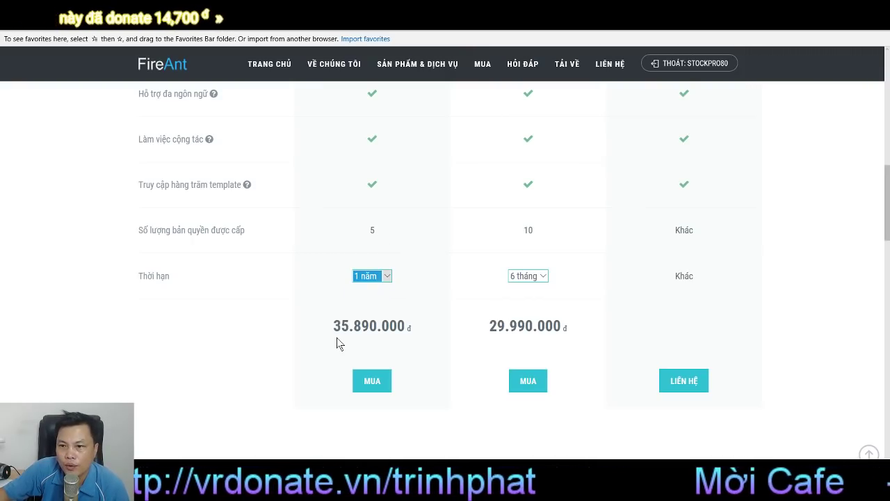
{"action": "left_click", "coordinate": [544, 278]}
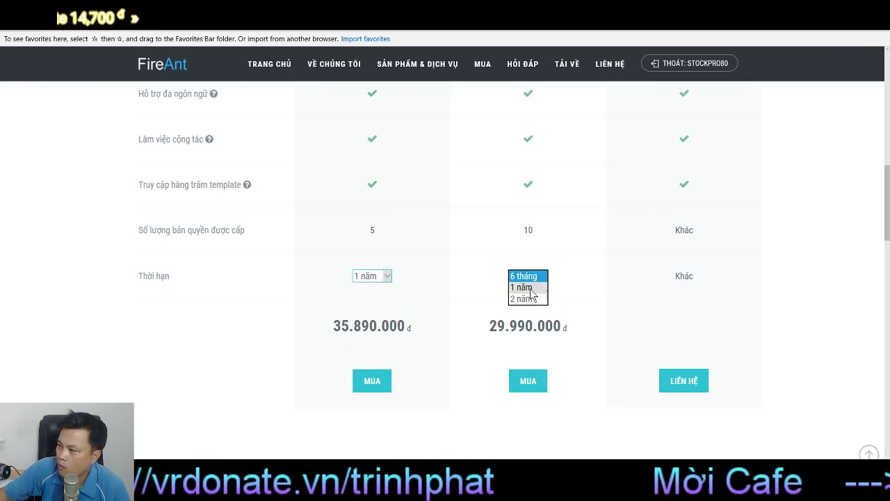
{"action": "left_click", "coordinate": [530, 286]}
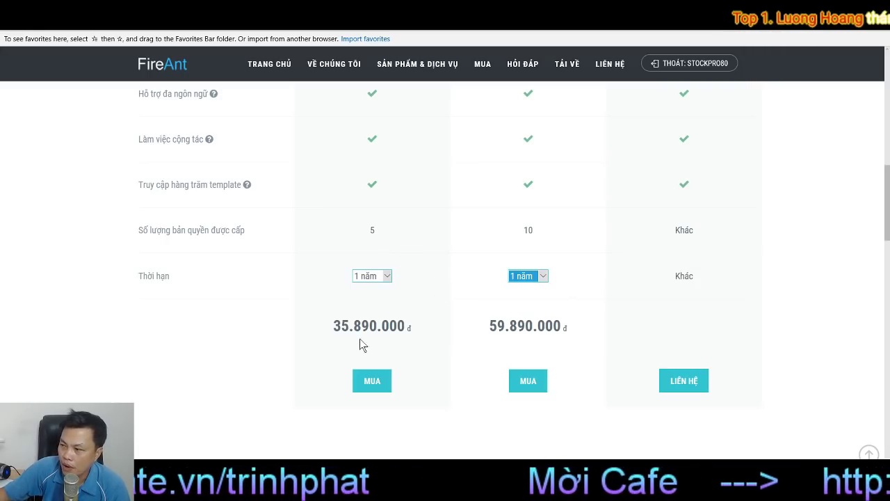
{"action": "scroll", "coordinate": [412, 334], "scroll_direction": "up", "scroll_amount": 15}
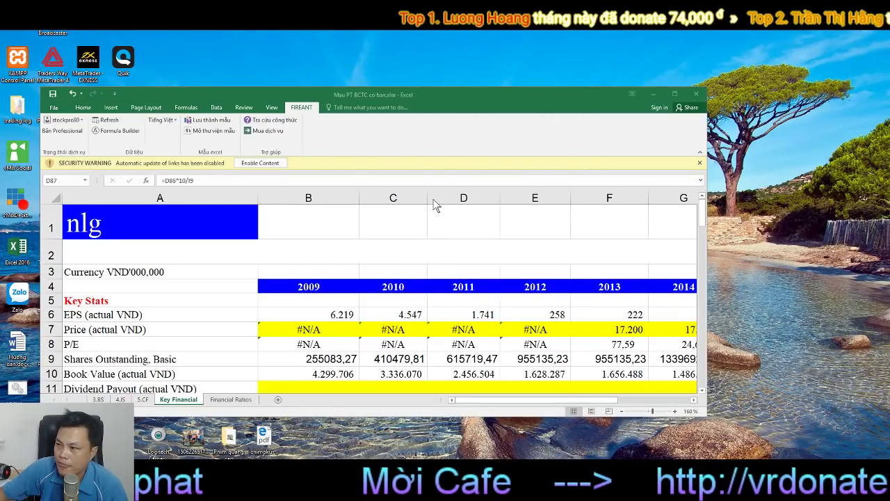
Maximize the Excel workbook and set the stock code in B1 of the BC KQKD income statement sheet to vnm.
{"action": "left_click", "coordinate": [675, 94]}
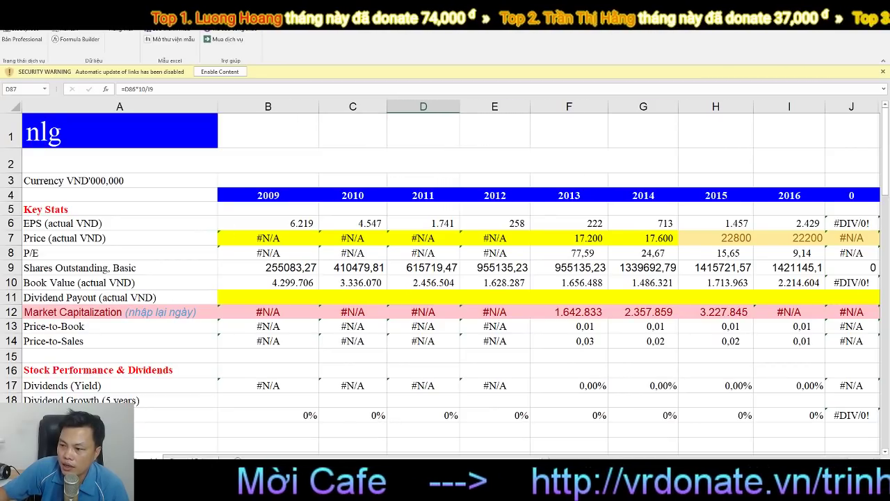
{"action": "key", "text": "ctrl+Page_Up"}
{"action": "double_click", "coordinate": [242, 114]}
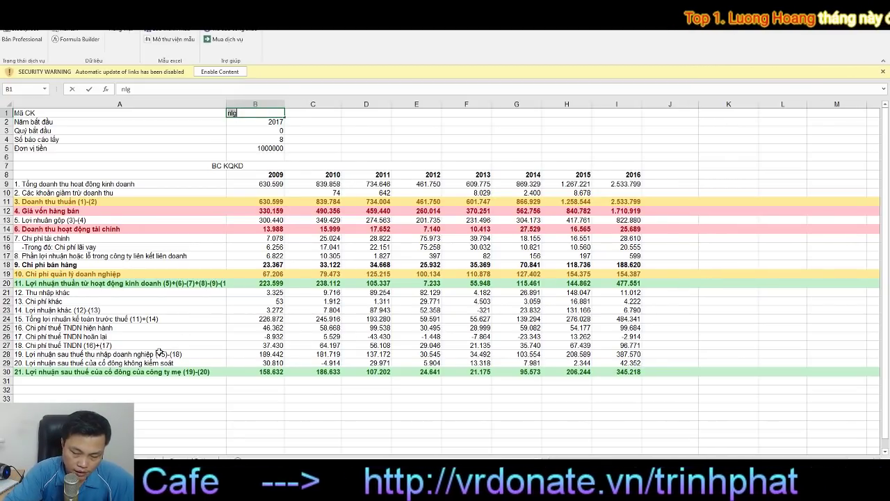
{"action": "type", "text": "vnm"}
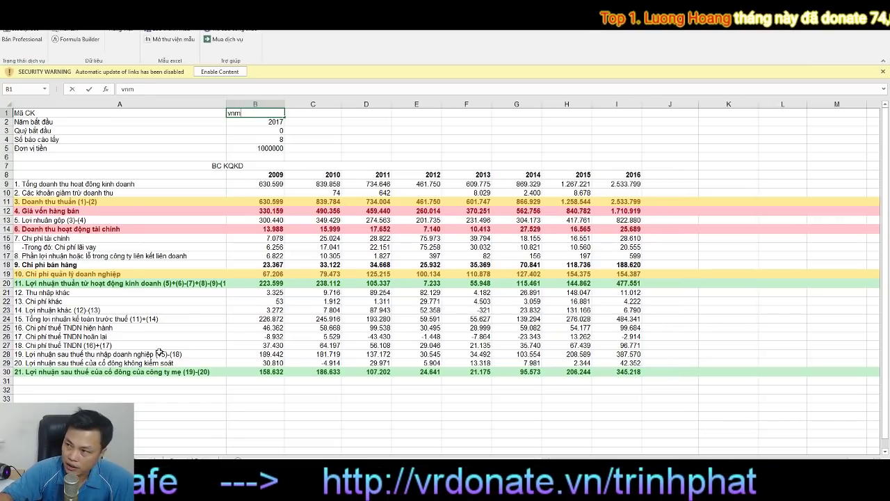
{"action": "key", "text": "ctrl+Return"}
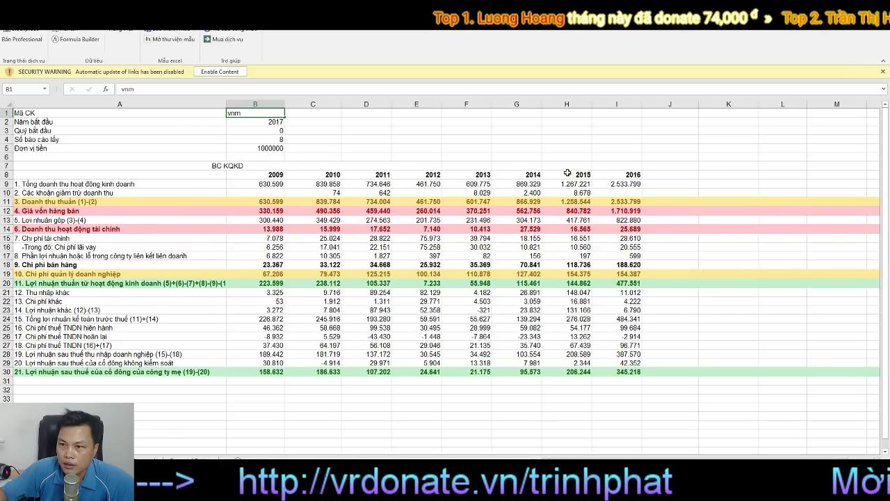
{"action": "key", "text": "Down"}
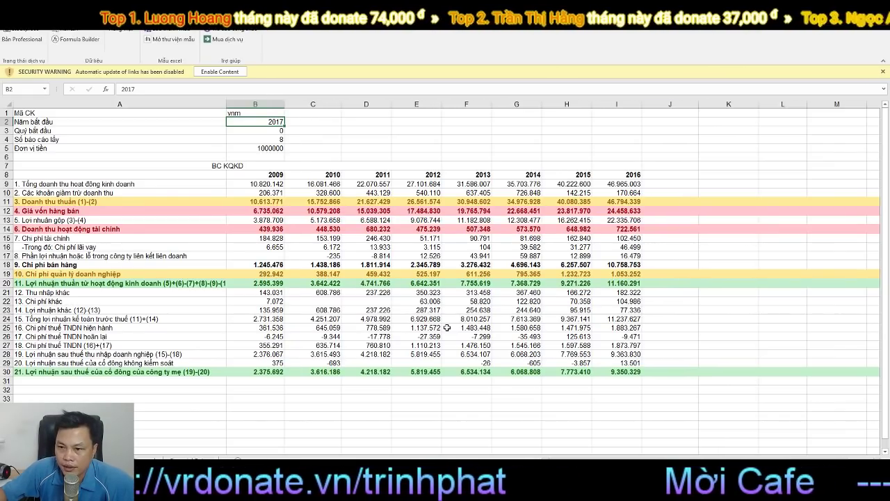
Change the stock code in cell B1 of the income statement sheet to nlg.
{"action": "left_click", "coordinate": [237, 113]}
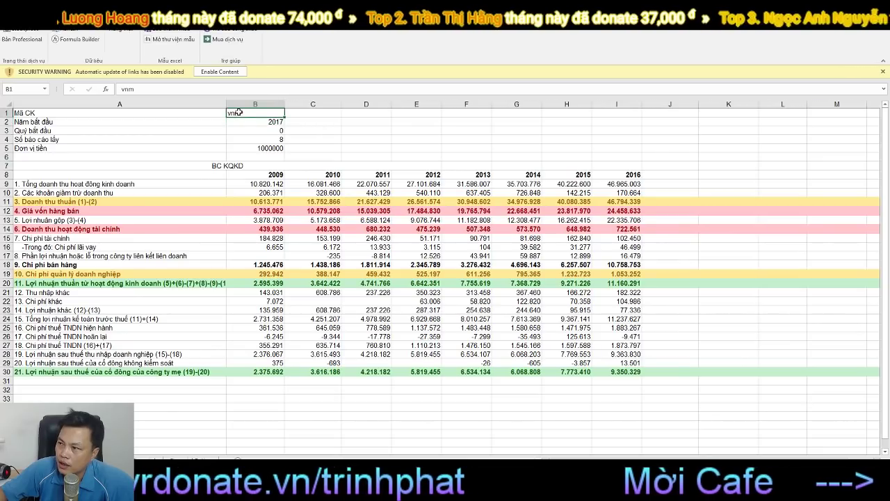
{"action": "double_click", "coordinate": [239, 113]}
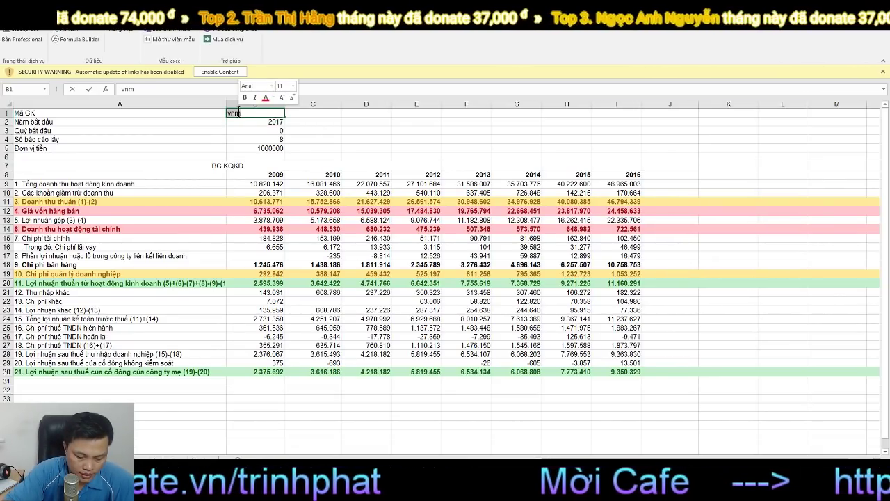
{"action": "type", "text": "nlg"}
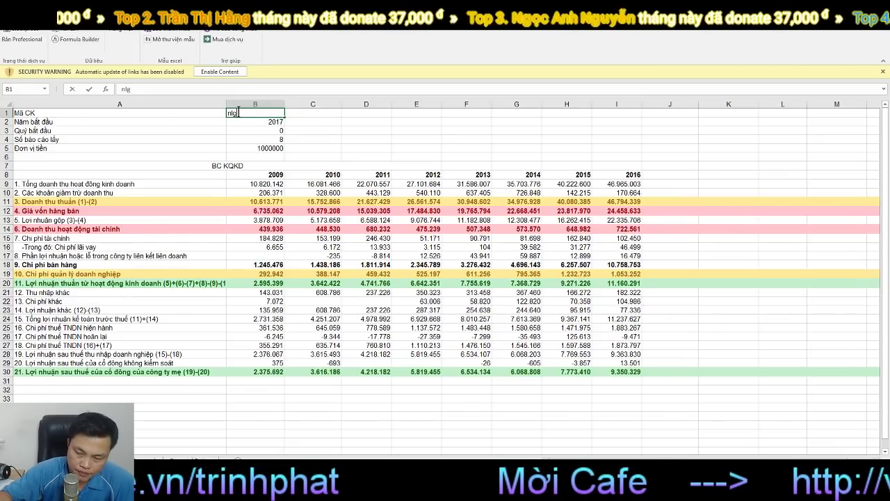
{"action": "key", "text": "Return"}
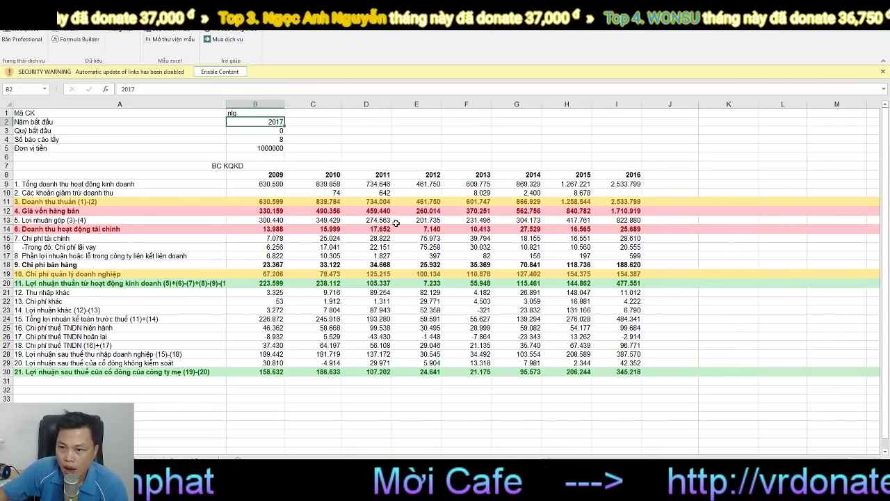
Return to the Key Financial sheet and examine the EPS cells for 2012 to 2014.
{"action": "key", "text": "ctrl+Page_Down"}
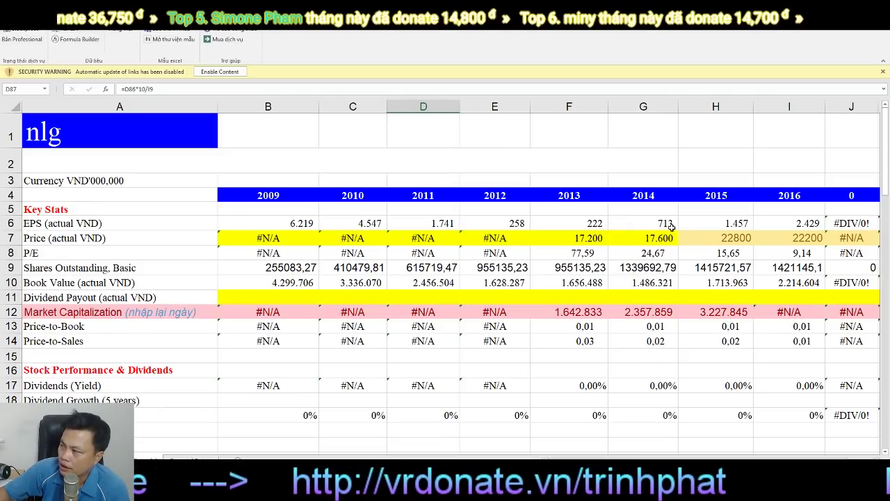
{"action": "left_click", "coordinate": [508, 223]}
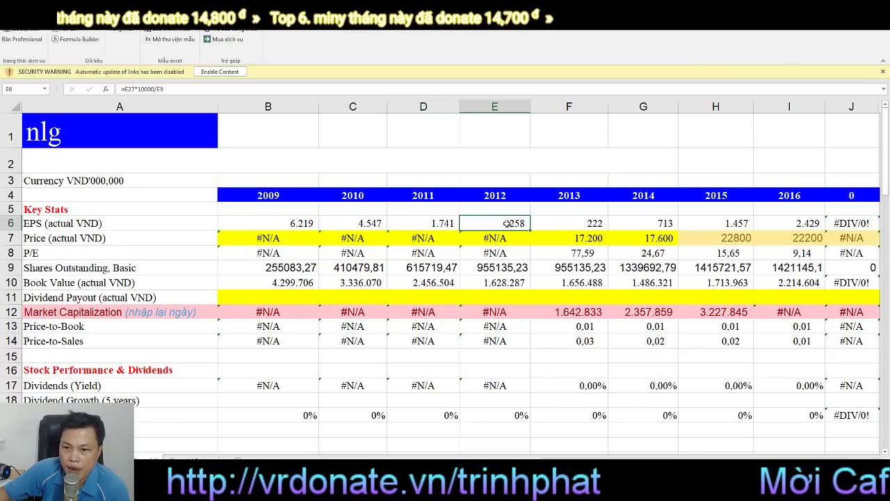
{"action": "left_click", "coordinate": [554, 223]}
{"action": "left_click", "coordinate": [648, 222]}
{"action": "left_click", "coordinate": [602, 221]}
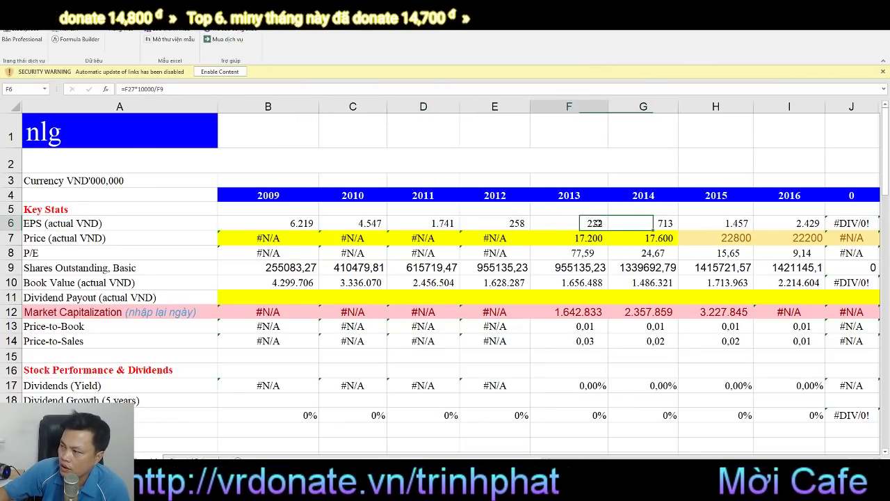
Examine the EPS row across the years, comparing the 2015 and 2016 cells and the 2009 cell.
{"action": "left_click", "coordinate": [523, 223]}
{"action": "left_click", "coordinate": [724, 229]}
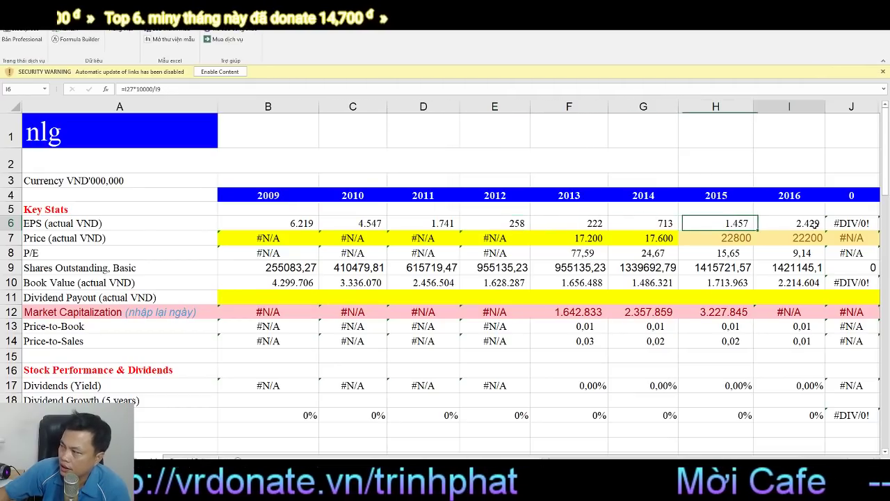
{"action": "left_click", "coordinate": [786, 224]}
{"action": "left_click", "coordinate": [730, 222]}
{"action": "left_click", "coordinate": [766, 220]}
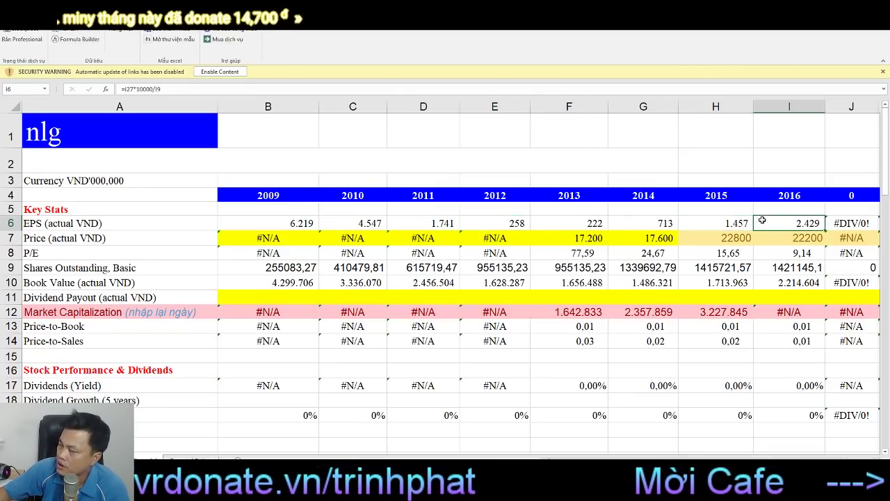
{"action": "left_click", "coordinate": [709, 222]}
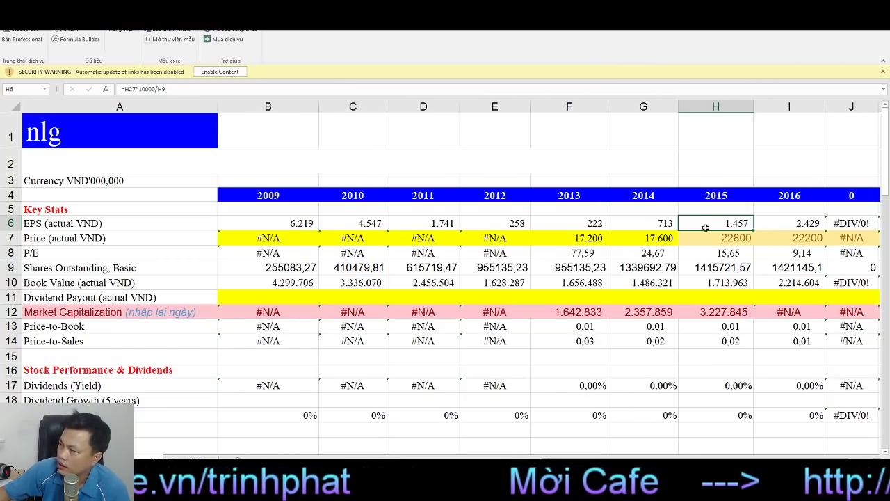
{"action": "left_click", "coordinate": [781, 225]}
{"action": "left_click", "coordinate": [734, 225]}
{"action": "left_click", "coordinate": [786, 224]}
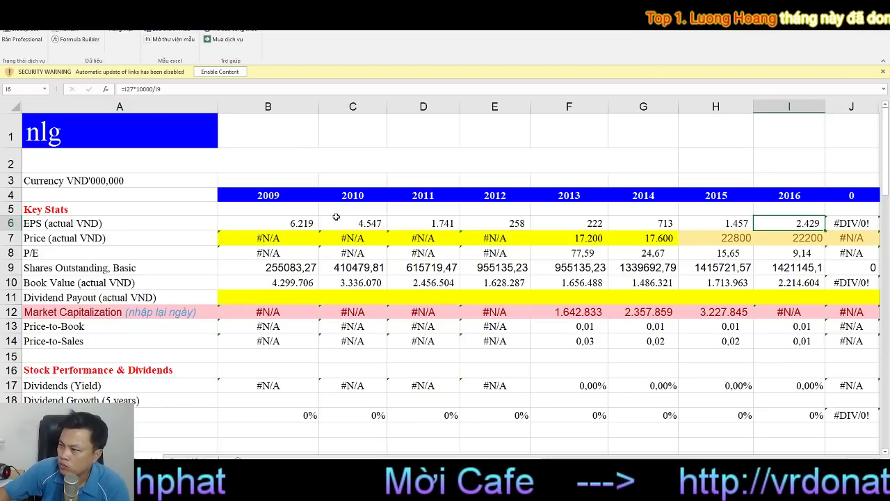
{"action": "left_click", "coordinate": [286, 227]}
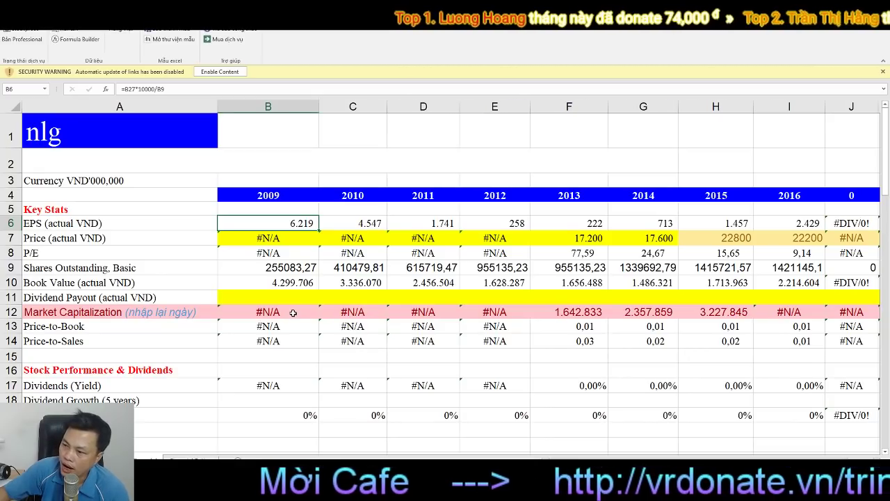
{"action": "scroll", "coordinate": [293, 313], "scroll_direction": "down", "scroll_amount": 2}
{"action": "scroll", "coordinate": [293, 313], "scroll_direction": "up", "scroll_amount": 3}
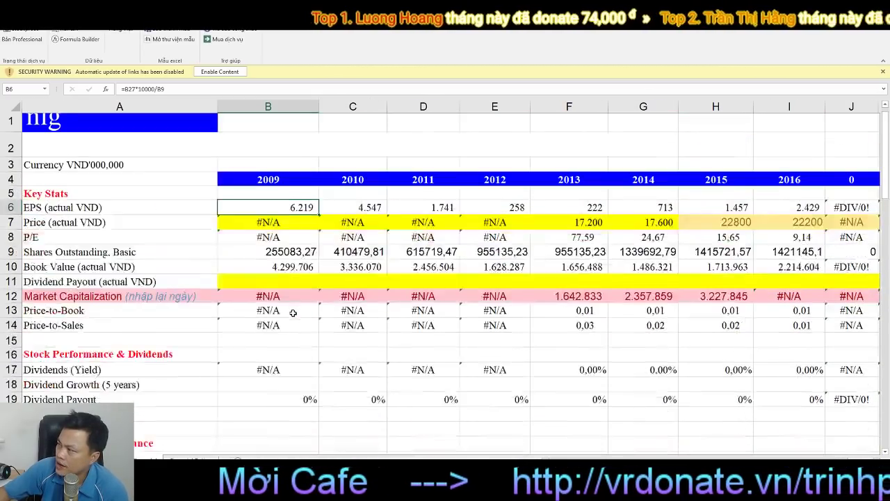
{"action": "left_click", "coordinate": [797, 221]}
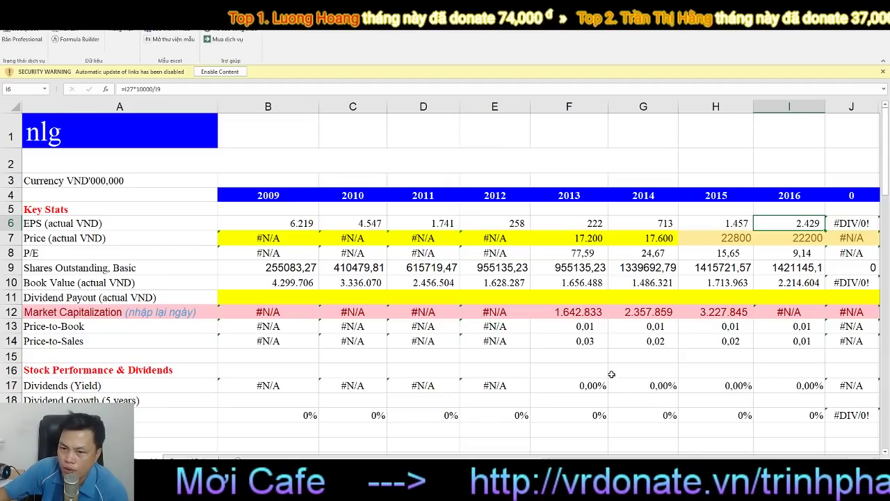
Examine the Sale Growth and Profit Growth rows under Profitability & Performance, checking the 2014 and 2015 cells.
{"action": "scroll", "coordinate": [601, 376], "scroll_direction": "down", "scroll_amount": 4}
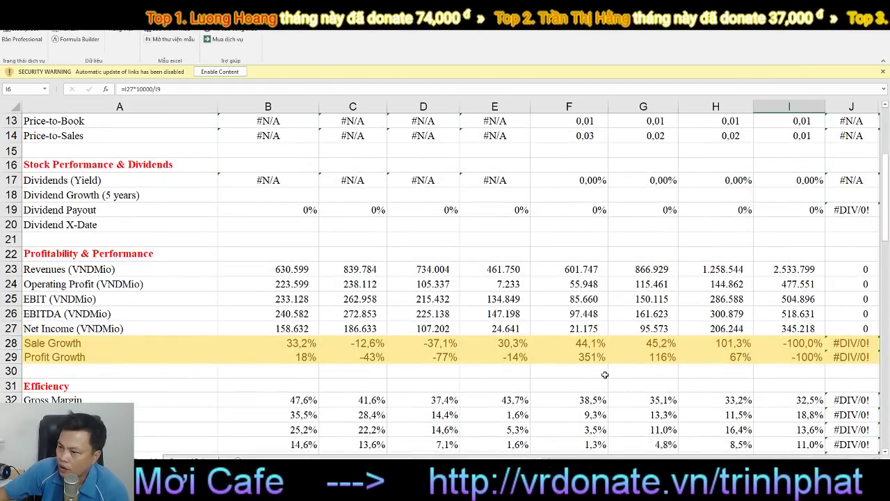
{"action": "scroll", "coordinate": [605, 375], "scroll_direction": "up", "scroll_amount": 4}
{"action": "scroll", "coordinate": [602, 375], "scroll_direction": "down", "scroll_amount": 2}
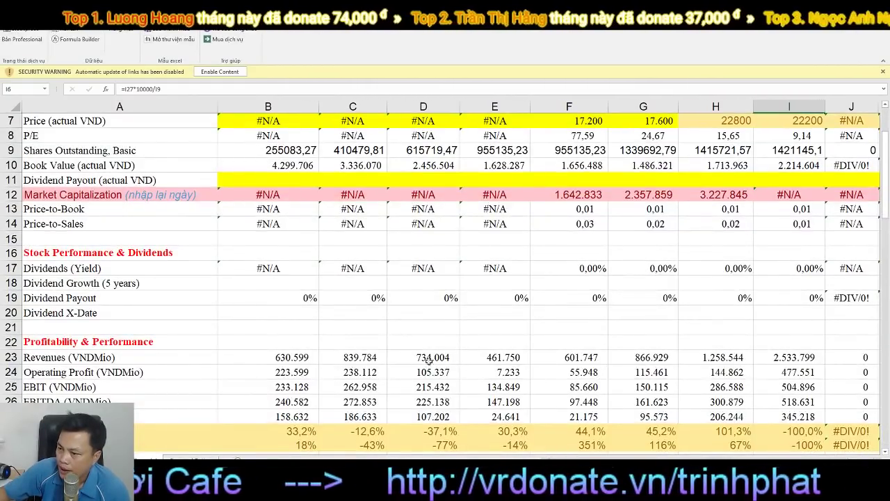
{"action": "scroll", "coordinate": [504, 373], "scroll_direction": "down", "scroll_amount": 2}
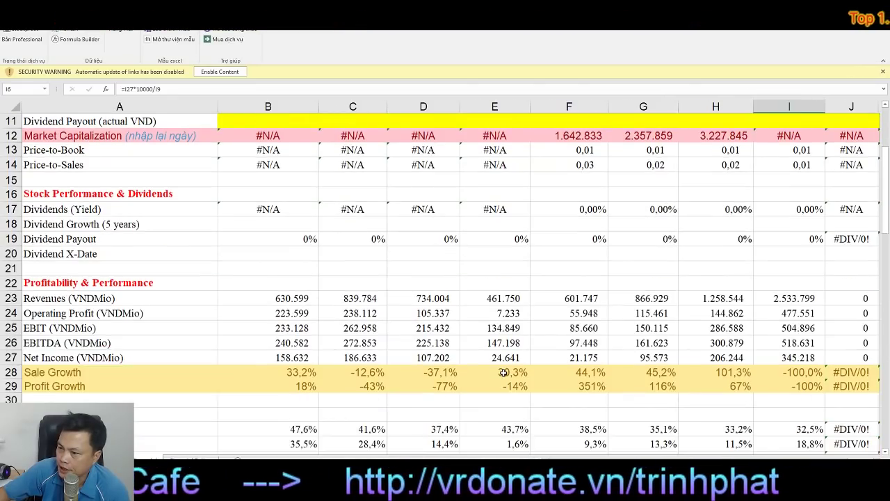
{"action": "left_click", "coordinate": [734, 345]}
{"action": "left_click", "coordinate": [657, 345]}
{"action": "key", "text": "Right"}
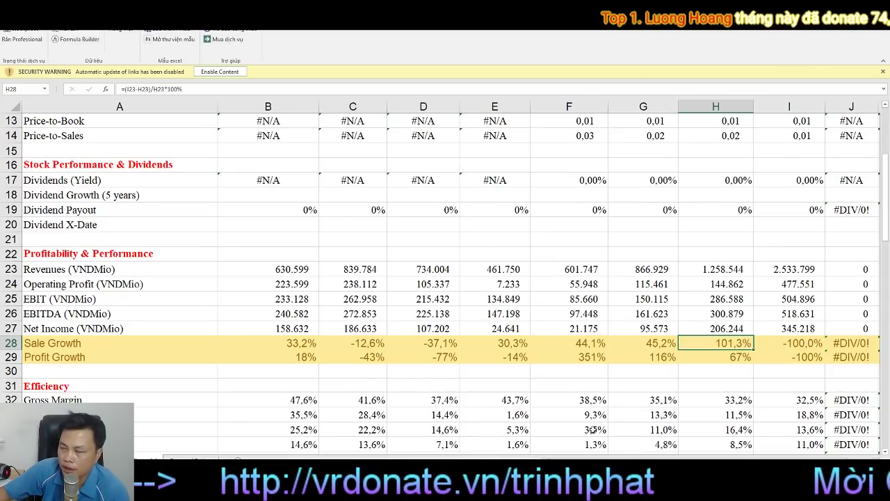
{"action": "left_click", "coordinate": [706, 359]}
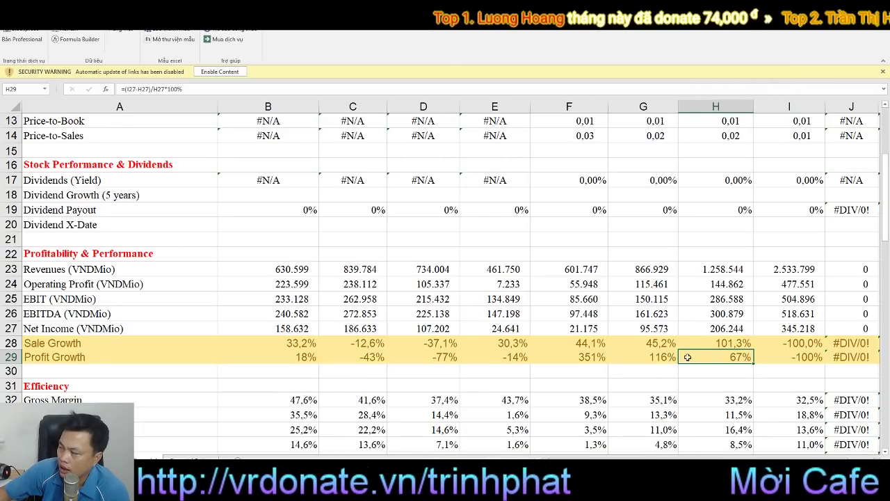
{"action": "left_click", "coordinate": [647, 359]}
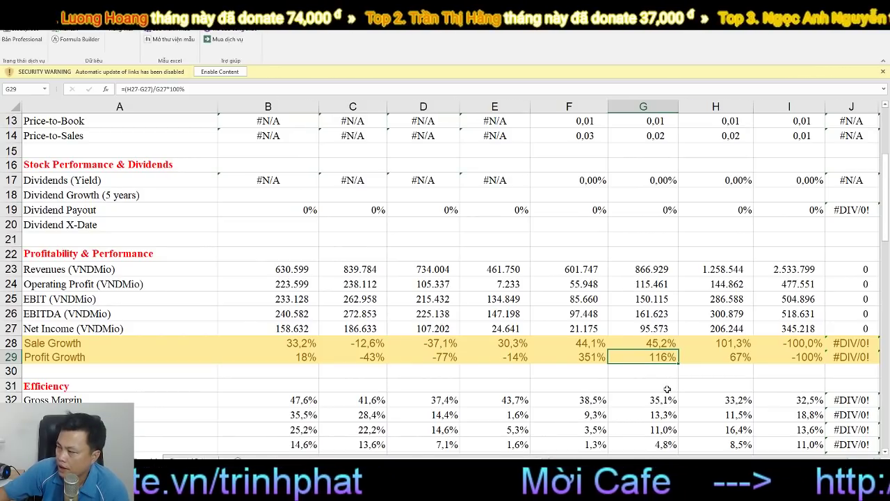
Review the Efficiency and Financial Strength sections, from Gross Margin through Total Debt/Equity.
{"action": "scroll", "coordinate": [667, 390], "scroll_direction": "down", "scroll_amount": 4}
{"action": "scroll", "coordinate": [667, 389], "scroll_direction": "up", "scroll_amount": 2}
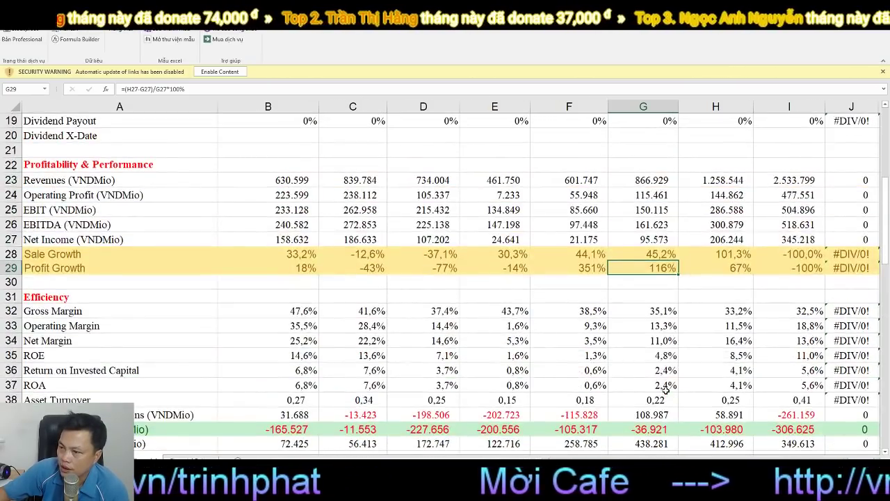
{"action": "scroll", "coordinate": [665, 391], "scroll_direction": "down", "scroll_amount": 2}
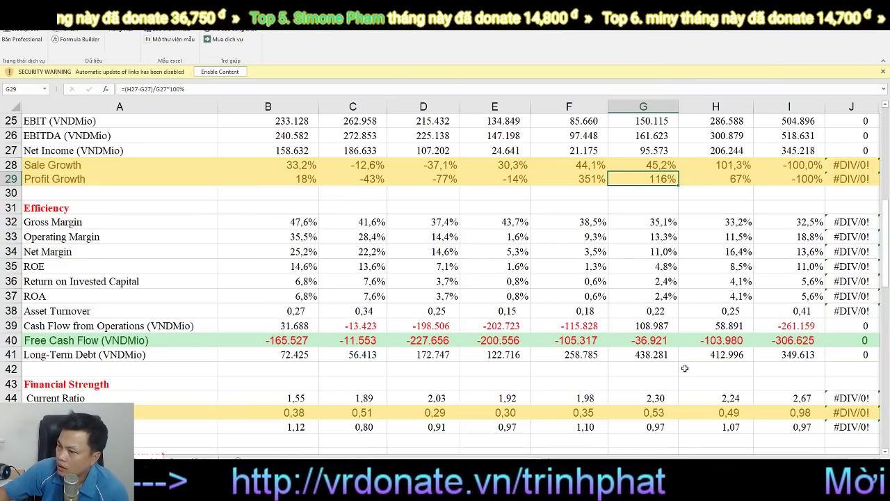
{"action": "scroll", "coordinate": [682, 370], "scroll_direction": "down", "scroll_amount": 2}
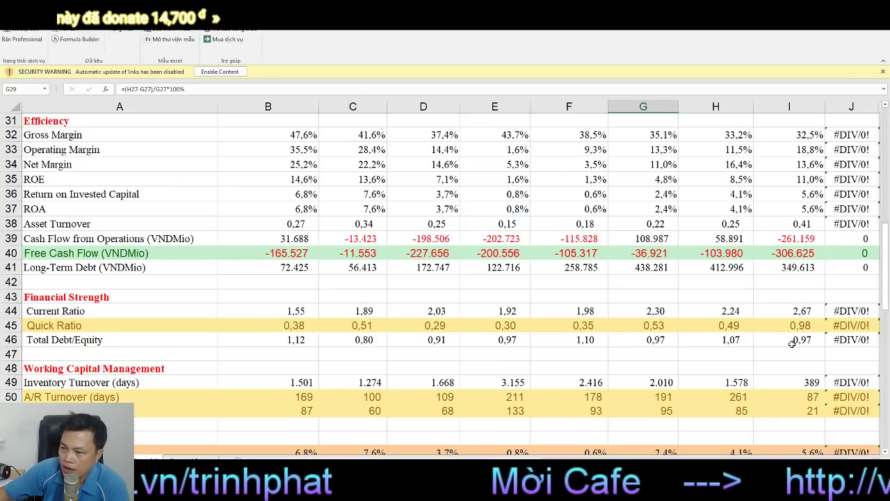
Inspect Working Capital Management: Inventory Turnover for 2016, A/R Turnover for 2013 to 2016 and A/P Turnover for 2016.
{"action": "scroll", "coordinate": [764, 381], "scroll_direction": "down", "scroll_amount": 2}
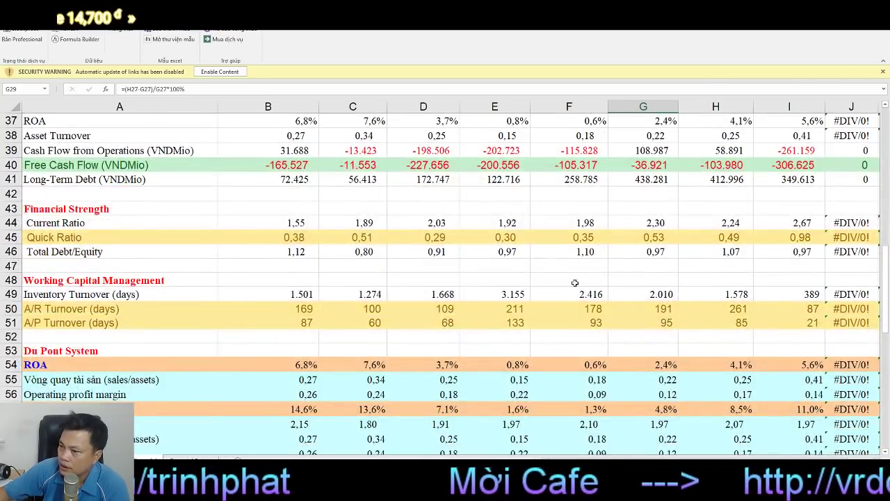
{"action": "left_click", "coordinate": [818, 295]}
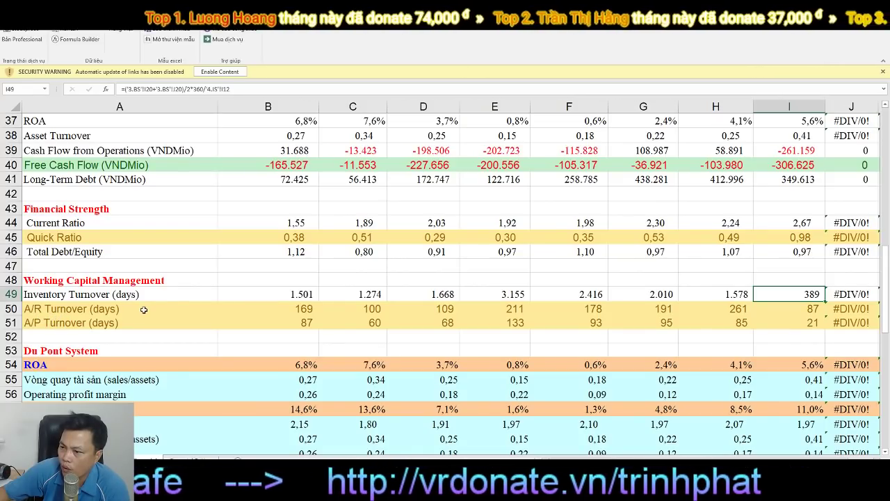
{"action": "left_click", "coordinate": [799, 310]}
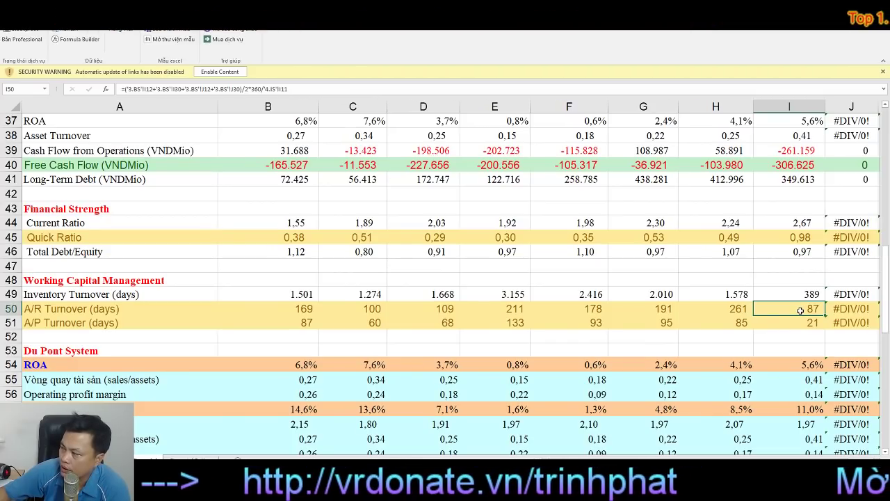
{"action": "left_click", "coordinate": [736, 313]}
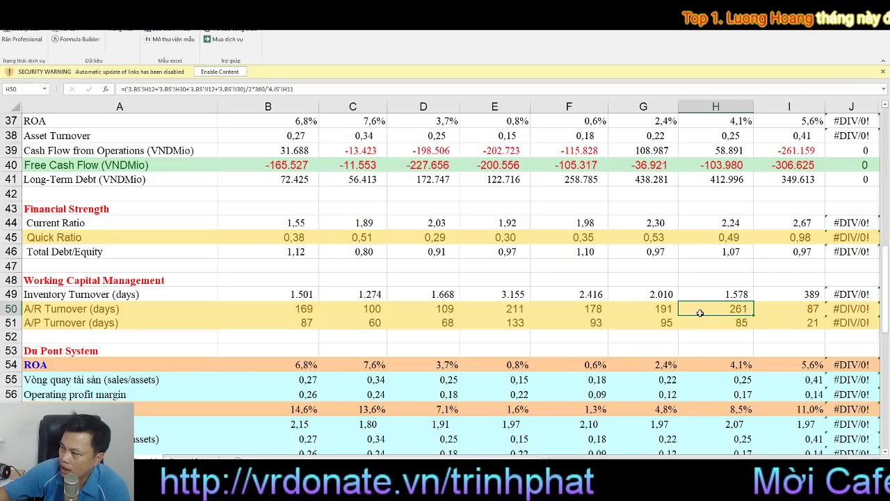
{"action": "left_click", "coordinate": [647, 311]}
{"action": "left_click", "coordinate": [577, 311]}
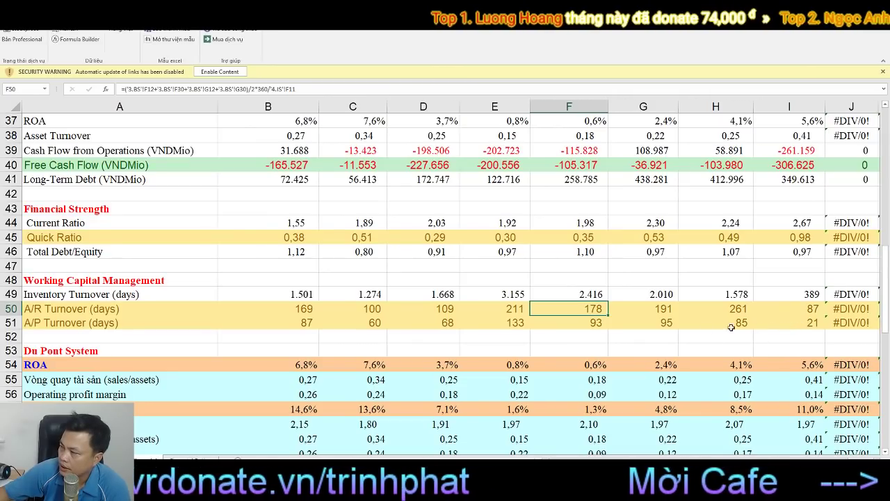
{"action": "left_click", "coordinate": [783, 326]}
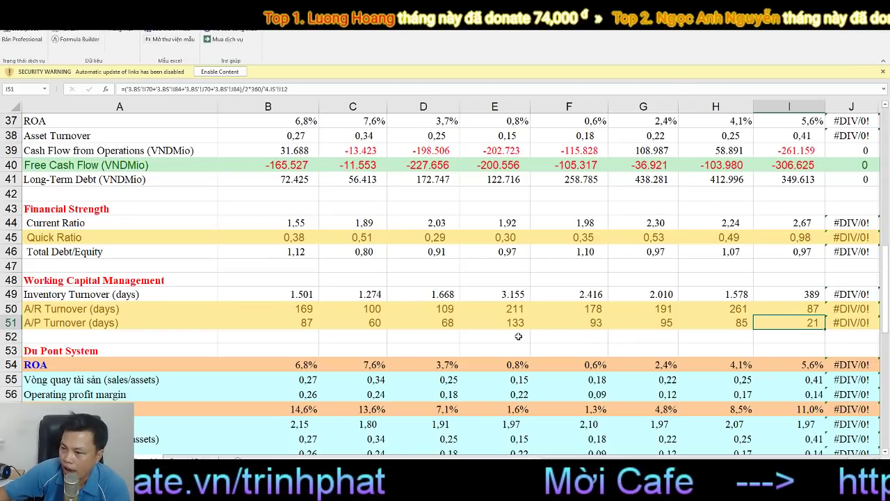
Inspect the Du Pont System's ROA for 2016 and its asset turnover (Vòng quay tài sản) for 2015 and 2016.
{"action": "scroll", "coordinate": [518, 336], "scroll_direction": "down", "scroll_amount": 2}
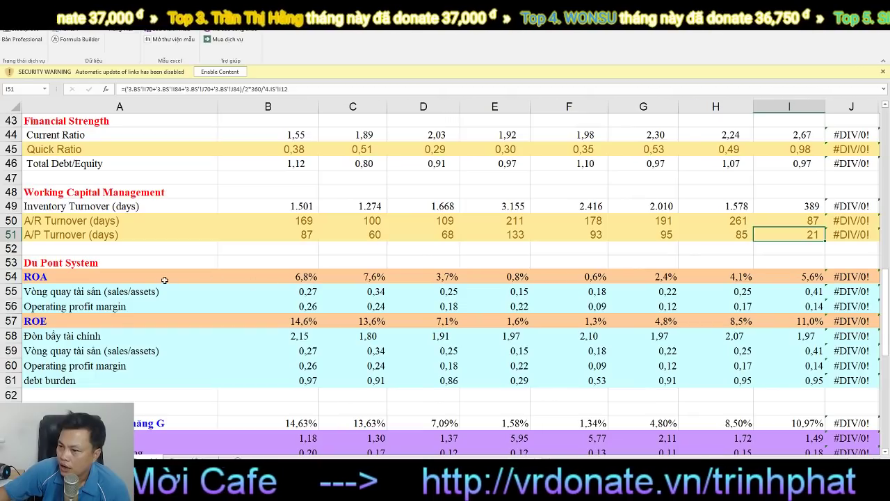
{"action": "left_click", "coordinate": [809, 278]}
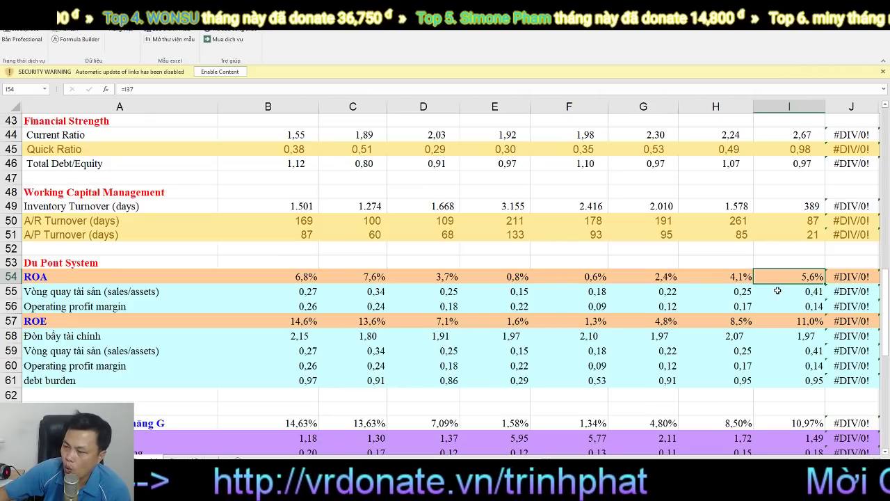
{"action": "left_click", "coordinate": [778, 291]}
{"action": "left_click", "coordinate": [709, 293]}
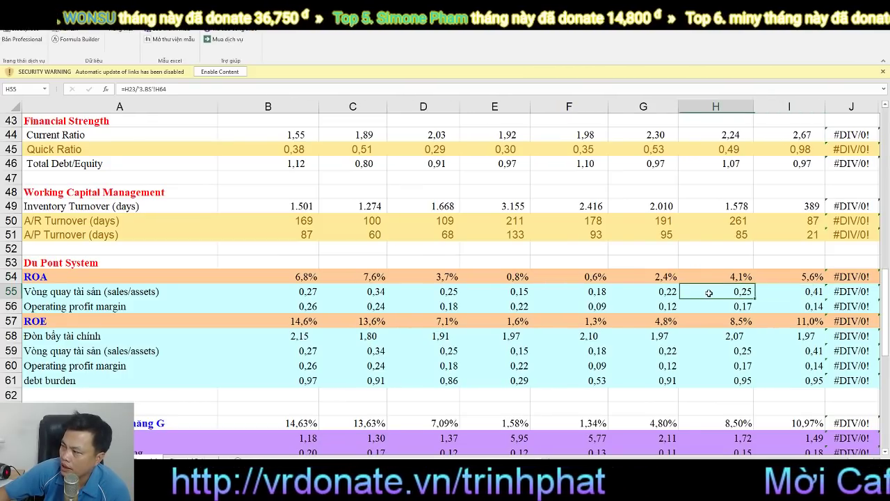
{"action": "left_click", "coordinate": [793, 291]}
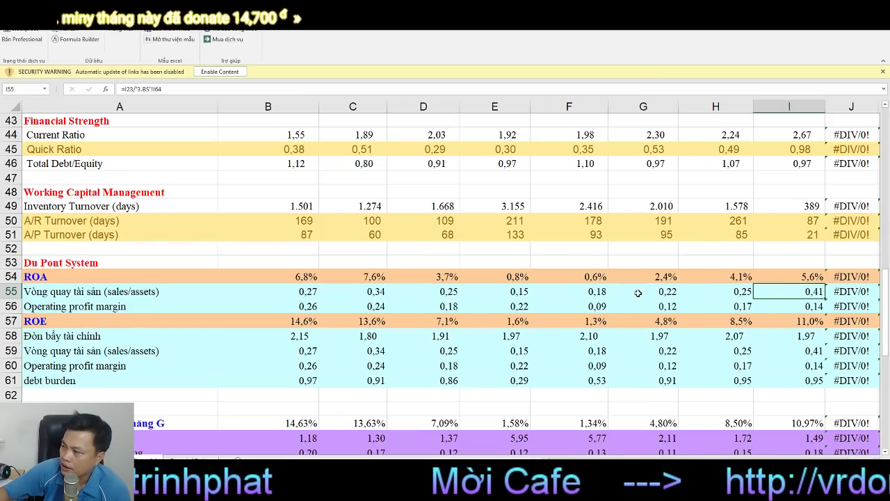
Compare the Operating profit margin cells under ROA in the Du Pont System for 2014, 2015 and 2016.
{"action": "left_click", "coordinate": [809, 306]}
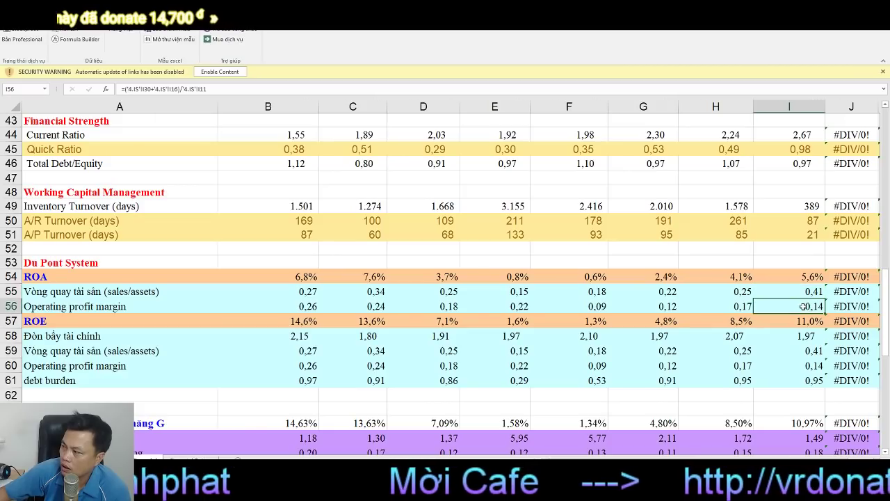
{"action": "left_click", "coordinate": [727, 306]}
{"action": "left_click", "coordinate": [664, 307]}
{"action": "left_click", "coordinate": [726, 307]}
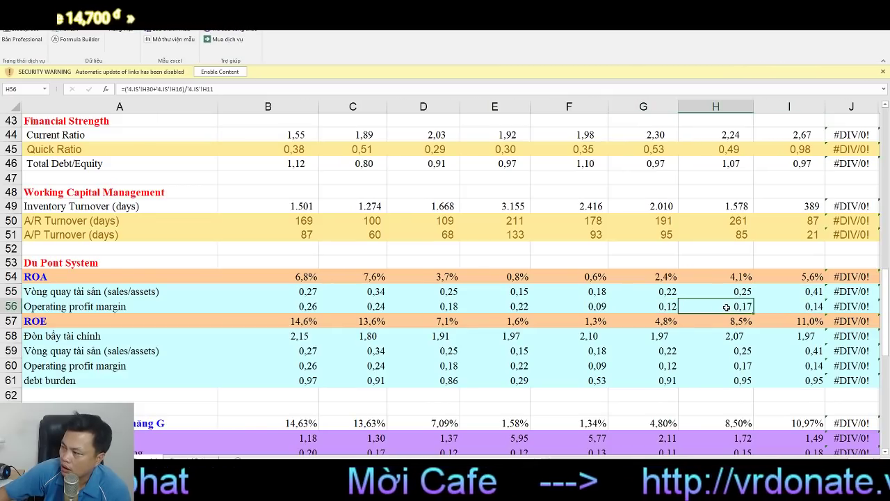
{"action": "left_click", "coordinate": [664, 307]}
{"action": "left_click", "coordinate": [727, 307]}
{"action": "left_click", "coordinate": [804, 316]}
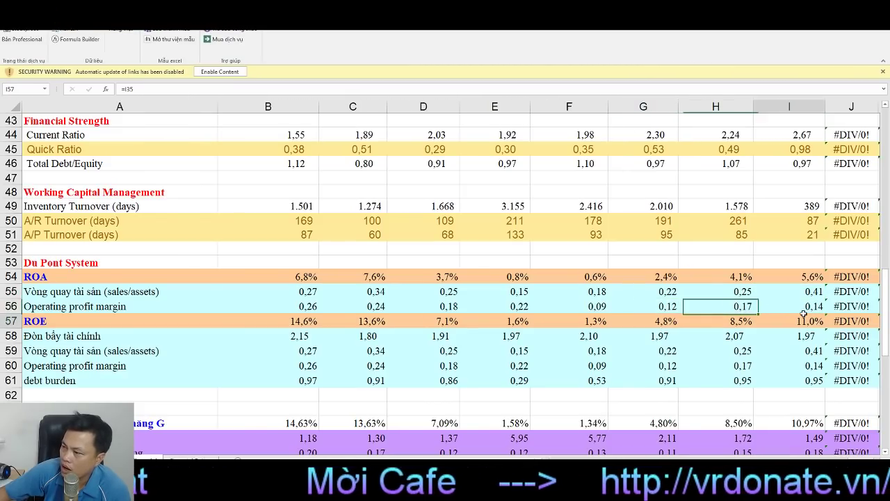
{"action": "left_click", "coordinate": [785, 306]}
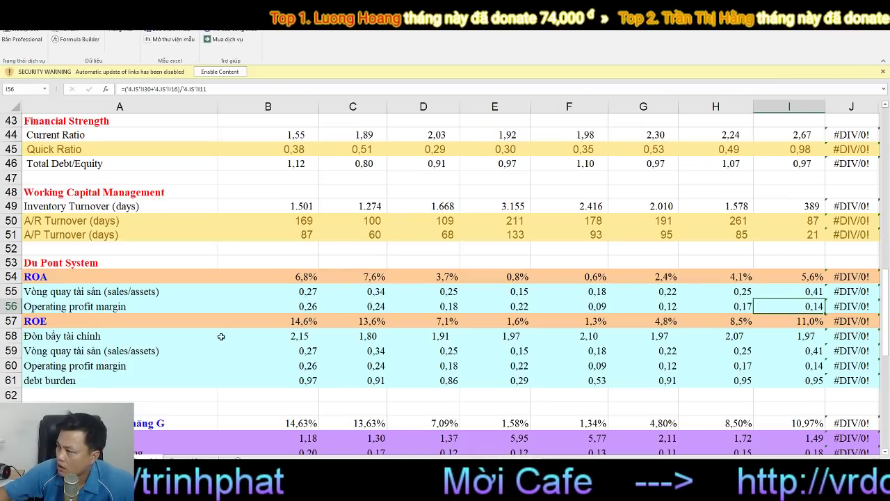
Inspect the financial leverage (Đòn bẩy tài chính) cells under ROE, going back from 2016 to 2012.
{"action": "left_click", "coordinate": [793, 338]}
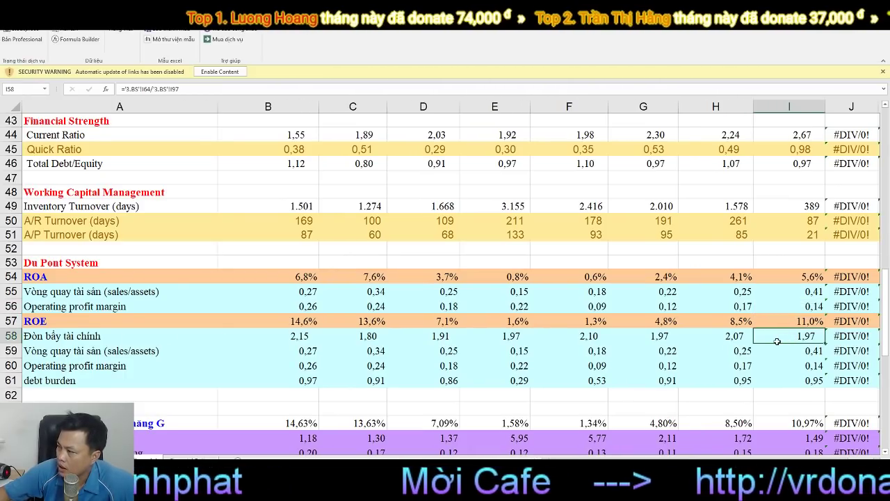
{"action": "left_click", "coordinate": [732, 337]}
{"action": "left_click", "coordinate": [658, 339]}
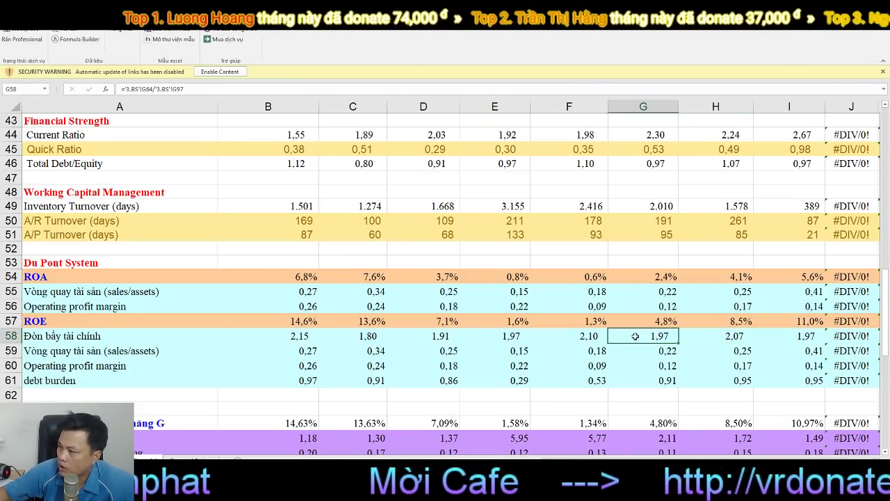
{"action": "left_click", "coordinate": [585, 334]}
{"action": "left_click", "coordinate": [512, 336]}
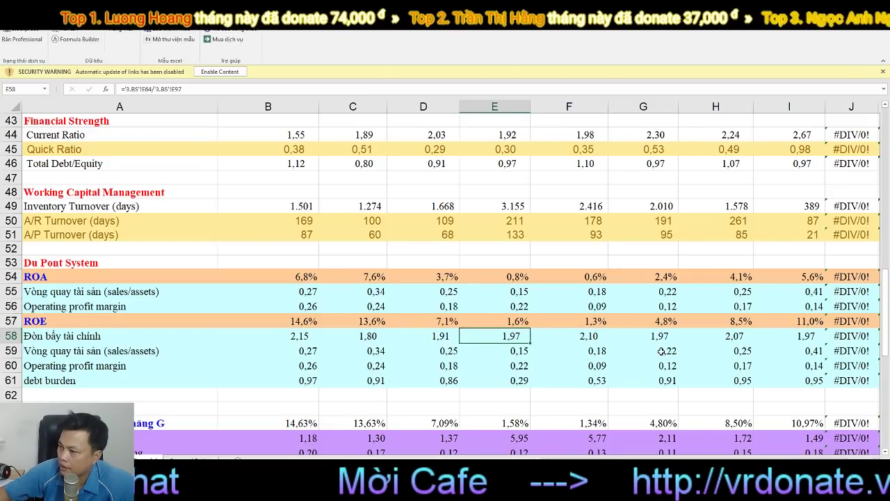
Trace the financial leverage (Đòn bẩy tài chính) row forward from 2009 to 2016.
{"action": "left_click", "coordinate": [279, 341]}
{"action": "left_click", "coordinate": [343, 339]}
{"action": "left_click", "coordinate": [412, 339]}
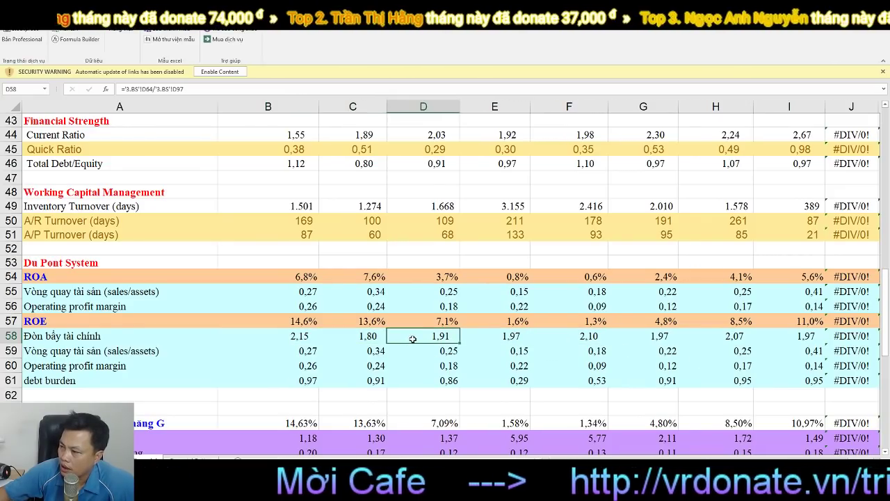
{"action": "left_click", "coordinate": [477, 341]}
{"action": "left_click", "coordinate": [604, 337]}
{"action": "left_click", "coordinate": [664, 340]}
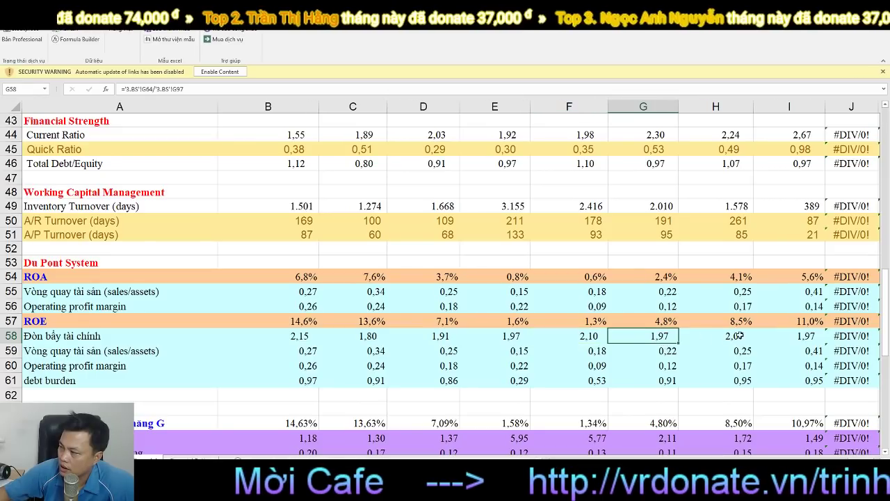
{"action": "left_click", "coordinate": [741, 336]}
{"action": "left_click", "coordinate": [779, 336]}
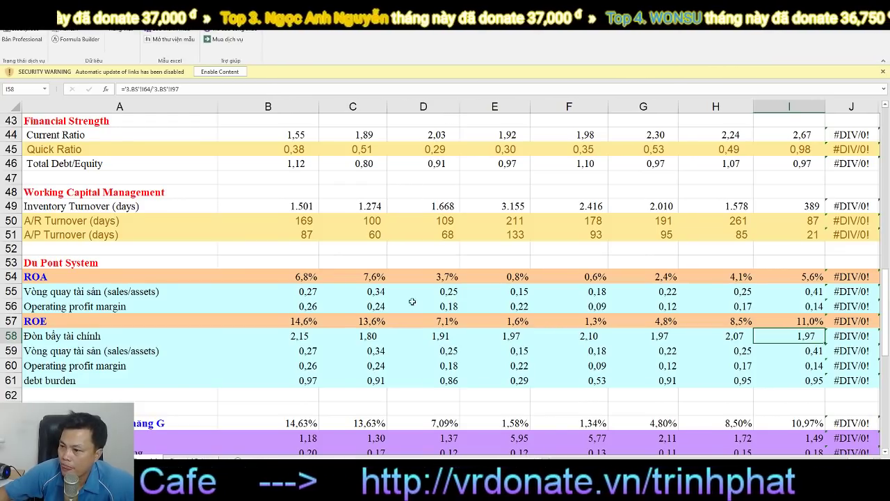
Compare the Du Pont System's ROE for 2015 and 2016 with its values for 2009 to 2012.
{"action": "left_click", "coordinate": [793, 316]}
{"action": "left_click", "coordinate": [699, 322]}
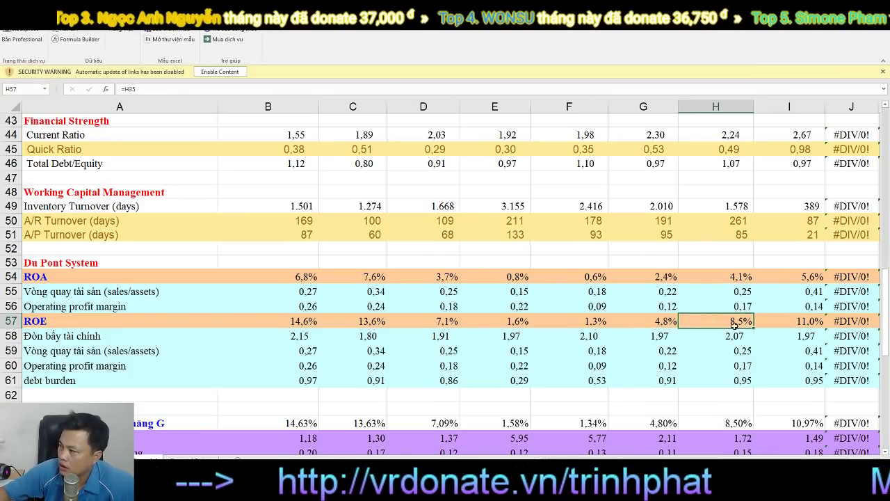
{"action": "left_click", "coordinate": [789, 321]}
{"action": "left_click", "coordinate": [719, 326]}
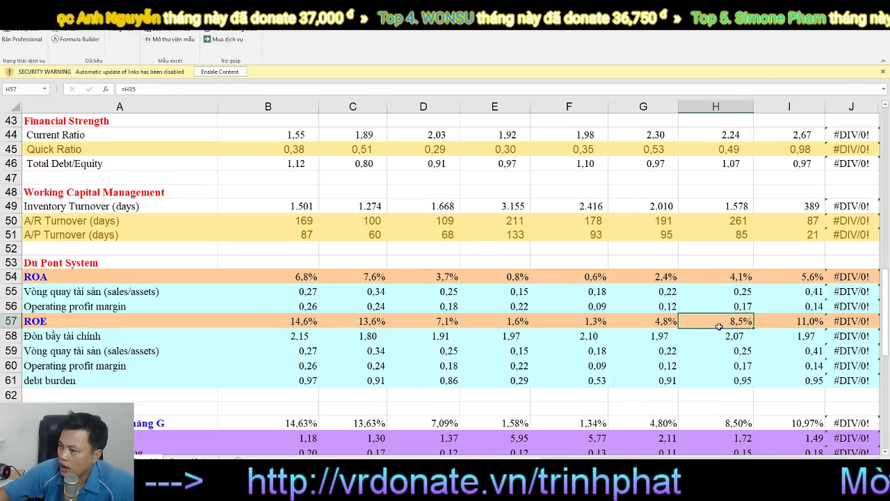
{"action": "left_click", "coordinate": [307, 321]}
{"action": "left_click", "coordinate": [351, 322]}
{"action": "left_click", "coordinate": [423, 325]}
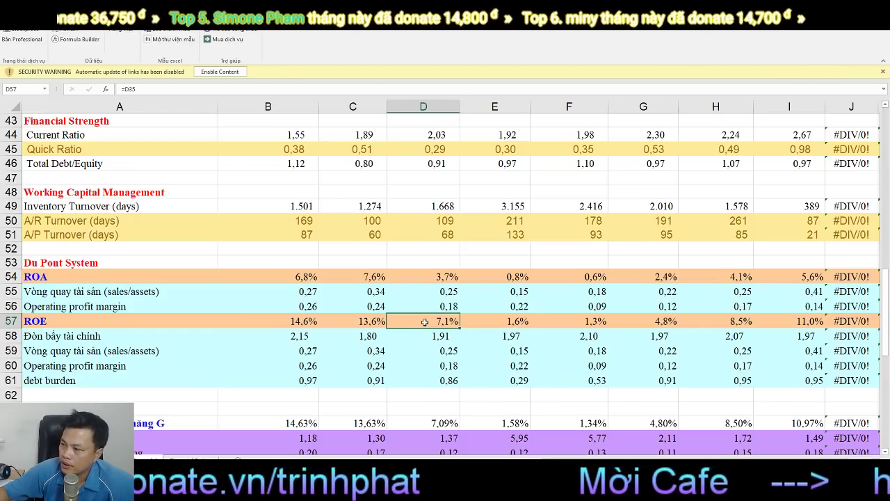
{"action": "left_click", "coordinate": [362, 320]}
{"action": "left_click", "coordinate": [308, 321]}
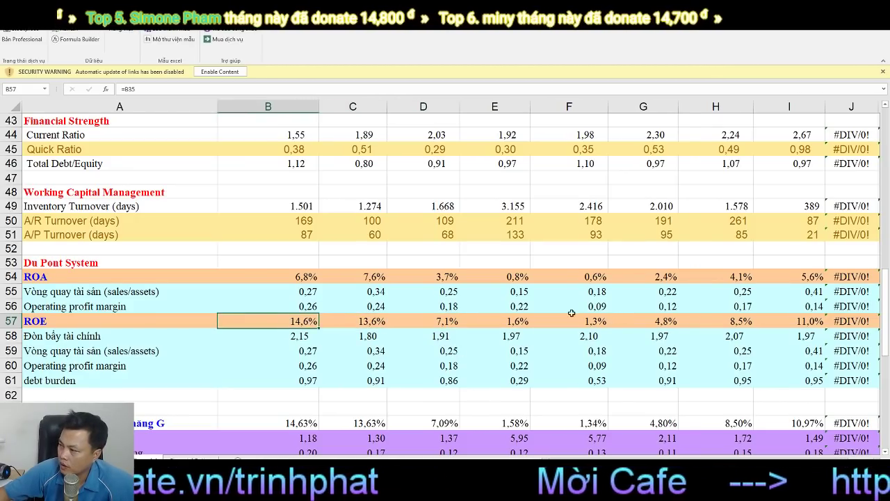
{"action": "left_click", "coordinate": [521, 320]}
Inspect the short-term assets to total assets ratio (Tài sản ngắn hạn/Tổng số tài sản) for 2015 and 2016.
{"action": "scroll", "coordinate": [578, 412], "scroll_direction": "down", "scroll_amount": 1}
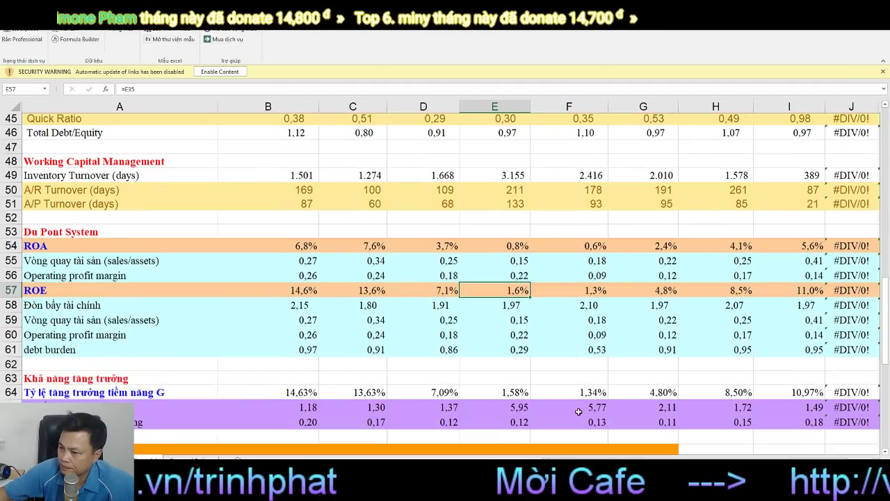
{"action": "scroll", "coordinate": [579, 412], "scroll_direction": "down", "scroll_amount": 3}
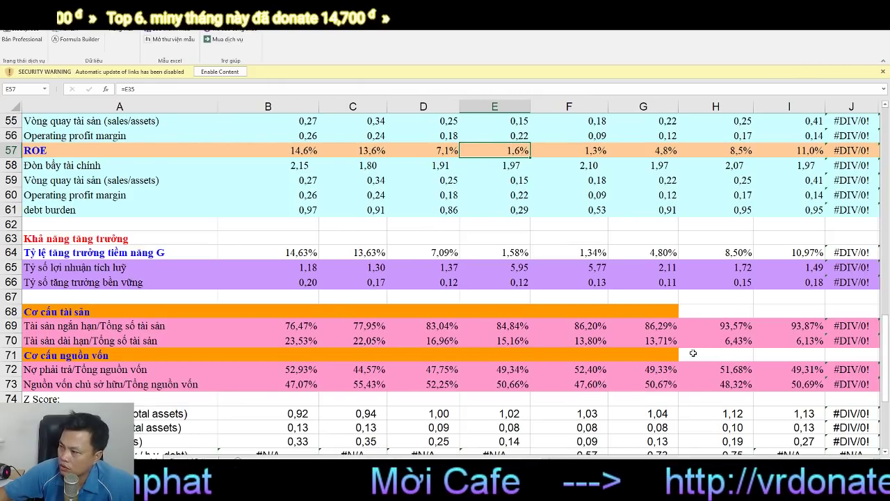
{"action": "left_click", "coordinate": [743, 330]}
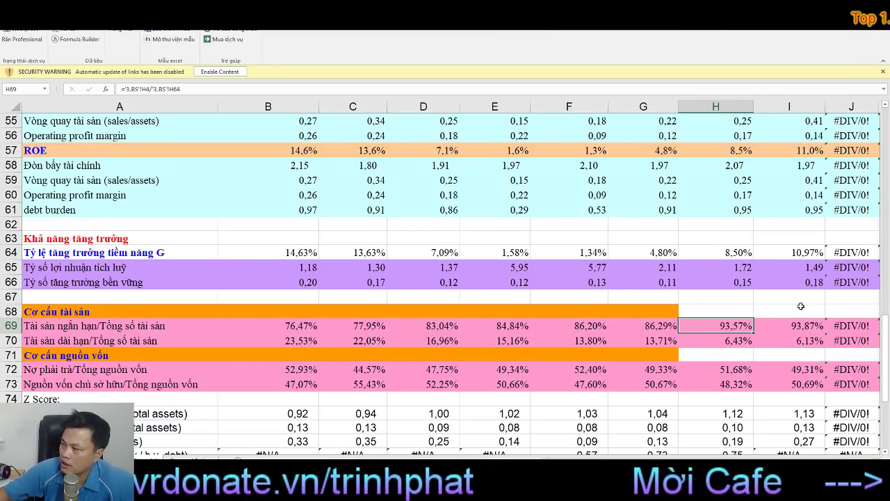
{"action": "left_click", "coordinate": [795, 329]}
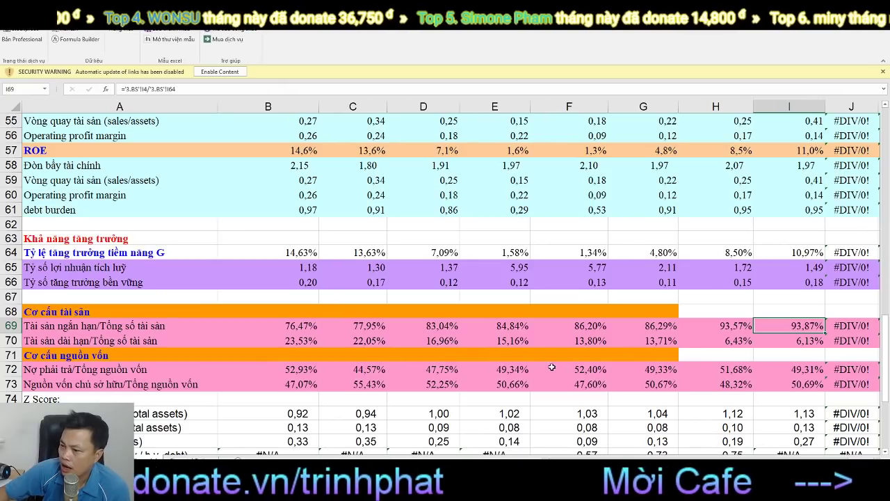
Review the capital structure: liabilities to total capital from 2016 back to 2010 and equity to total capital for 2016.
{"action": "left_click", "coordinate": [792, 369]}
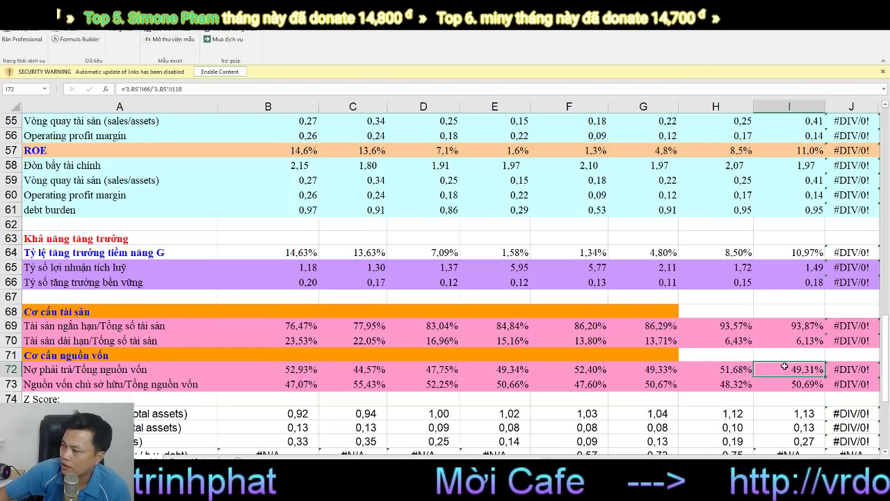
{"action": "left_click", "coordinate": [724, 370]}
{"action": "left_click", "coordinate": [663, 370]}
{"action": "left_click", "coordinate": [583, 370]}
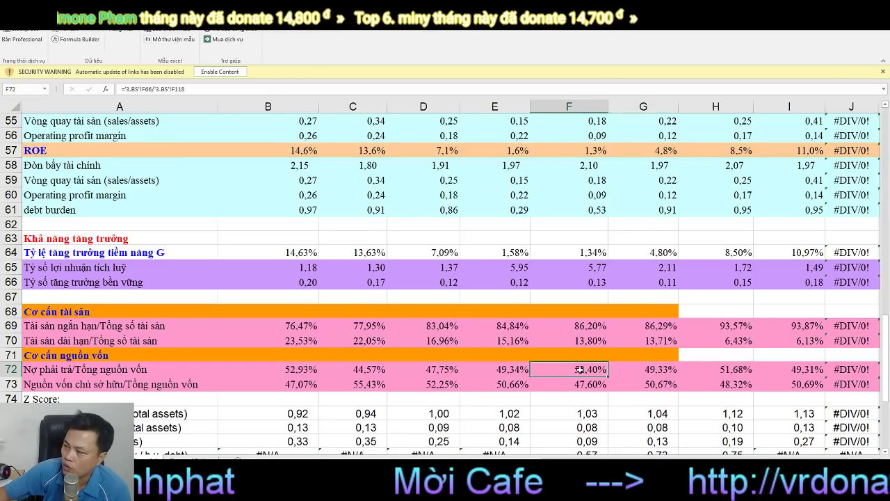
{"action": "left_click", "coordinate": [505, 366]}
{"action": "left_click", "coordinate": [418, 368]}
{"action": "left_click", "coordinate": [352, 368]}
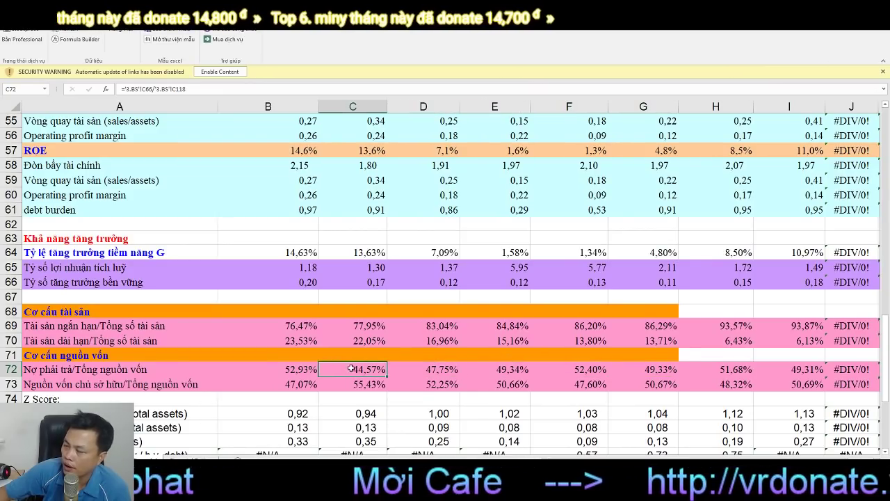
{"action": "left_click", "coordinate": [807, 384]}
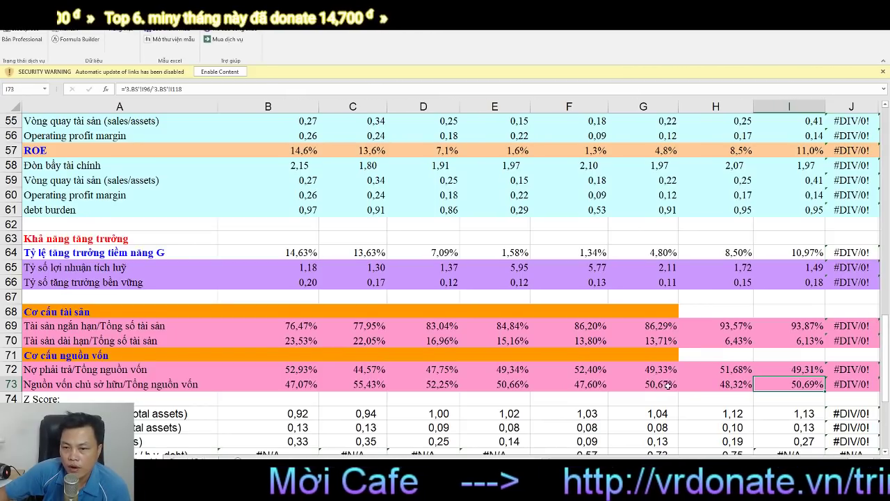
Compare the Z Score results for 2013, 2014 and 2015, and check the 2012 Z Score cell.
{"action": "scroll", "coordinate": [668, 384], "scroll_direction": "down", "scroll_amount": 2}
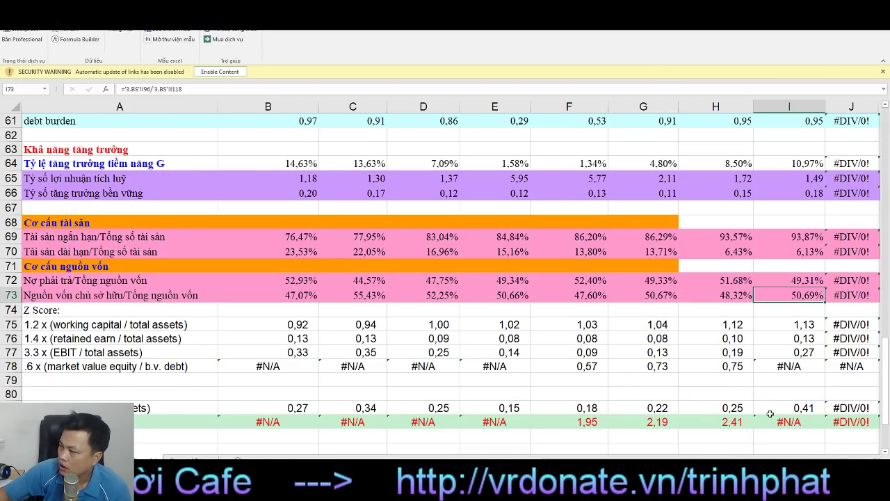
{"action": "scroll", "coordinate": [770, 414], "scroll_direction": "down", "scroll_amount": 2}
{"action": "left_click", "coordinate": [734, 337]}
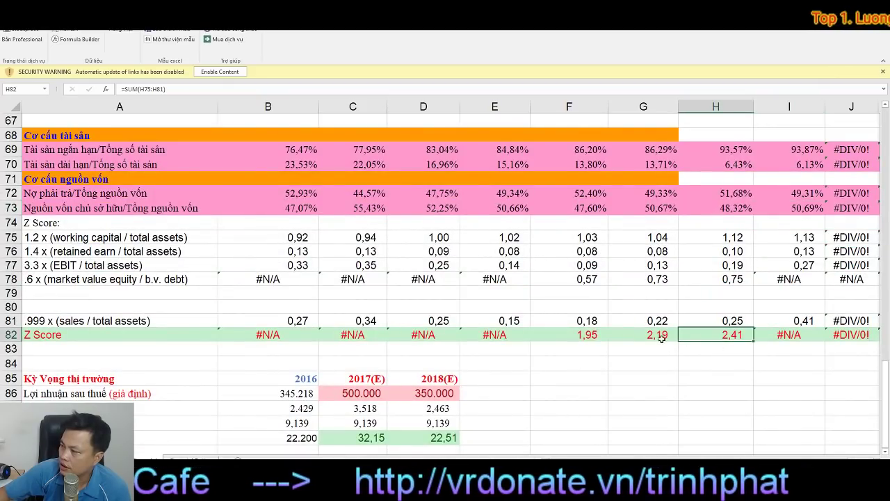
{"action": "left_click", "coordinate": [660, 337]}
{"action": "left_click", "coordinate": [598, 335]}
{"action": "left_click", "coordinate": [651, 335]}
{"action": "left_click", "coordinate": [727, 335]}
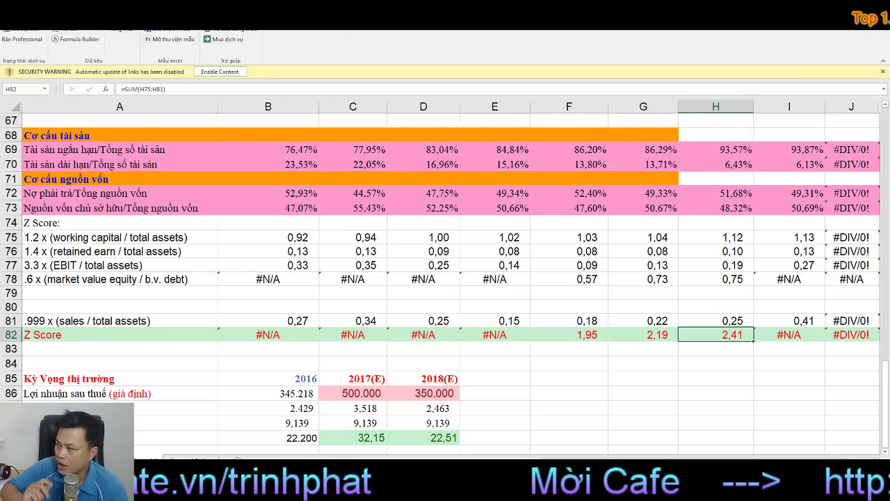
{"action": "left_click", "coordinate": [573, 336]}
{"action": "left_click", "coordinate": [475, 335]}
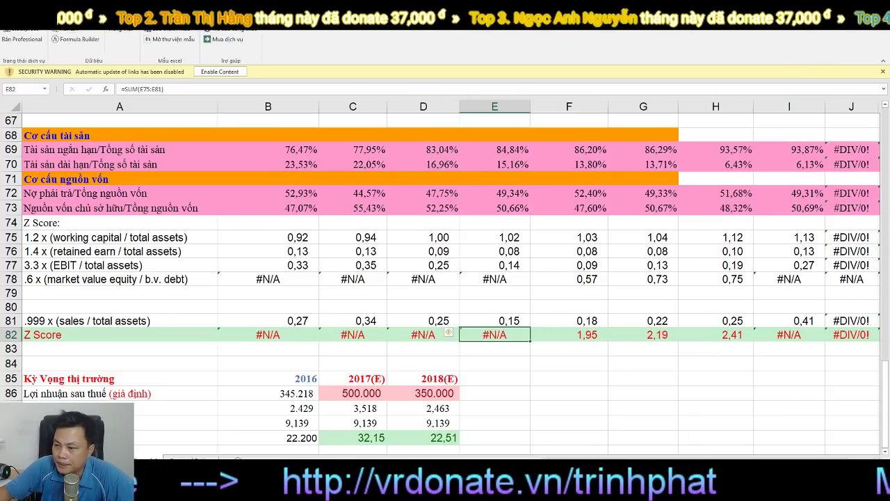
Go past the balance sheet to the income statement and compare total operating revenue for 2014, 2015 and 2016.
{"action": "key", "text": "ctrl+Page_Up"}
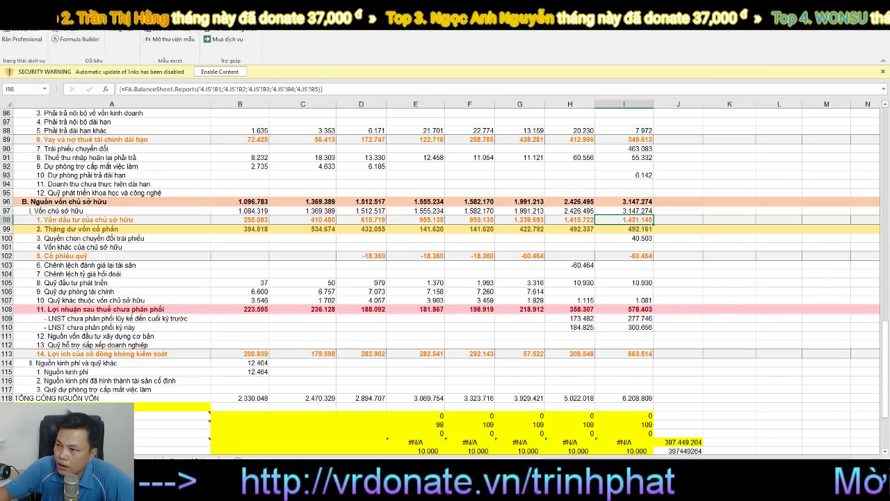
{"action": "scroll", "coordinate": [445, 250], "scroll_direction": "up", "scroll_amount": 20}
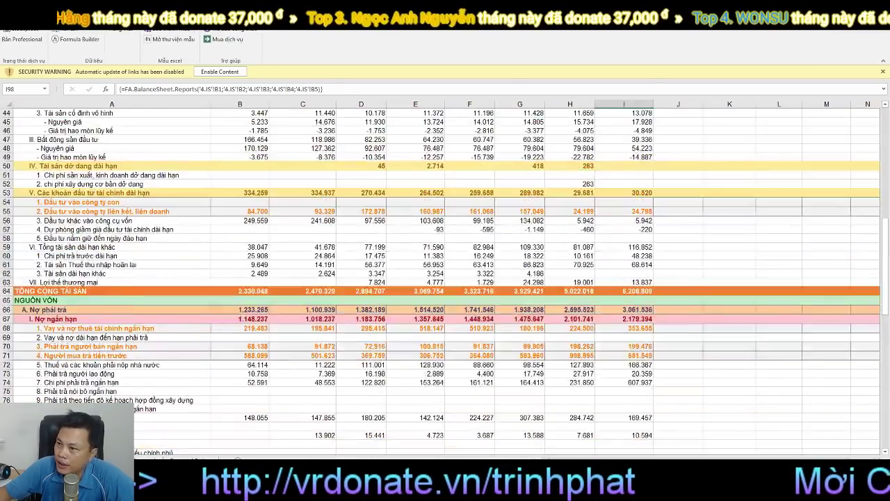
{"action": "key", "text": "ctrl+Page_Up"}
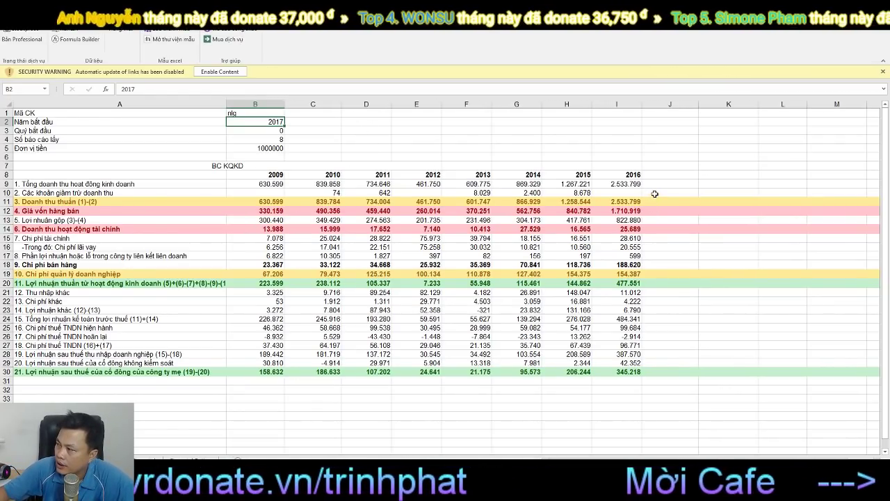
{"action": "left_click", "coordinate": [521, 183]}
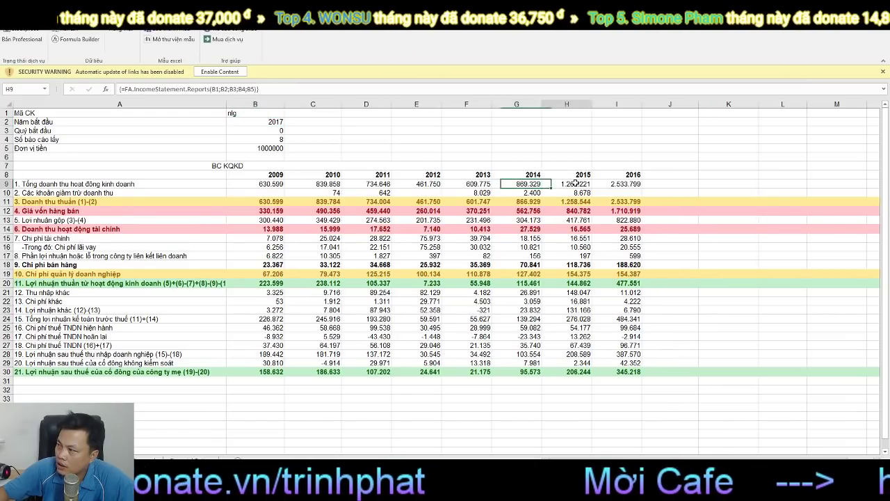
{"action": "left_click", "coordinate": [567, 184]}
{"action": "left_click", "coordinate": [615, 184]}
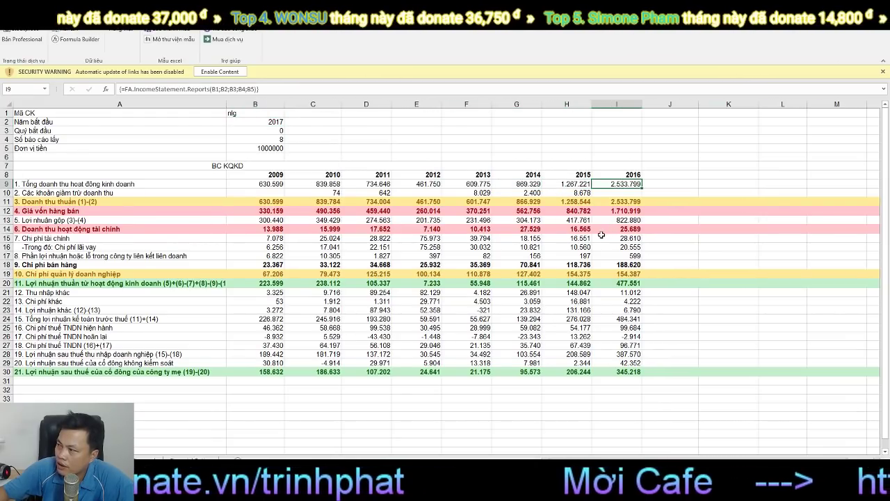
{"action": "left_click", "coordinate": [567, 185]}
{"action": "left_click", "coordinate": [615, 184]}
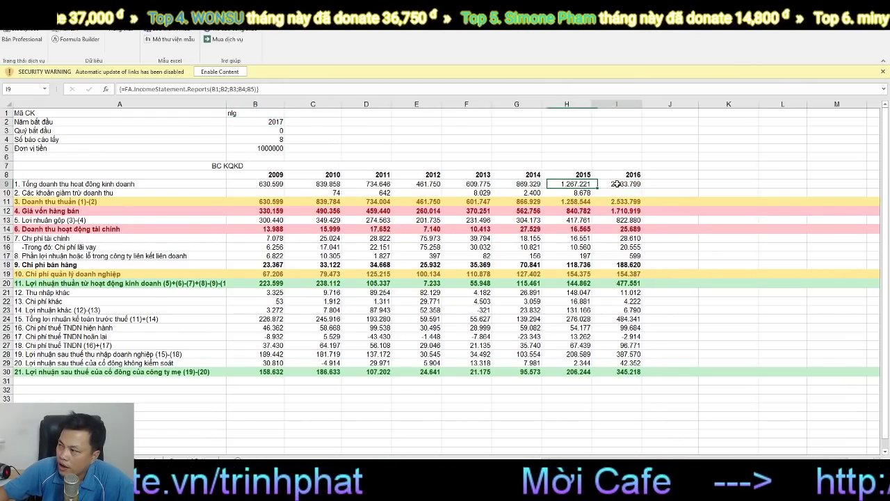
{"action": "left_click", "coordinate": [570, 183]}
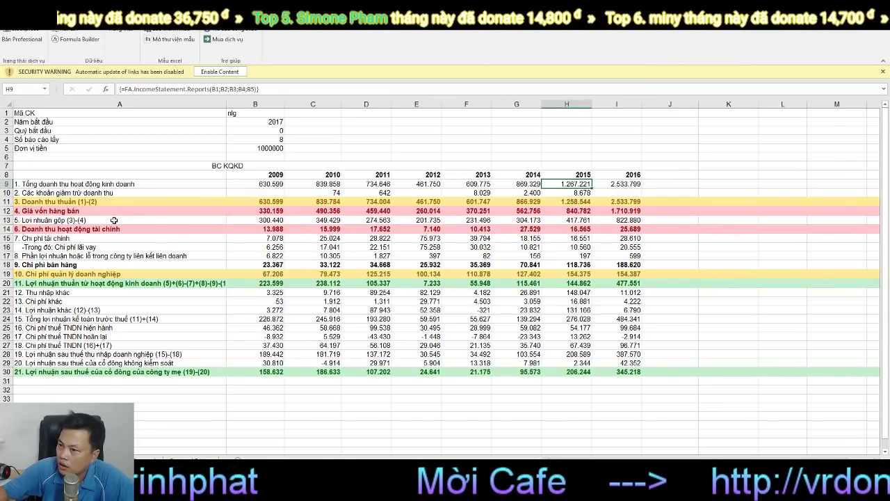
Compare the gross profit (Lợi nhuận gộp) cells for 2014, 2015 and 2016 in the income statement.
{"action": "left_click", "coordinate": [611, 221]}
{"action": "left_click", "coordinate": [566, 221]}
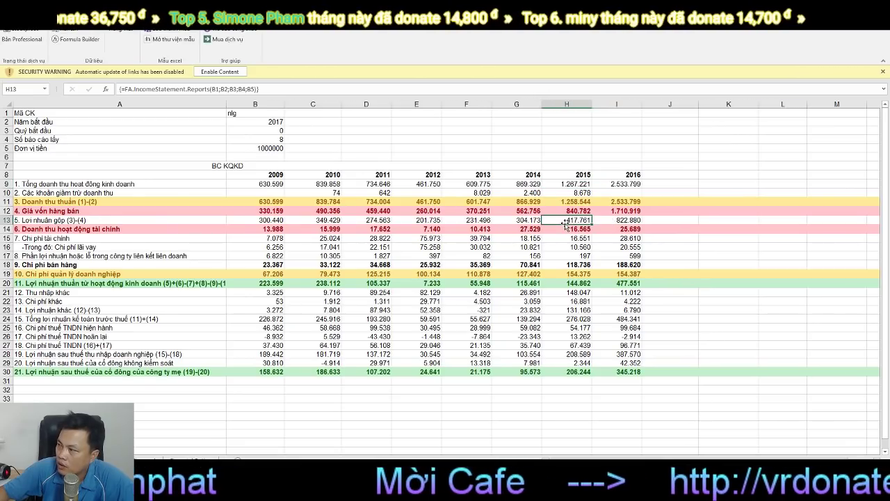
{"action": "left_click", "coordinate": [530, 221]}
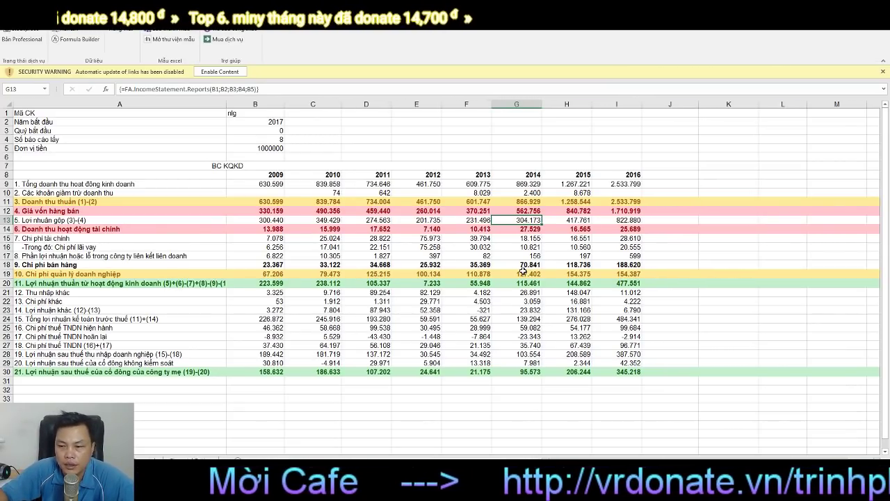
{"action": "left_click", "coordinate": [633, 221]}
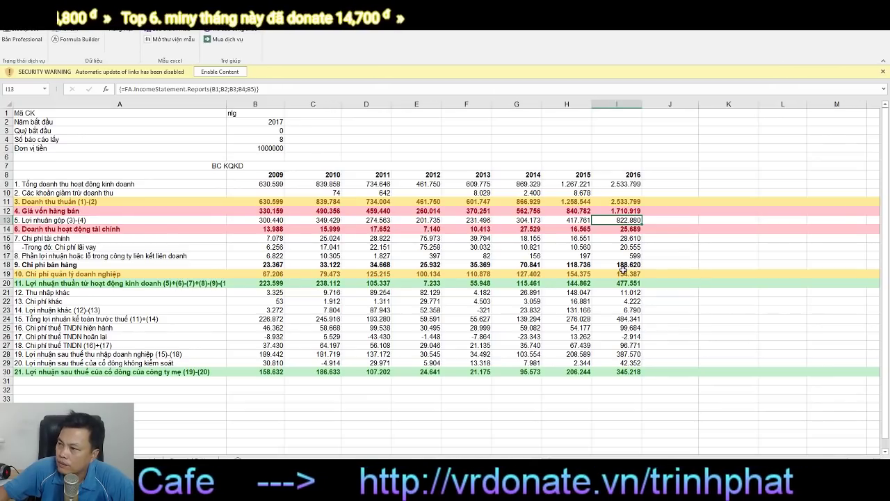
Compare total operating revenue in 2009 and 2016, and inspect the 2016 administrative expenses (Chi phí quản lý doanh nghiệp).
{"action": "left_click", "coordinate": [254, 185]}
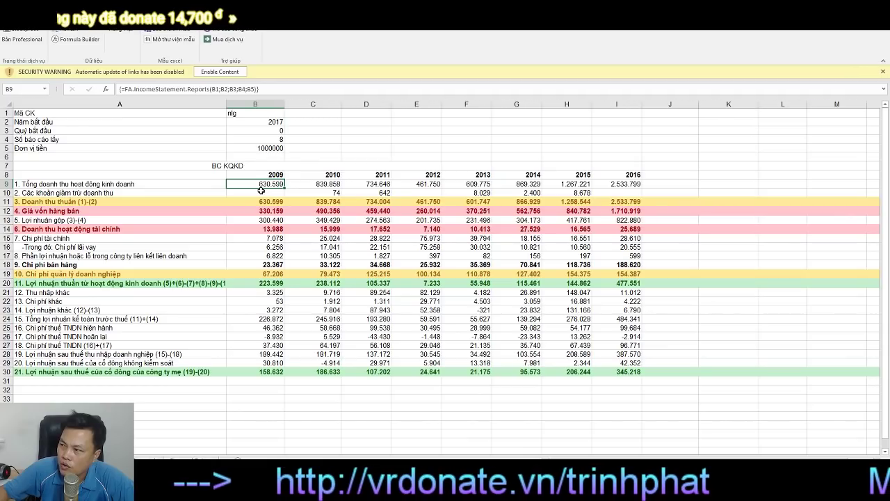
{"action": "left_click", "coordinate": [607, 184]}
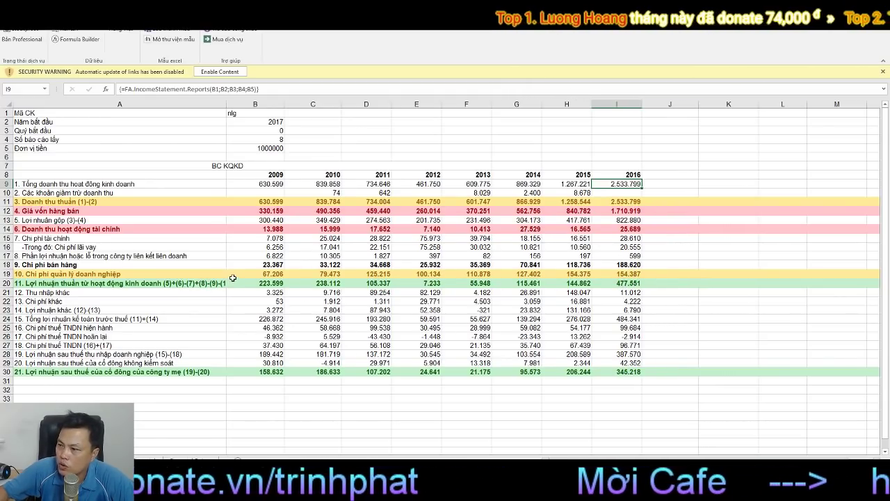
{"action": "left_click", "coordinate": [628, 274]}
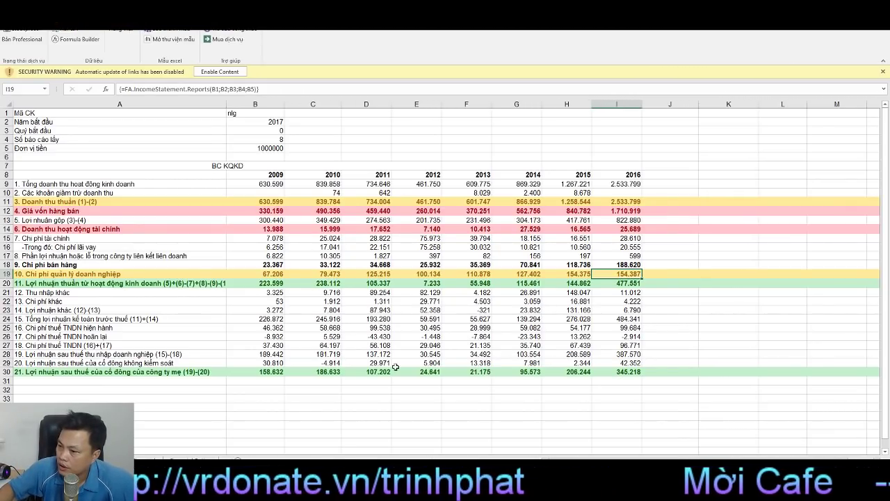
Go to the balance sheet and inspect the 2016 total assets (Tổng cộng tài sản) and current assets (Tài sản lưu động và đầu tư ngắn hạn).
{"action": "key", "text": "ctrl+Page_Down"}
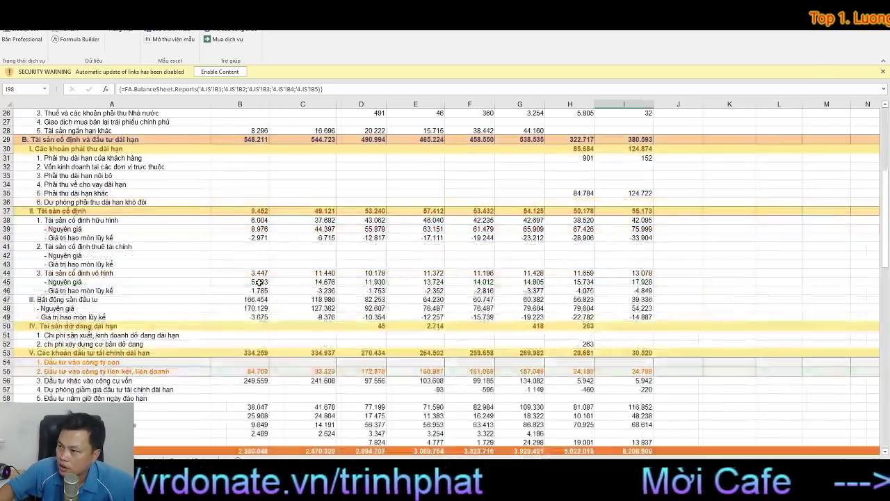
{"action": "scroll", "coordinate": [473, 370], "scroll_direction": "up", "scroll_amount": 10}
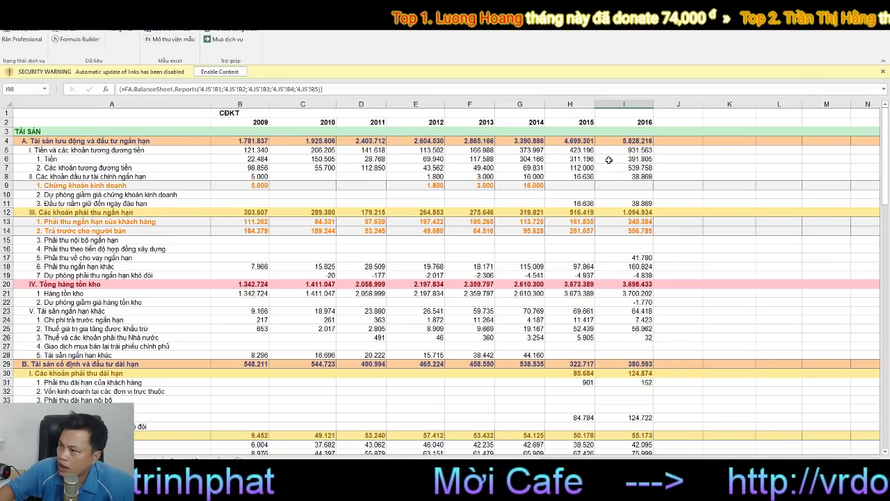
{"action": "scroll", "coordinate": [582, 272], "scroll_direction": "down", "scroll_amount": 6}
{"action": "scroll", "coordinate": [582, 272], "scroll_direction": "down", "scroll_amount": 4}
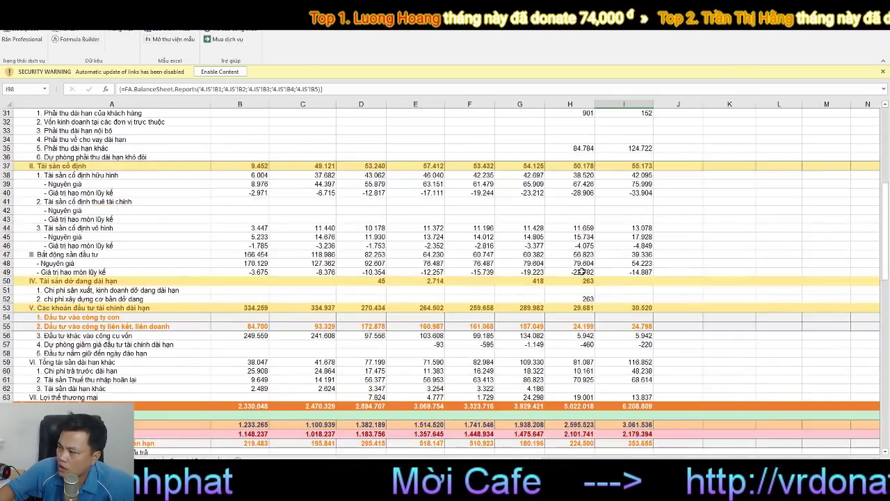
{"action": "left_click", "coordinate": [642, 407]}
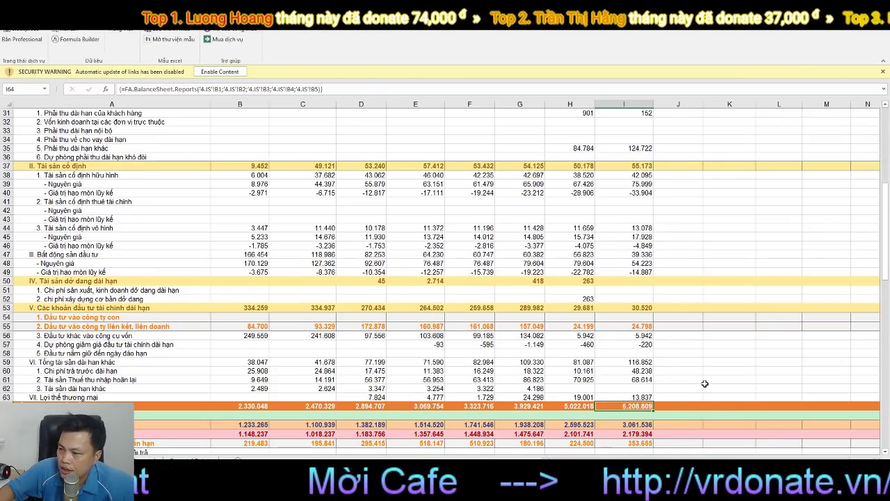
{"action": "scroll", "coordinate": [702, 373], "scroll_direction": "up", "scroll_amount": 10}
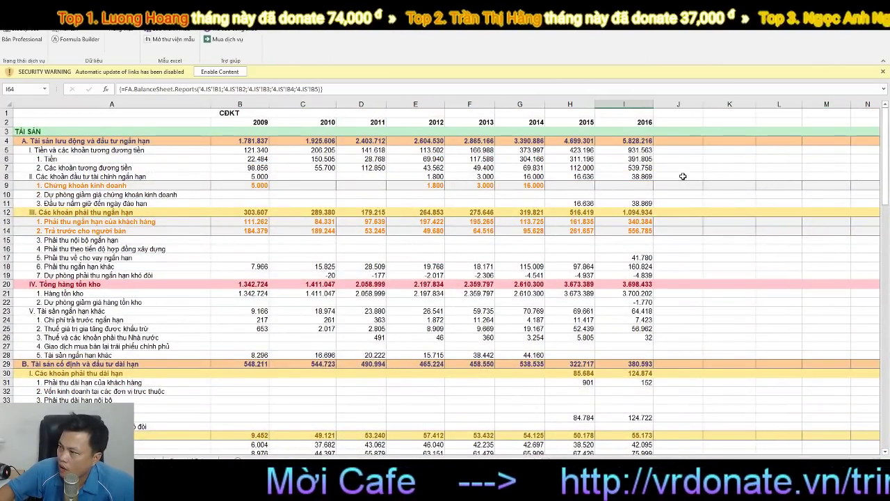
{"action": "left_click", "coordinate": [631, 143]}
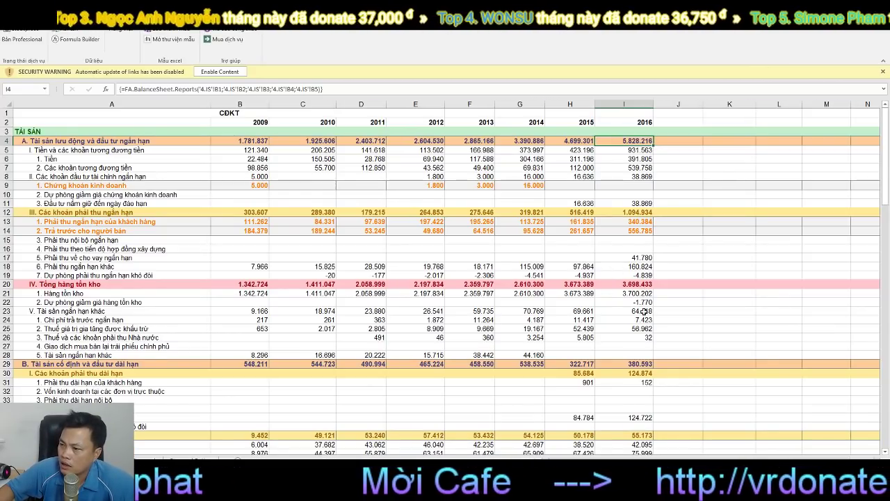
Look through the balance sheet's long-term assets, liabilities and equity, and return to the current assets section.
{"action": "scroll", "coordinate": [643, 313], "scroll_direction": "down", "scroll_amount": 8}
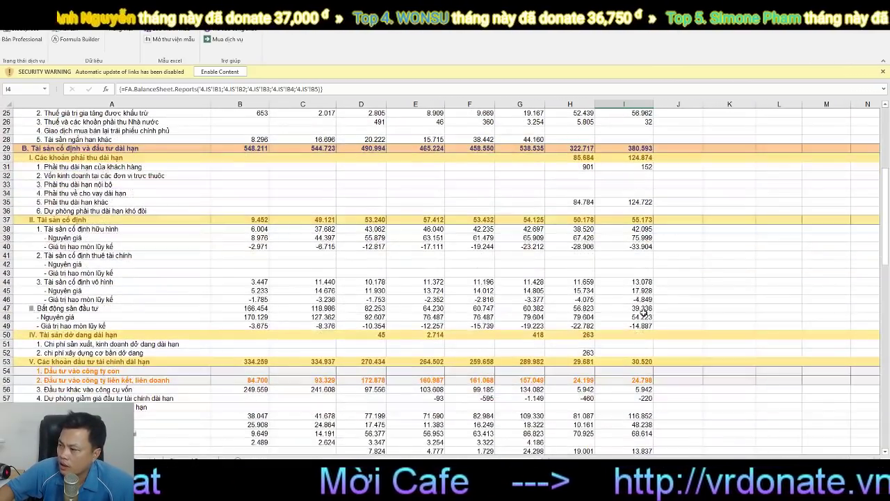
{"action": "scroll", "coordinate": [644, 313], "scroll_direction": "down", "scroll_amount": 2}
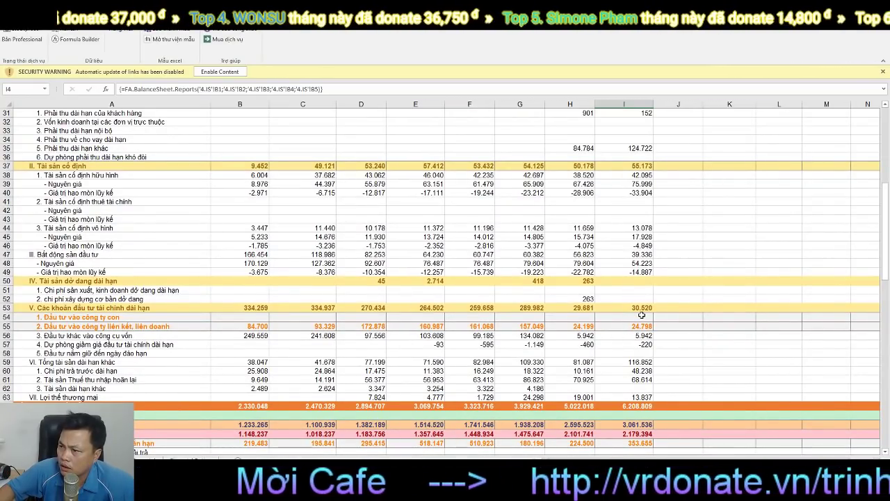
{"action": "scroll", "coordinate": [618, 344], "scroll_direction": "down", "scroll_amount": 13}
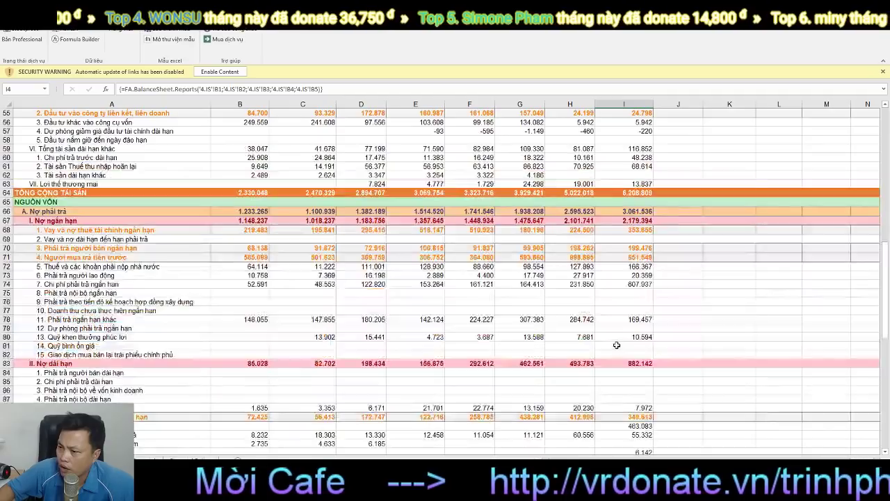
{"action": "scroll", "coordinate": [617, 346], "scroll_direction": "down", "scroll_amount": 5}
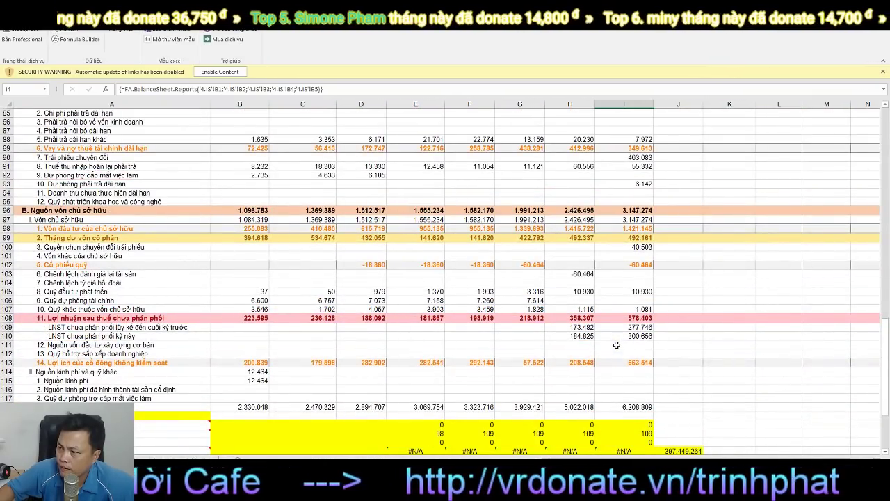
{"action": "scroll", "coordinate": [616, 345], "scroll_direction": "up", "scroll_amount": 8}
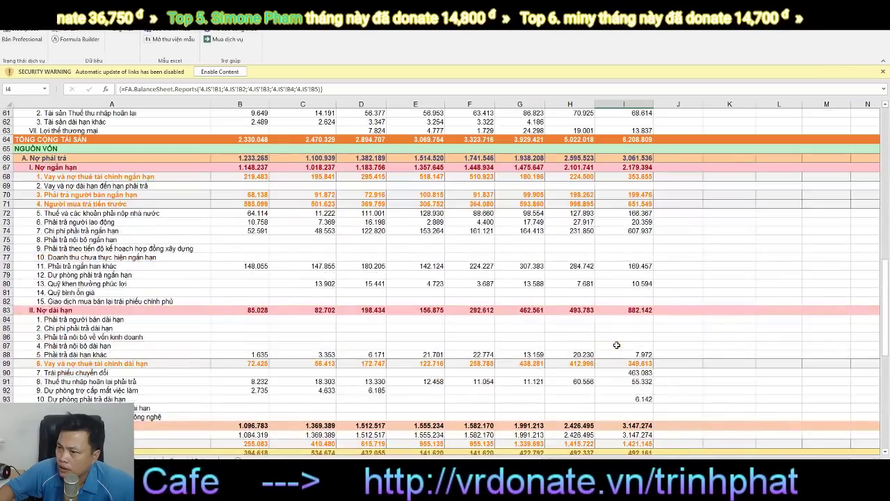
{"action": "scroll", "coordinate": [616, 345], "scroll_direction": "up", "scroll_amount": 6}
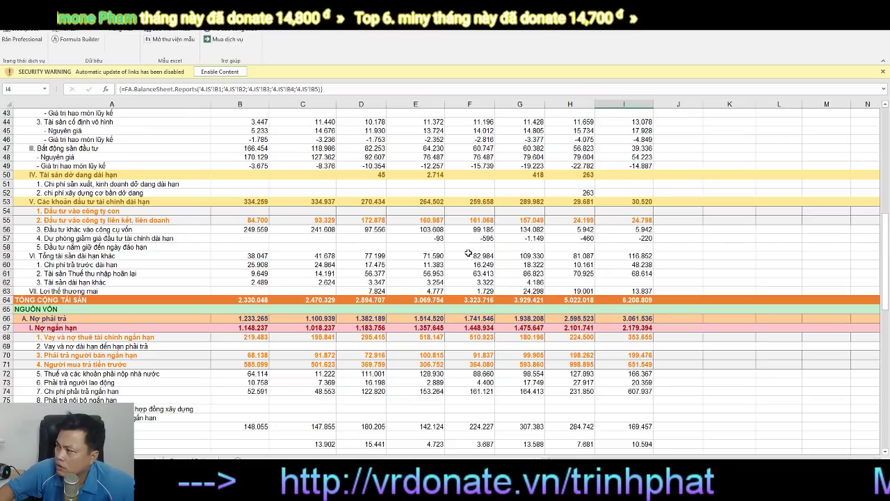
{"action": "scroll", "coordinate": [508, 286], "scroll_direction": "up", "scroll_amount": 6}
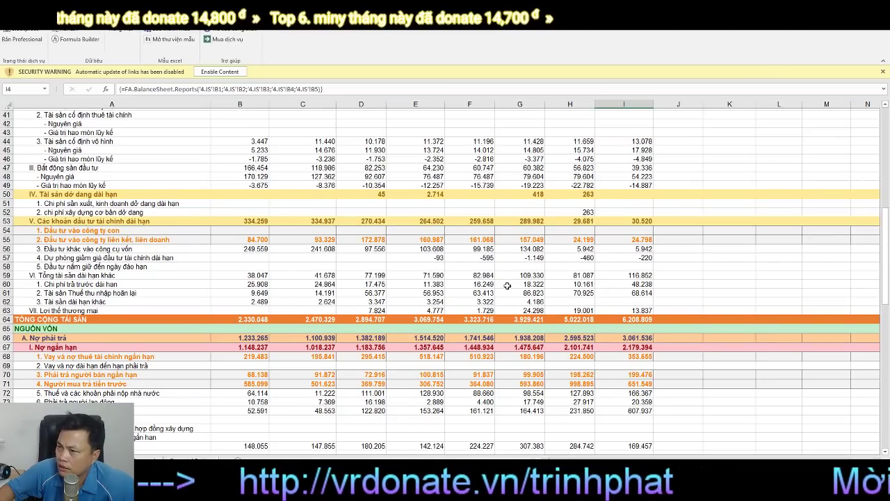
{"action": "scroll", "coordinate": [508, 285], "scroll_direction": "up", "scroll_amount": 6}
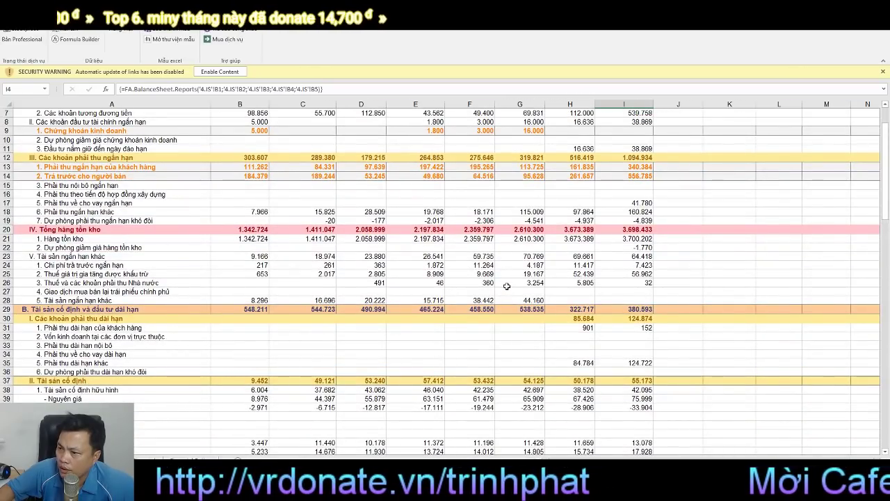
{"action": "scroll", "coordinate": [508, 286], "scroll_direction": "up", "scroll_amount": 2}
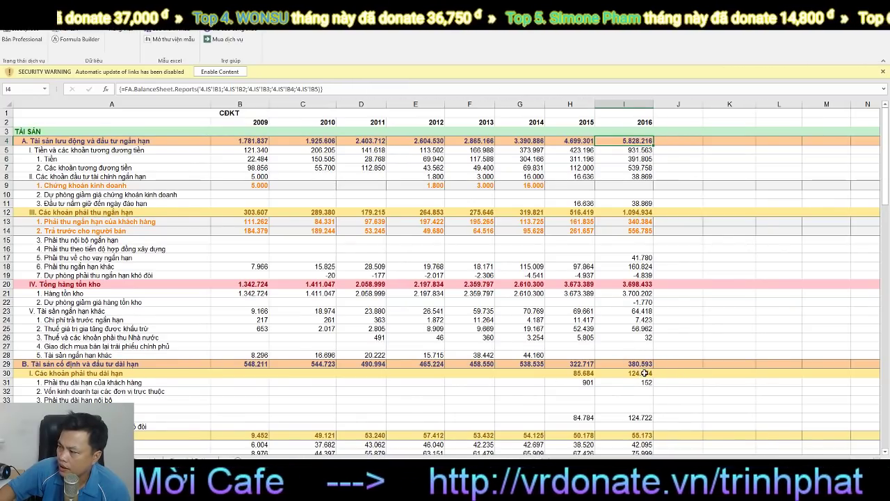
Review inventory, fixed assets and long-term investments, and check the 2013 investment in associates and joint ventures (Đầu tư vào công ty liên kết, liên doanh).
{"action": "scroll", "coordinate": [645, 373], "scroll_direction": "down", "scroll_amount": 2}
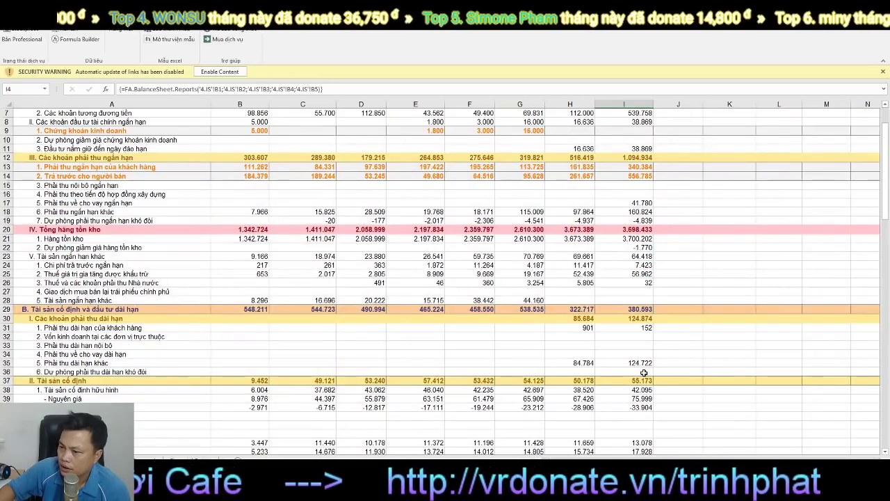
{"action": "scroll", "coordinate": [645, 373], "scroll_direction": "down", "scroll_amount": 2}
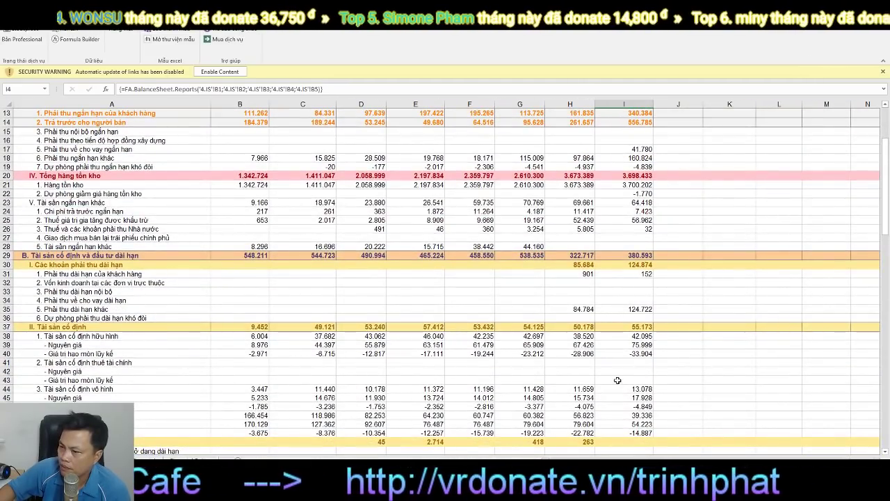
{"action": "scroll", "coordinate": [654, 371], "scroll_direction": "down", "scroll_amount": 2}
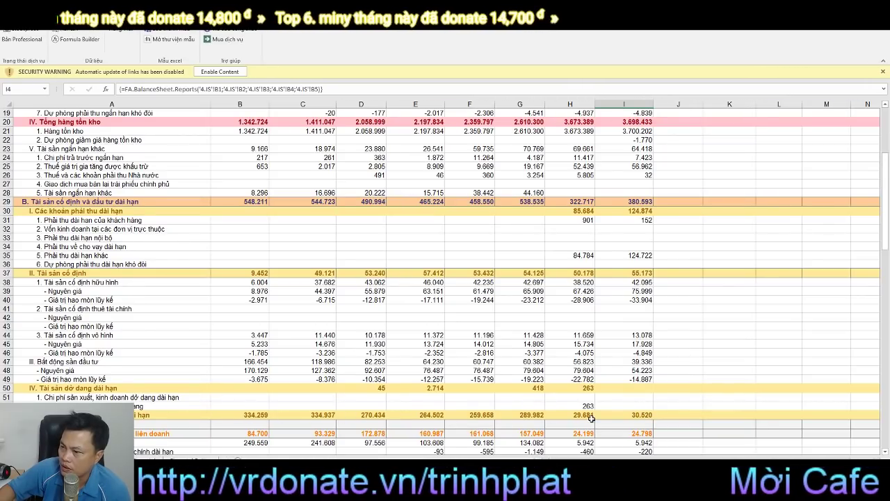
{"action": "scroll", "coordinate": [700, 267], "scroll_direction": "up", "scroll_amount": 4}
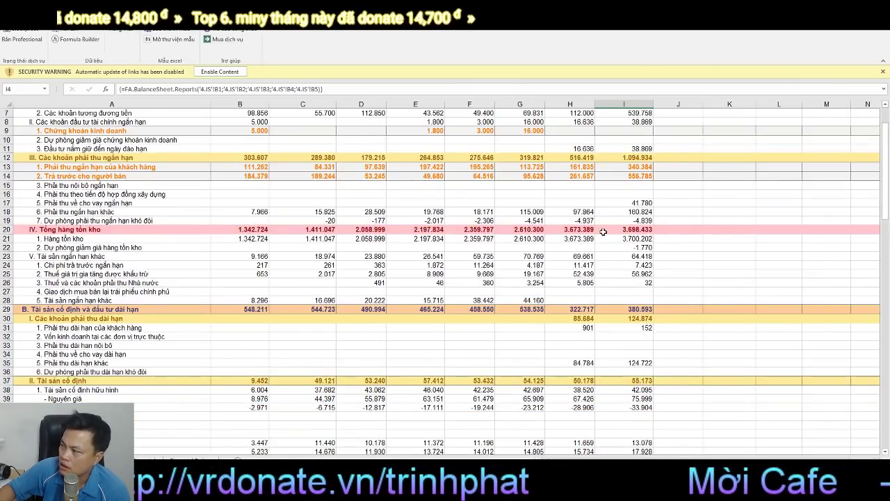
{"action": "scroll", "coordinate": [577, 393], "scroll_direction": "down", "scroll_amount": 6}
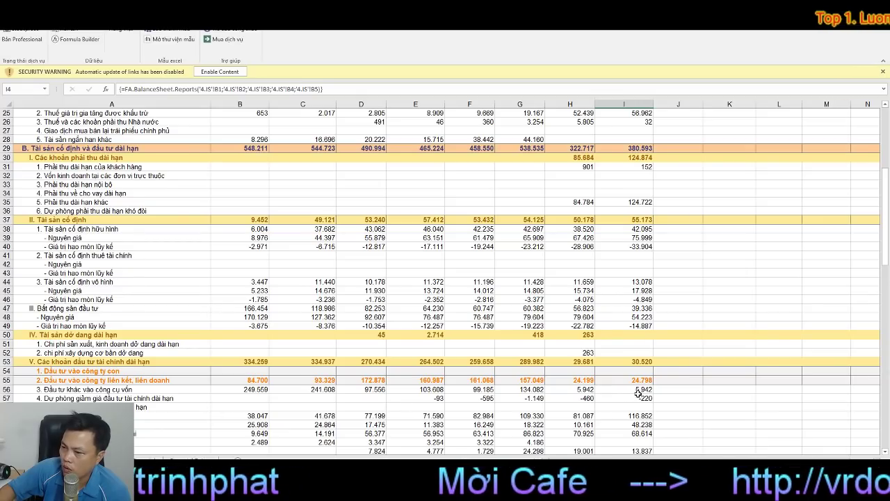
{"action": "scroll", "coordinate": [638, 394], "scroll_direction": "down", "scroll_amount": 2}
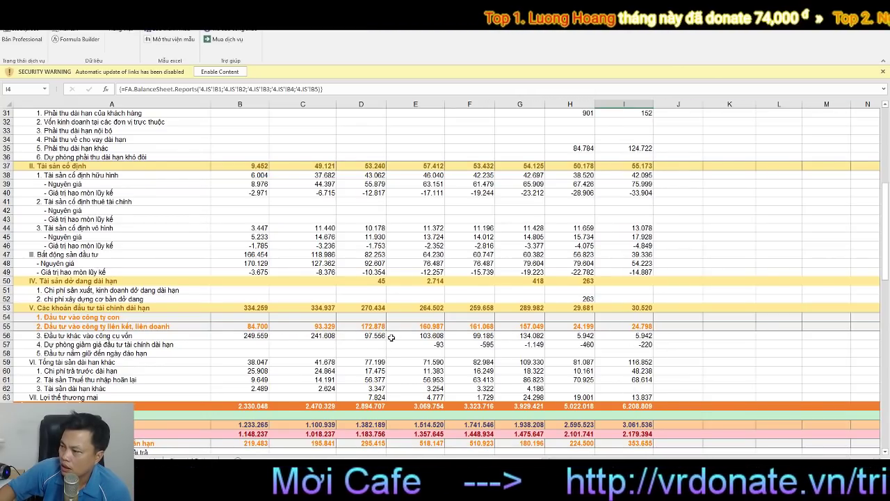
{"action": "left_click", "coordinate": [460, 329]}
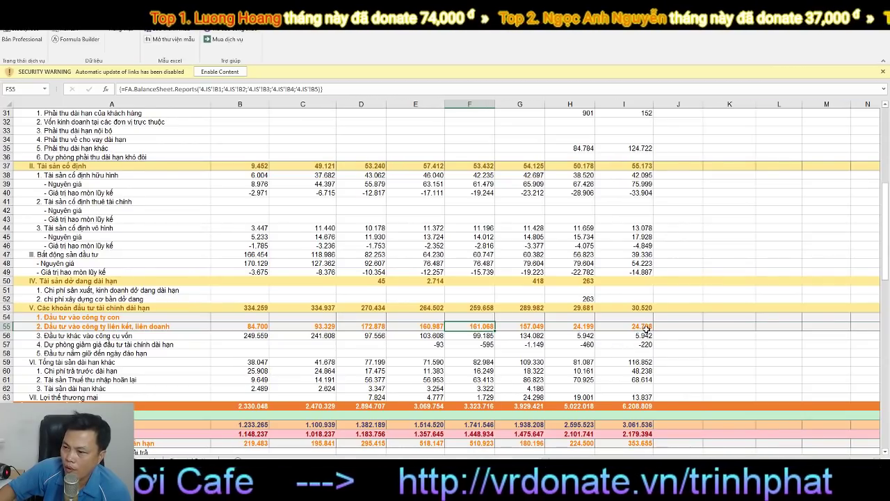
Inspect the 2016 short-term liabilities (Nợ ngắn hạn), short-term borrowings and customer prepayments (Người mua trả tiền trước).
{"action": "scroll", "coordinate": [646, 332], "scroll_direction": "down", "scroll_amount": 2}
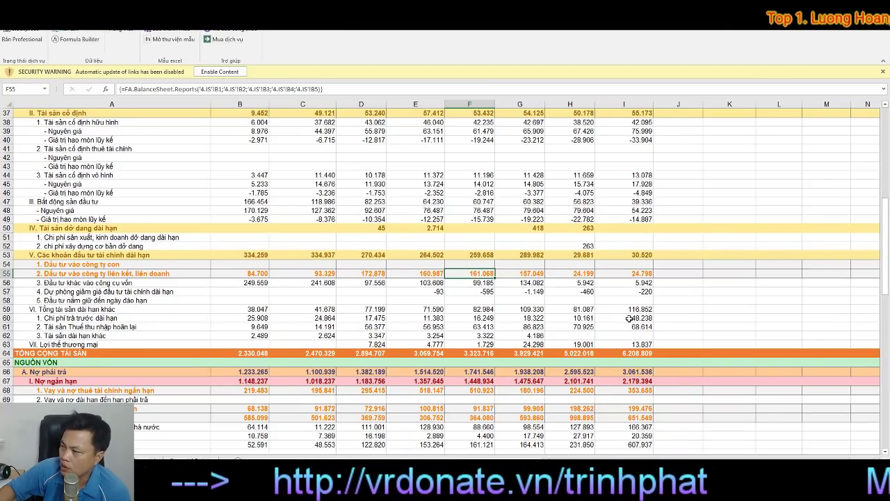
{"action": "scroll", "coordinate": [643, 372], "scroll_direction": "down", "scroll_amount": 2}
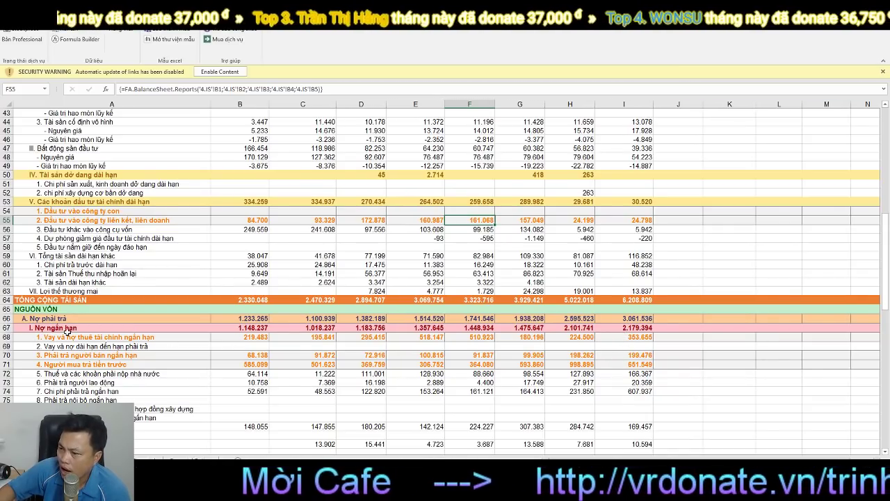
{"action": "left_click", "coordinate": [627, 327]}
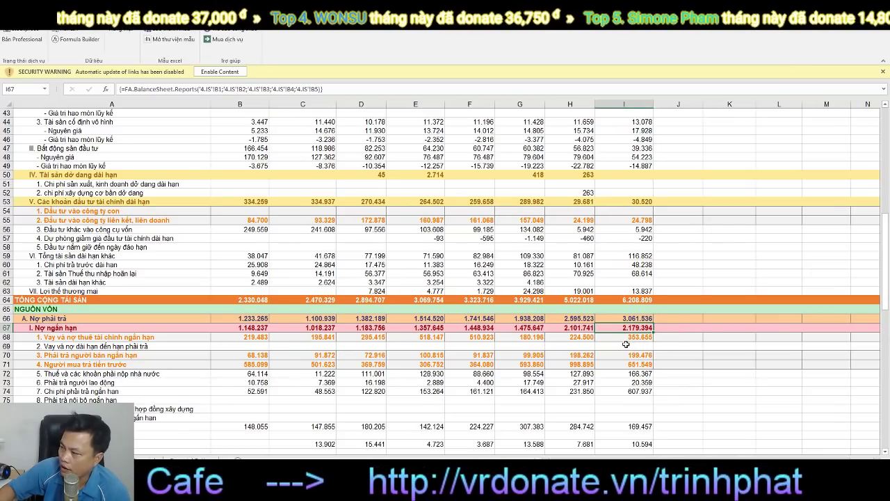
{"action": "key", "text": "Down"}
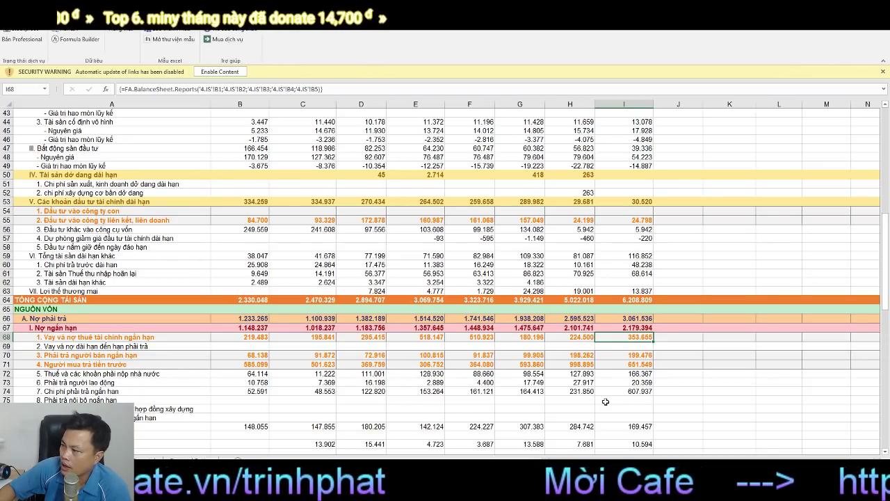
{"action": "left_click", "coordinate": [644, 365]}
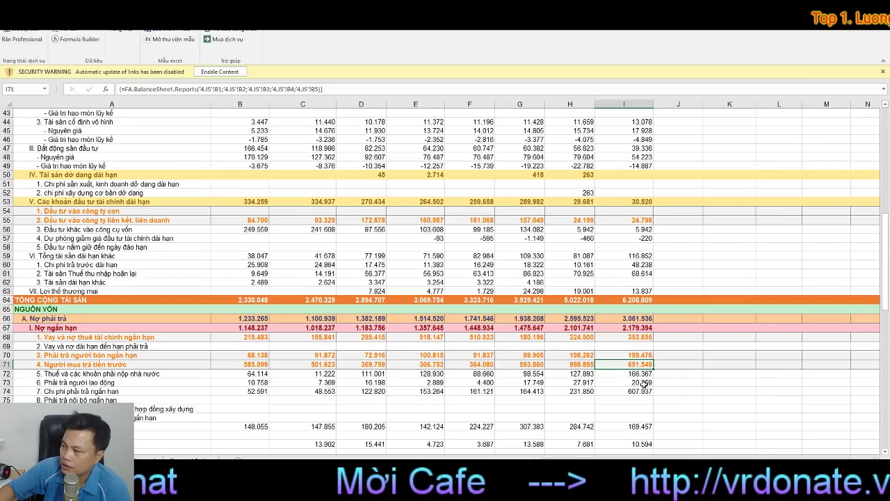
Check the 2016 short-term trade payables (Phải trả người bán ngắn hạn) and short-term accrued expenses (Chi phí phải trả ngắn hạn).
{"action": "scroll", "coordinate": [645, 384], "scroll_direction": "down", "scroll_amount": 2}
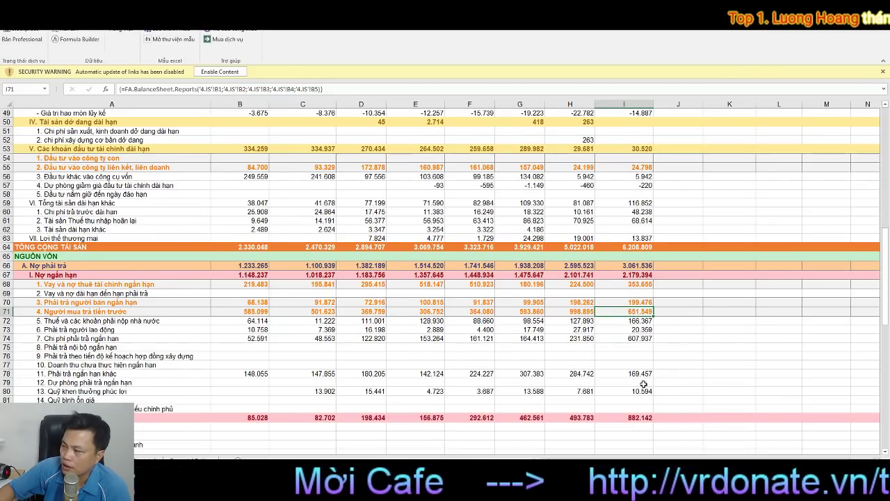
{"action": "left_click", "coordinate": [641, 303]}
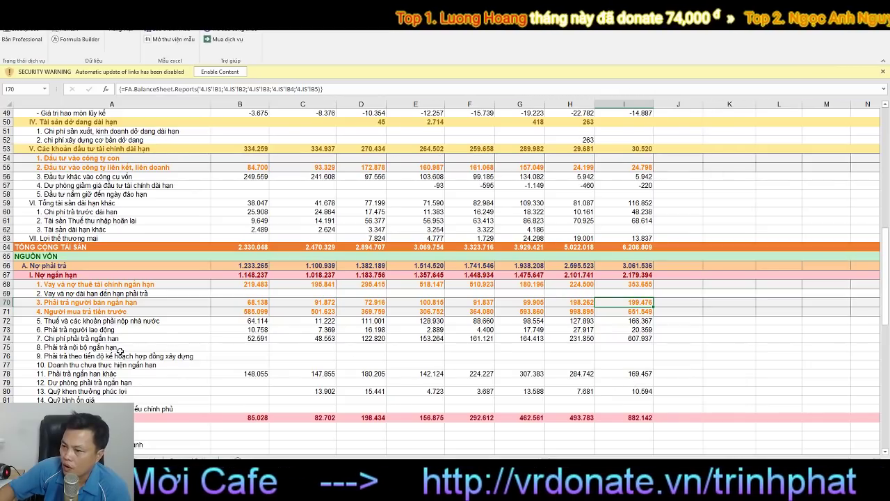
{"action": "left_click", "coordinate": [629, 347]}
{"action": "left_click", "coordinate": [616, 338]}
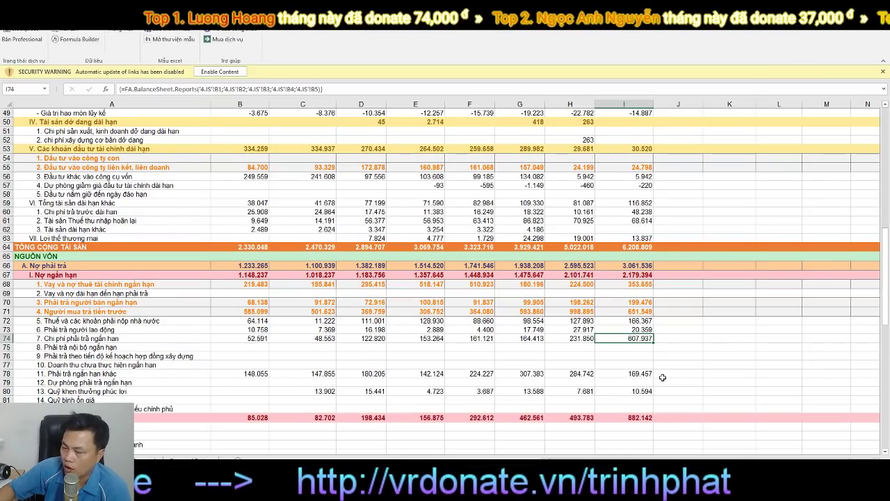
Compare the 2016 long-term liabilities (Nợ dài hạn) with the 2016 long-term borrowings (Vay và nợ thuê tài chính dài hạn).
{"action": "scroll", "coordinate": [662, 377], "scroll_direction": "down", "scroll_amount": 2}
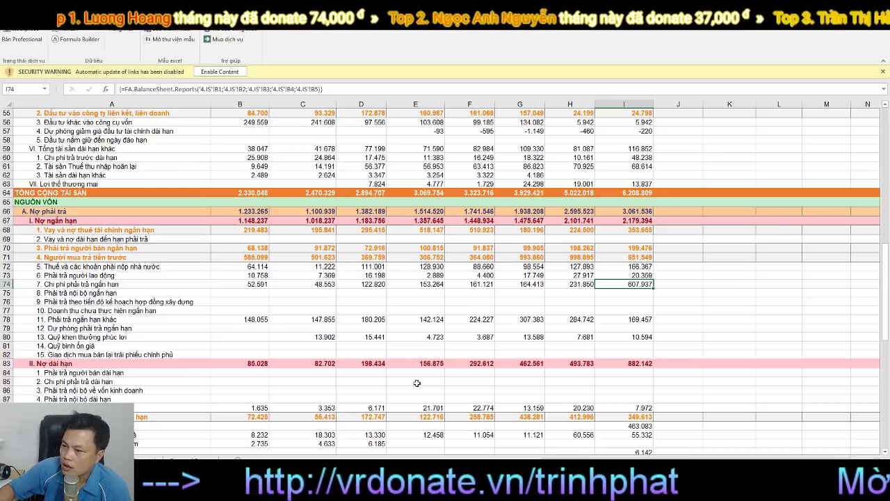
{"action": "left_click", "coordinate": [629, 365]}
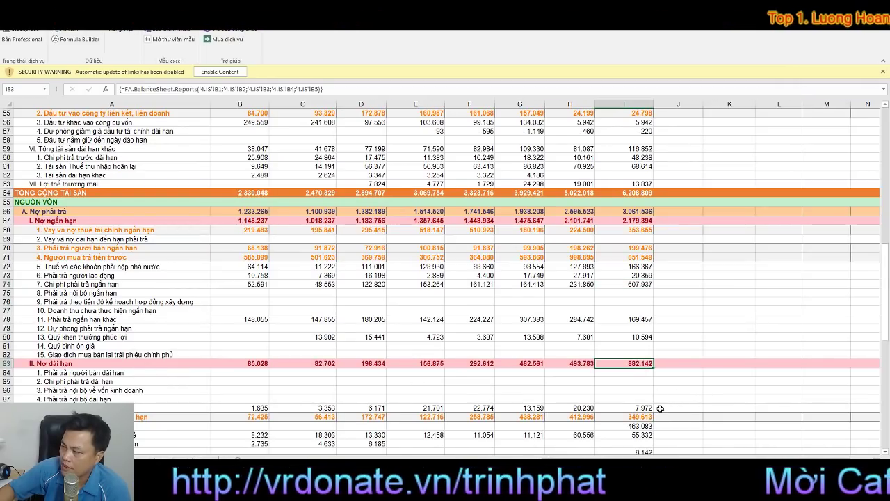
{"action": "scroll", "coordinate": [661, 409], "scroll_direction": "down", "scroll_amount": 2}
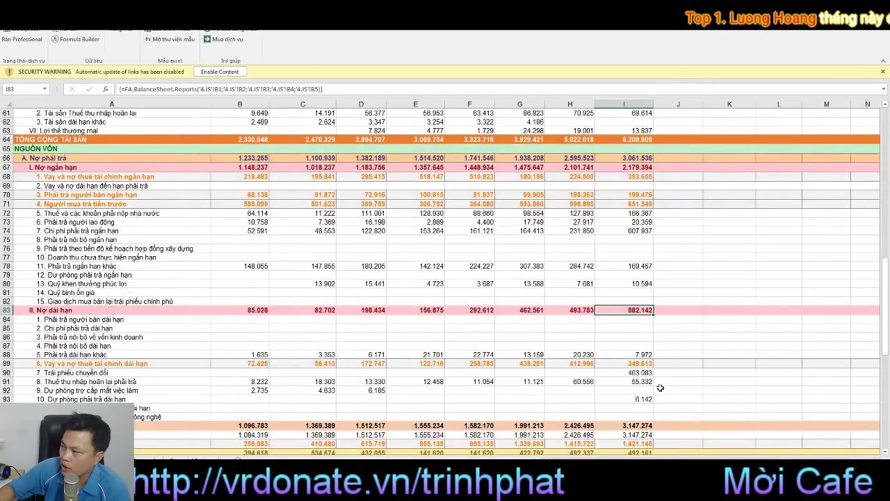
{"action": "left_click", "coordinate": [632, 364]}
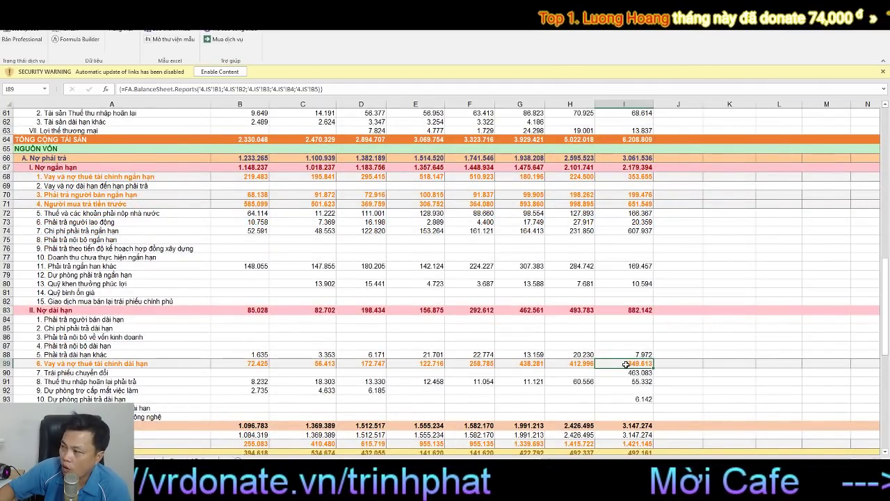
{"action": "left_click", "coordinate": [622, 312]}
{"action": "left_click", "coordinate": [626, 363]}
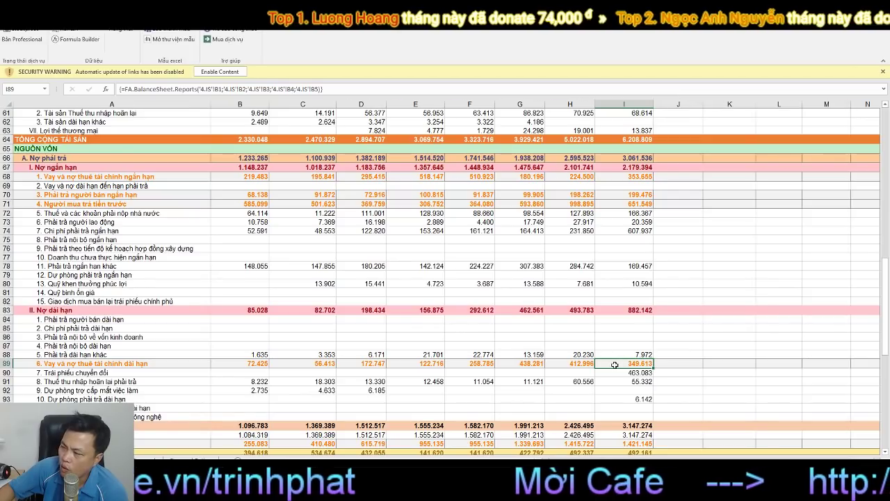
Compare the 2016 and 2015 interest expense (Chi phí lãi vay) in the income statement.
{"action": "key", "text": "ctrl+Page_Down"}
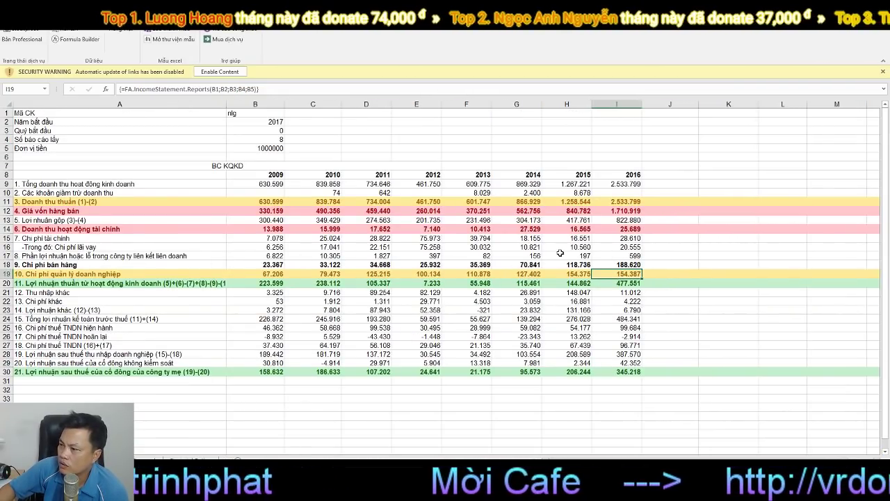
{"action": "left_click", "coordinate": [632, 248]}
{"action": "left_click", "coordinate": [586, 247]}
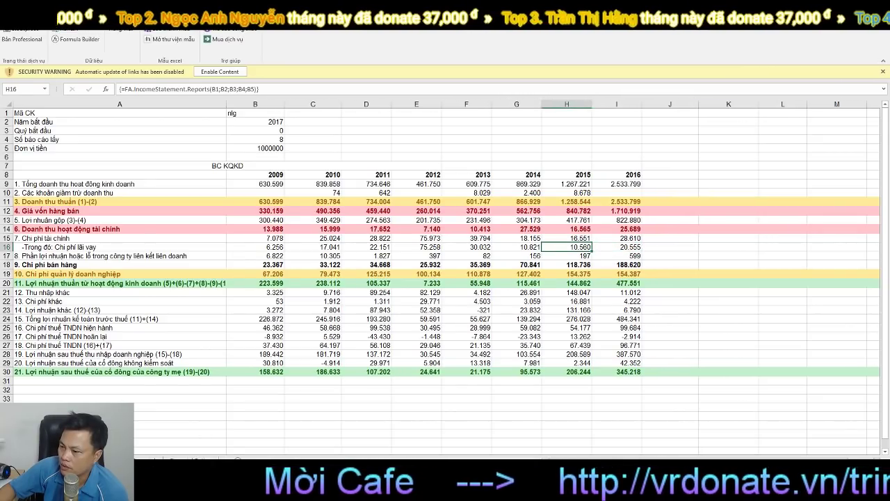
Compare the 2015 and 2016 long-term liabilities (Nợ dài hạn) in the balance sheet and inspect the 2016 convertible bonds (Trái phiếu chuyển đổi).
{"action": "key", "text": "ctrl+Page_Up"}
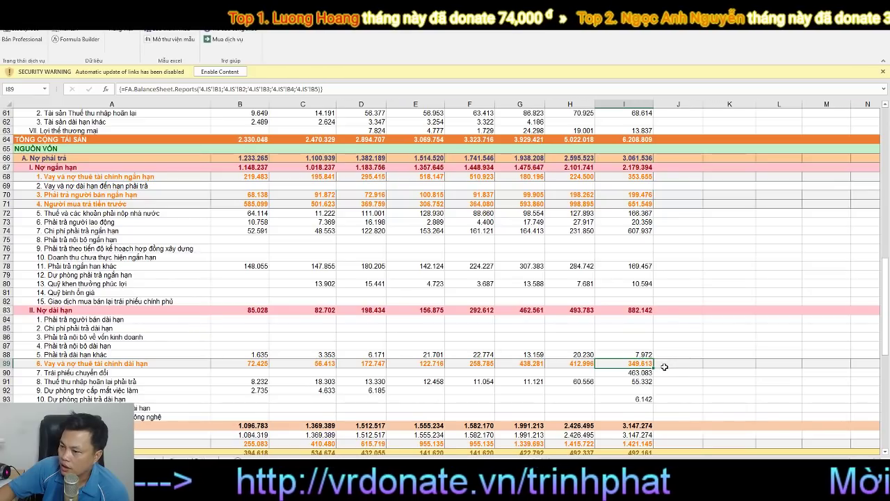
{"action": "scroll", "coordinate": [661, 386], "scroll_direction": "down", "scroll_amount": 1}
{"action": "scroll", "coordinate": [661, 388], "scroll_direction": "down", "scroll_amount": 2}
{"action": "key", "text": "Down"}
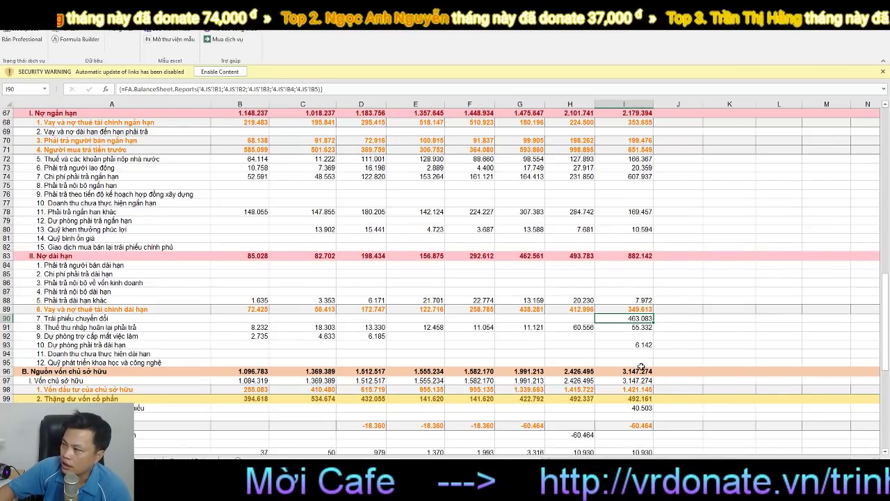
{"action": "left_click", "coordinate": [572, 256]}
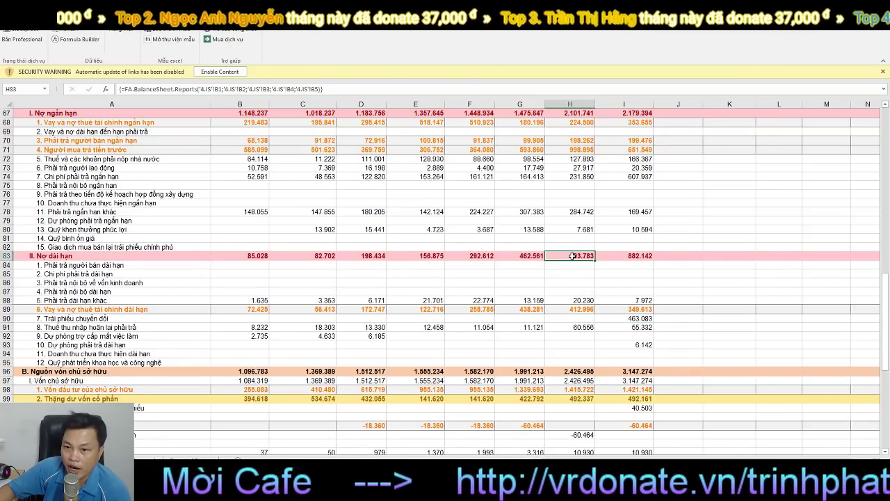
{"action": "left_click", "coordinate": [633, 256]}
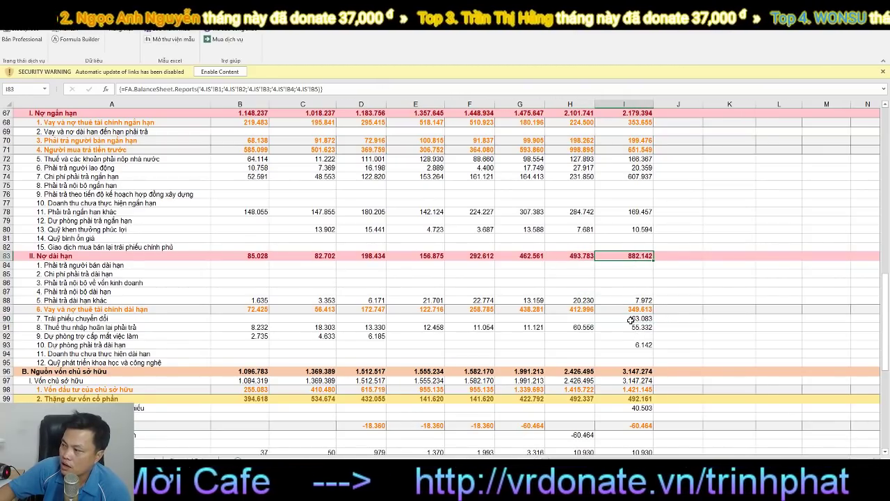
{"action": "left_click", "coordinate": [632, 319]}
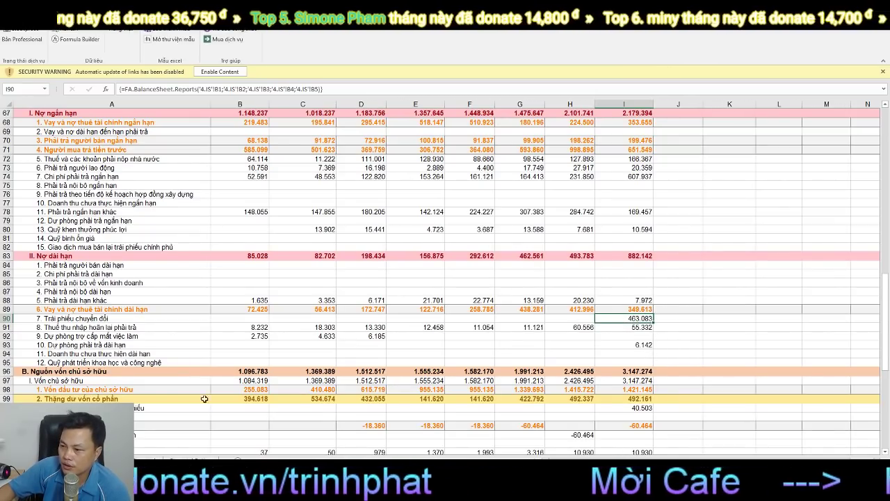
Recheck the 2016 interest expense (Chi phí lãi vay) in the income statement and glance at the Z Score section of the ratios sheet.
{"action": "key", "text": "ctrl+Page_Up"}
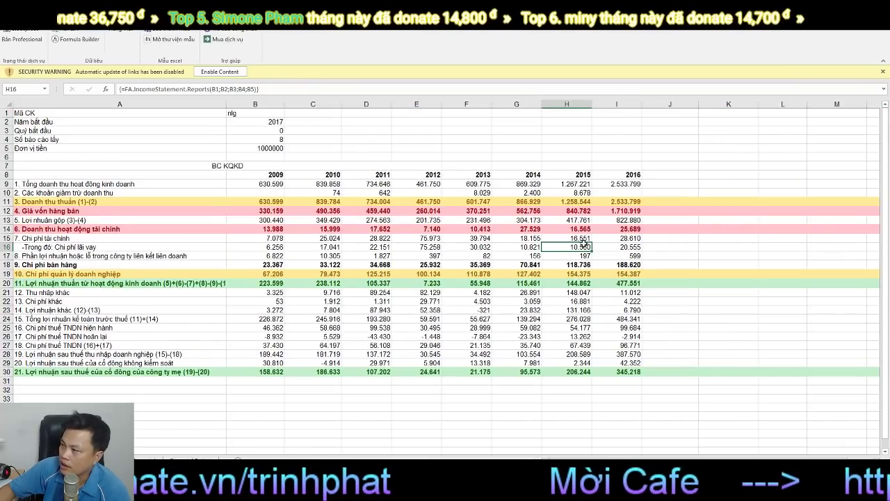
{"action": "left_click", "coordinate": [624, 249]}
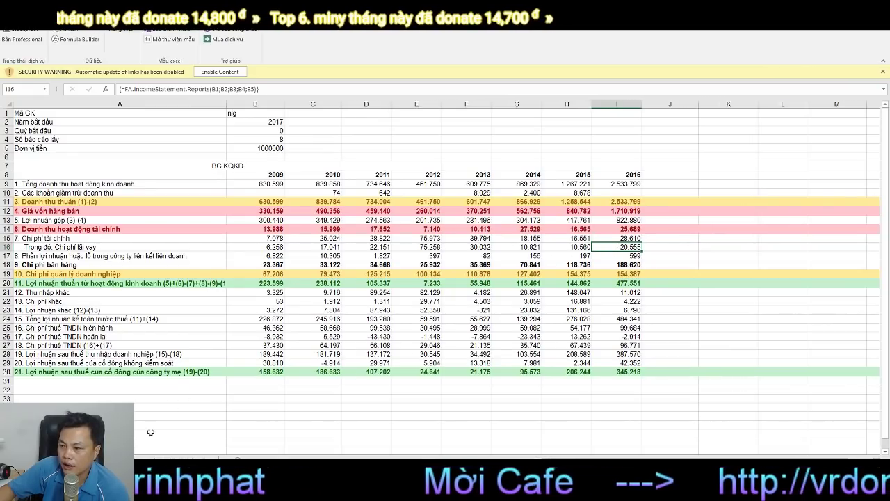
{"action": "key", "text": "ctrl+Page_Down"}
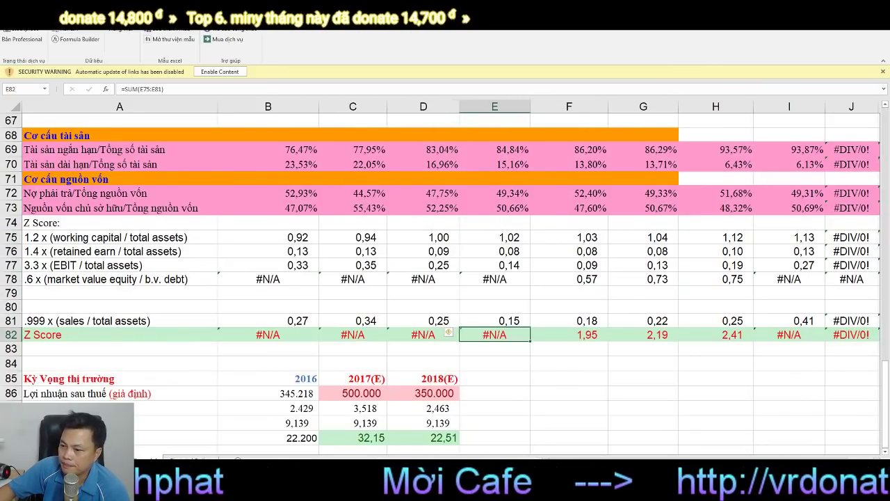
Compare the 2015 and 2016 total owners' equity (Nguồn vốn chủ sở hữu) in the balance sheet.
{"action": "key", "text": "ctrl+Page_Up"}
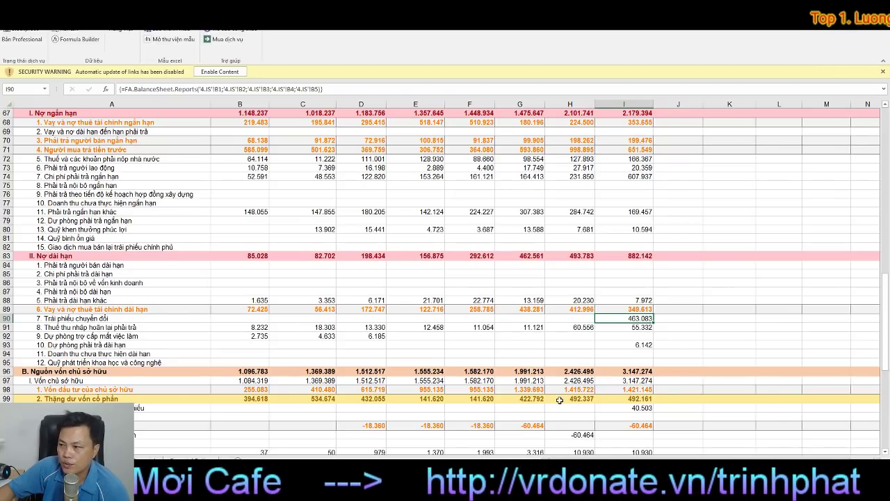
{"action": "scroll", "coordinate": [560, 400], "scroll_direction": "down", "scroll_amount": 2}
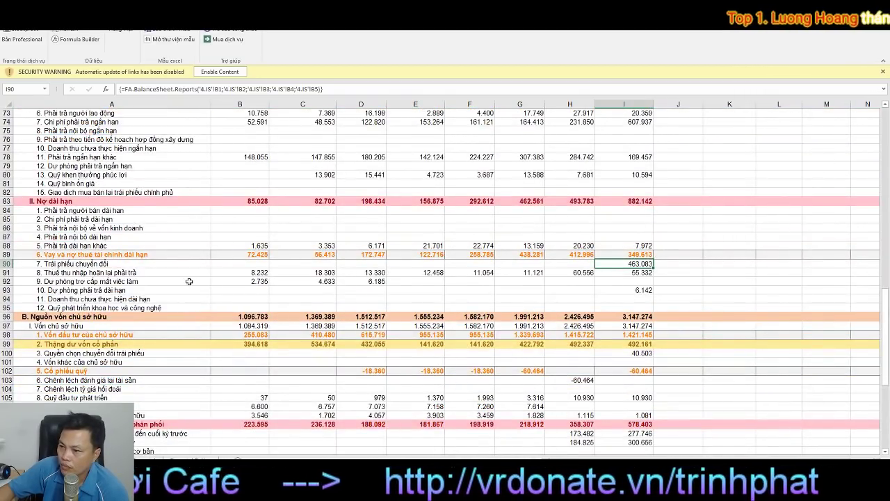
{"action": "left_click", "coordinate": [627, 317]}
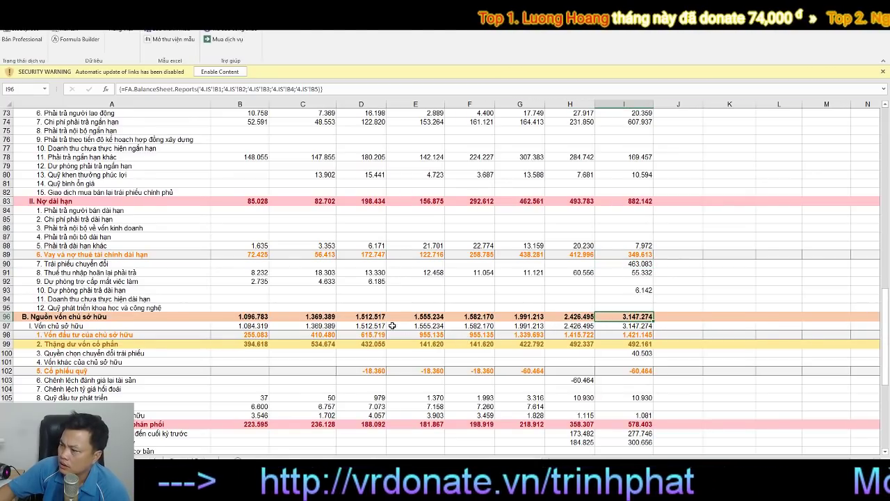
{"action": "left_click", "coordinate": [553, 317]}
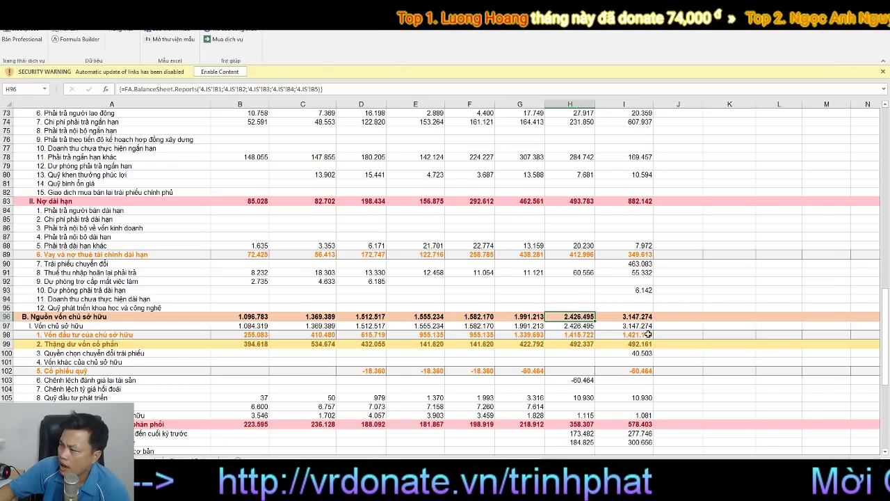
{"action": "left_click", "coordinate": [627, 318]}
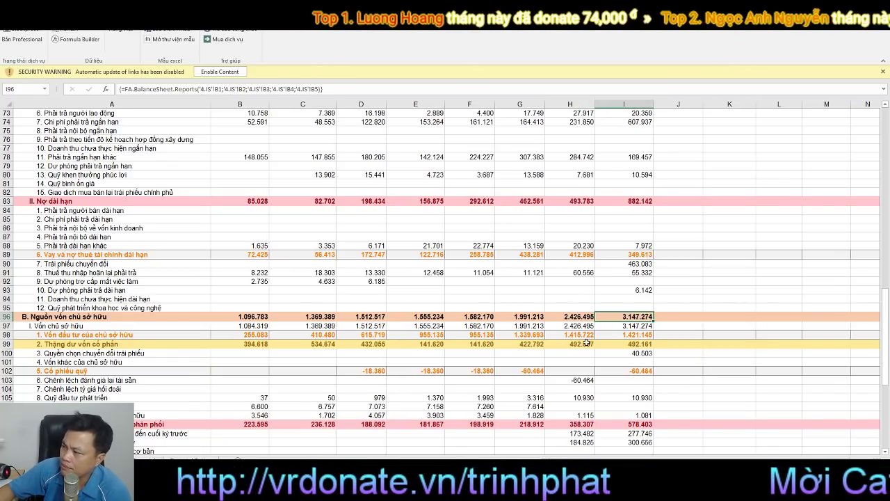
Compare the owners' contributed capital (Vốn đầu tư của chủ sở hữu) across 2014, 2015 and 2016.
{"action": "left_click", "coordinate": [571, 336]}
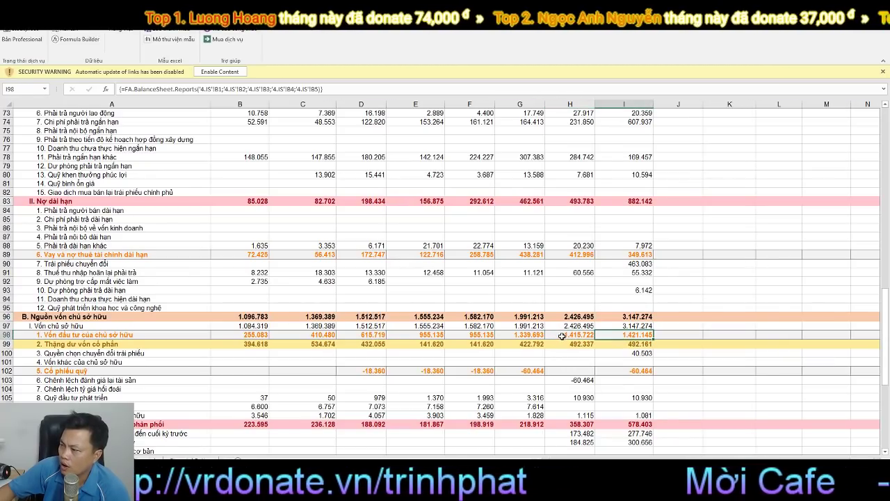
{"action": "key", "text": "Right"}
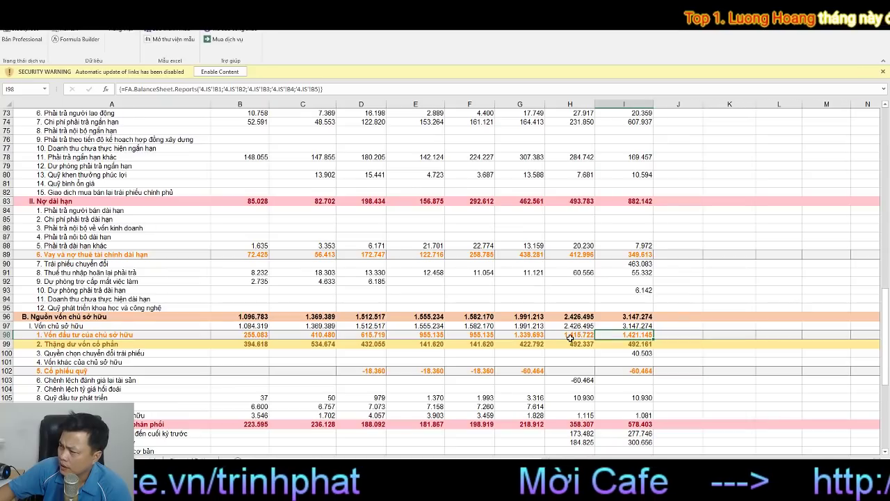
{"action": "left_click", "coordinate": [573, 336]}
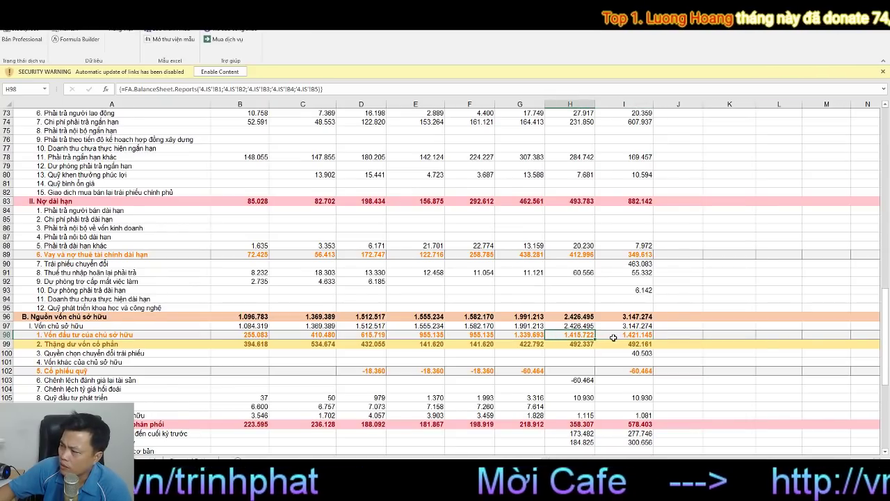
{"action": "left_click", "coordinate": [614, 338]}
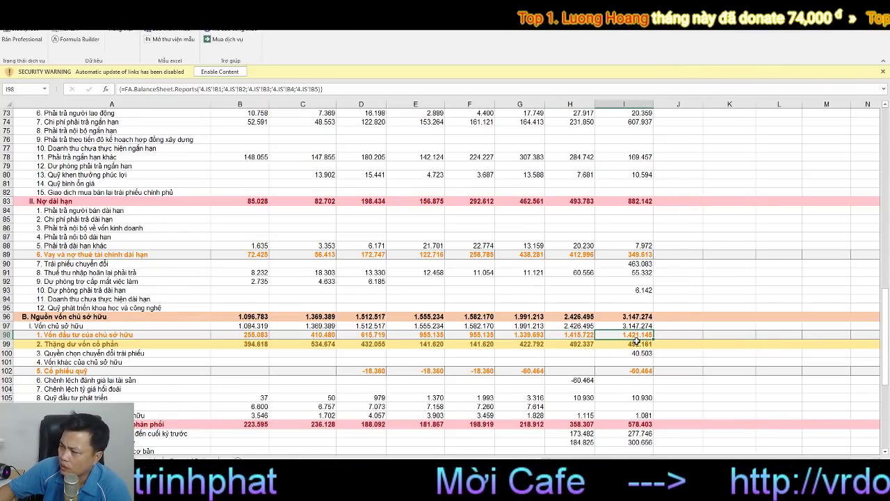
{"action": "left_click", "coordinate": [586, 338]}
{"action": "left_click", "coordinate": [621, 334]}
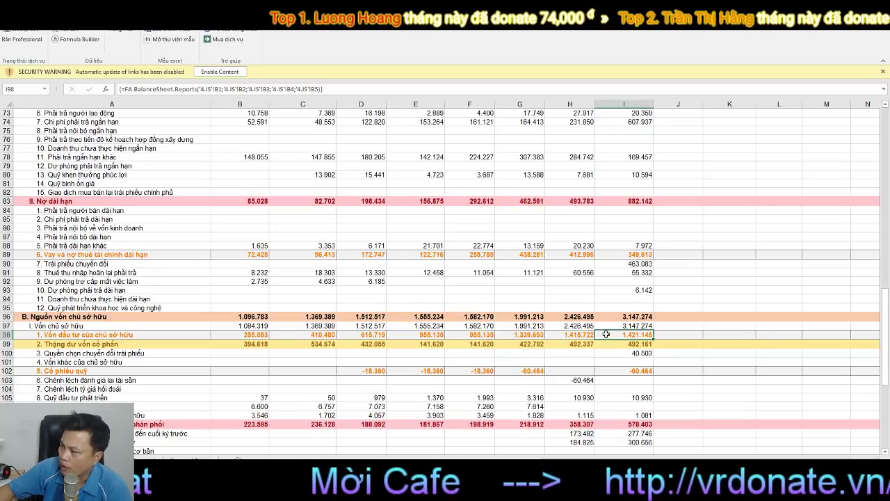
{"action": "key", "text": "Left"}
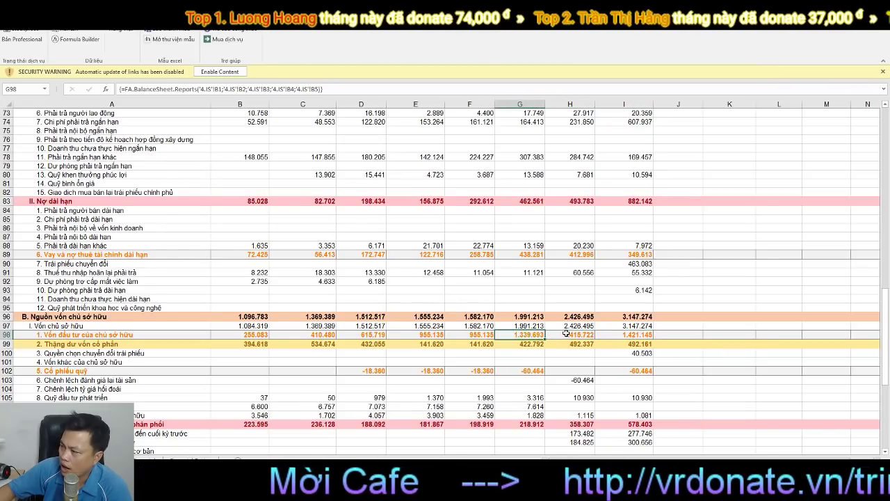
Compare the share premium (Thặng dư vốn cổ phần) between 2014 and 2015.
{"action": "left_click", "coordinate": [565, 346]}
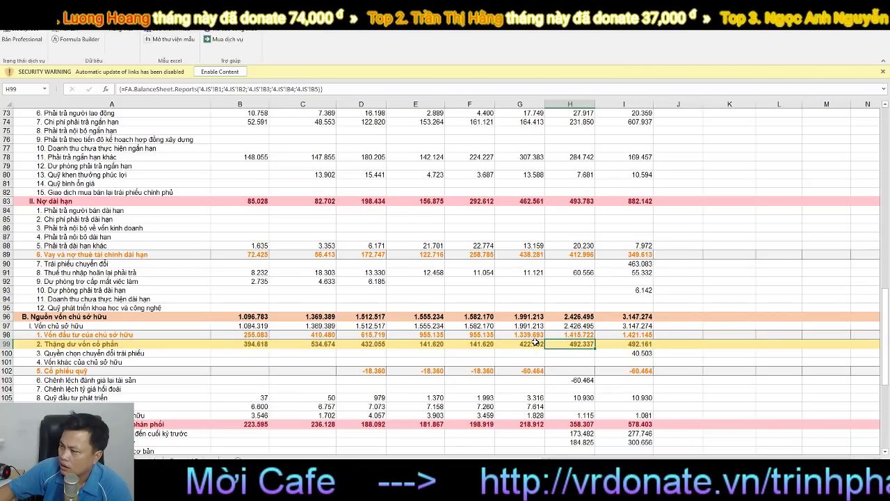
{"action": "left_click", "coordinate": [522, 346]}
{"action": "left_click", "coordinate": [561, 344]}
{"action": "left_click", "coordinate": [532, 344]}
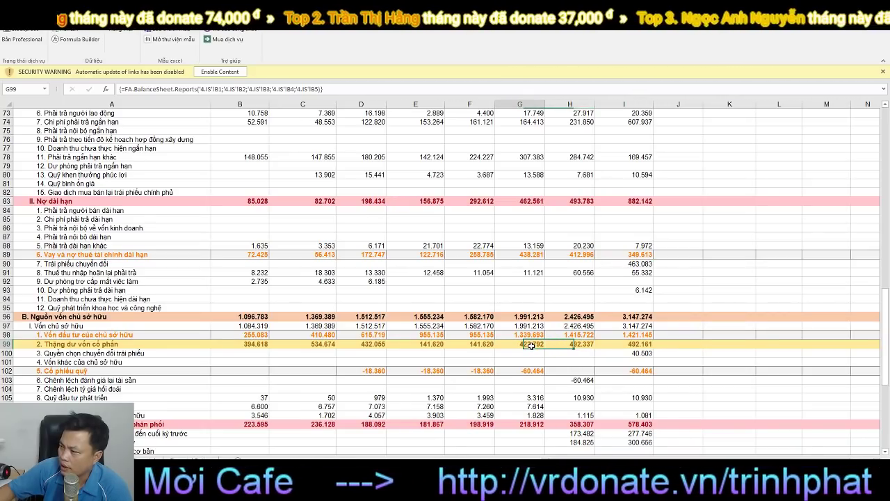
{"action": "left_click", "coordinate": [563, 344]}
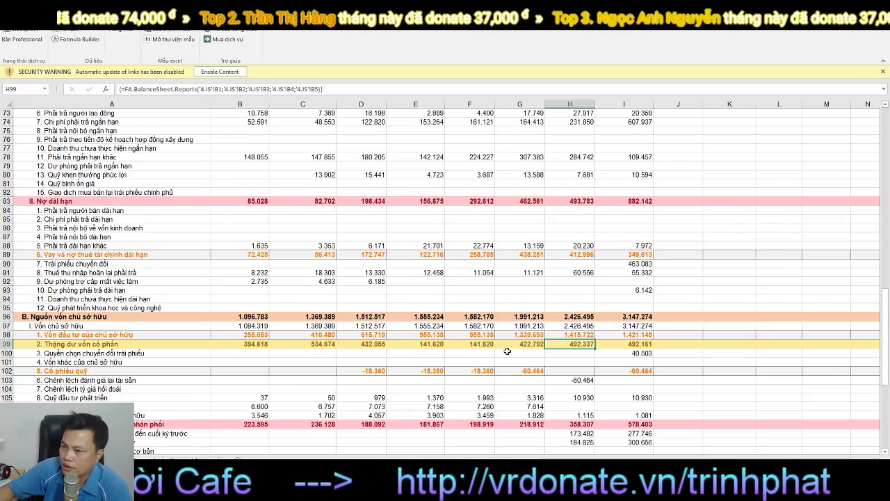
{"action": "left_click", "coordinate": [532, 344]}
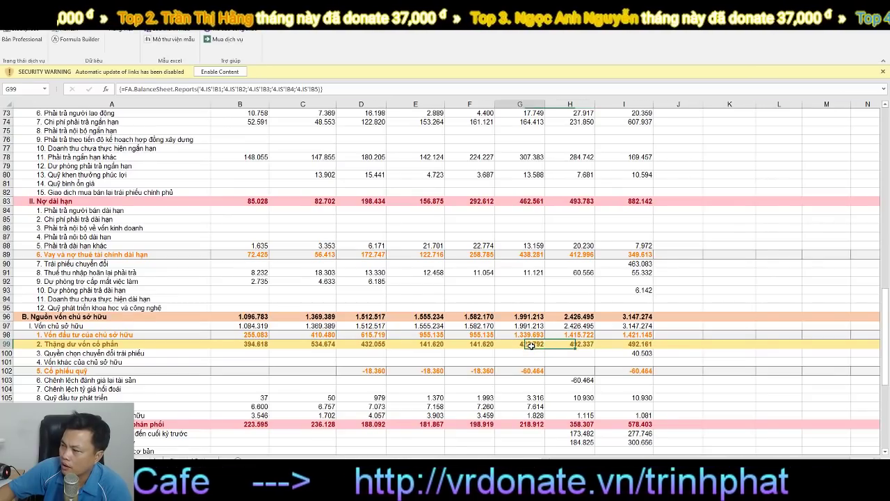
{"action": "left_click", "coordinate": [563, 343]}
Review the 2014 to 2016 contributed capital (Vốn đầu tư của chủ sở hữu) alongside the 2016 share premium (Thặng dư vốn cổ phần).
{"action": "left_click", "coordinate": [536, 335]}
{"action": "left_click", "coordinate": [568, 335]}
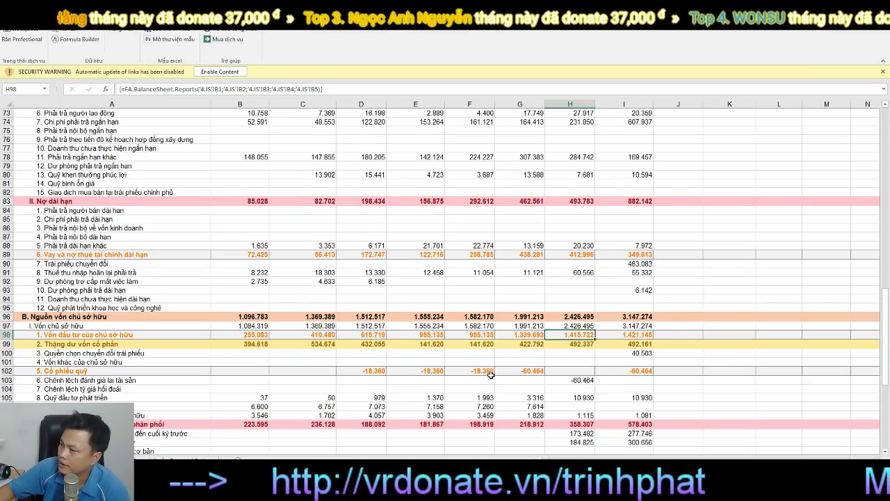
{"action": "left_click", "coordinate": [616, 336]}
{"action": "left_click", "coordinate": [583, 337]}
{"action": "left_click", "coordinate": [626, 344]}
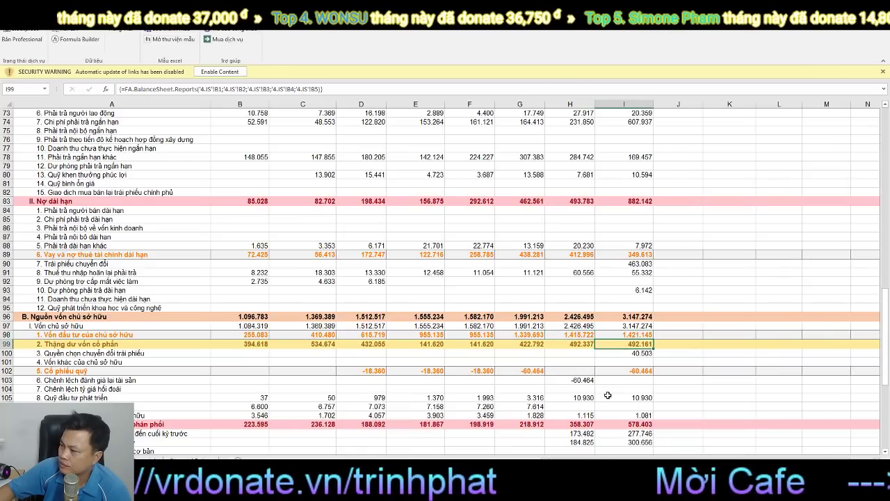
{"action": "left_click", "coordinate": [585, 337]}
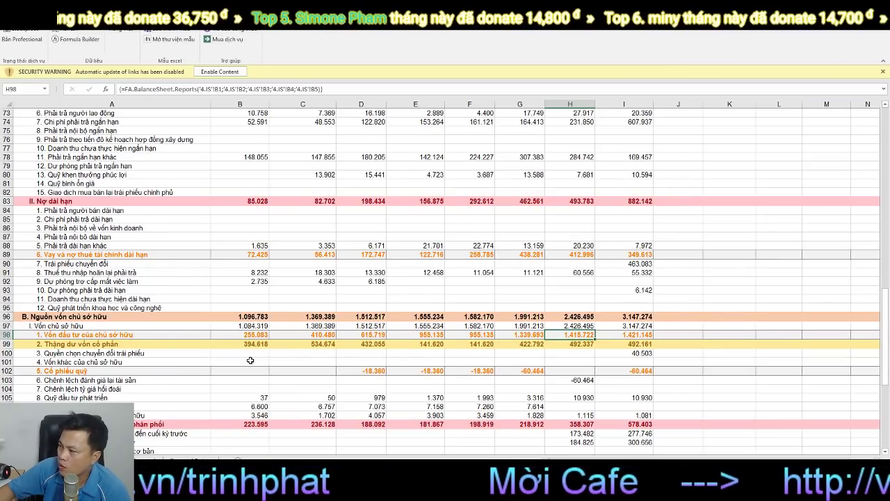
Check the 2016 treasury shares (Cổ phiếu quỹ) and trace the undistributed profit from 2012 to 2016.
{"action": "left_click", "coordinate": [633, 373]}
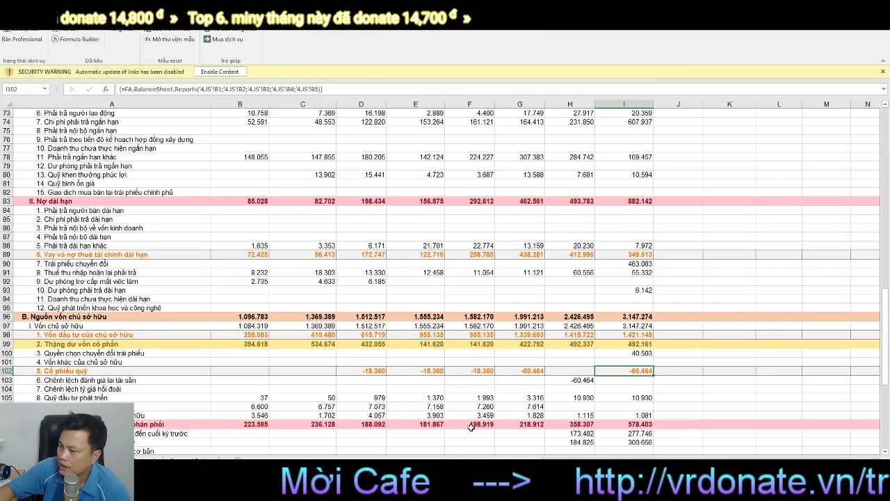
{"action": "left_click", "coordinate": [420, 425]}
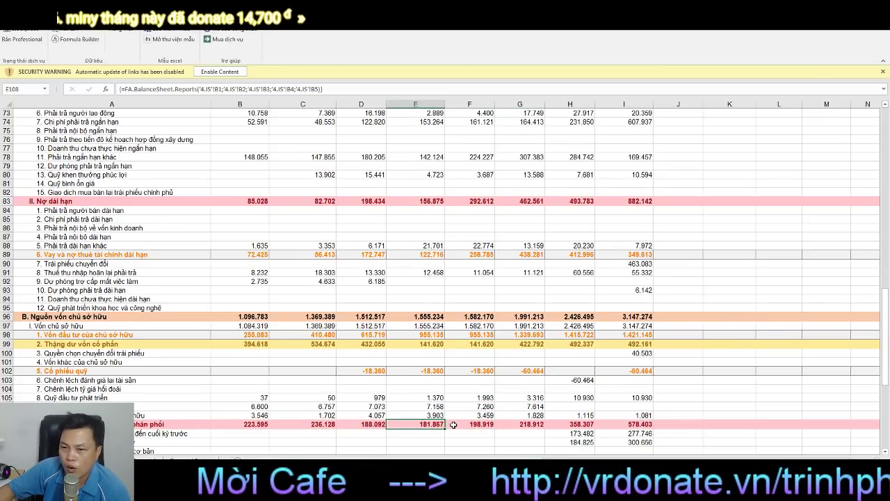
{"action": "left_click", "coordinate": [463, 423]}
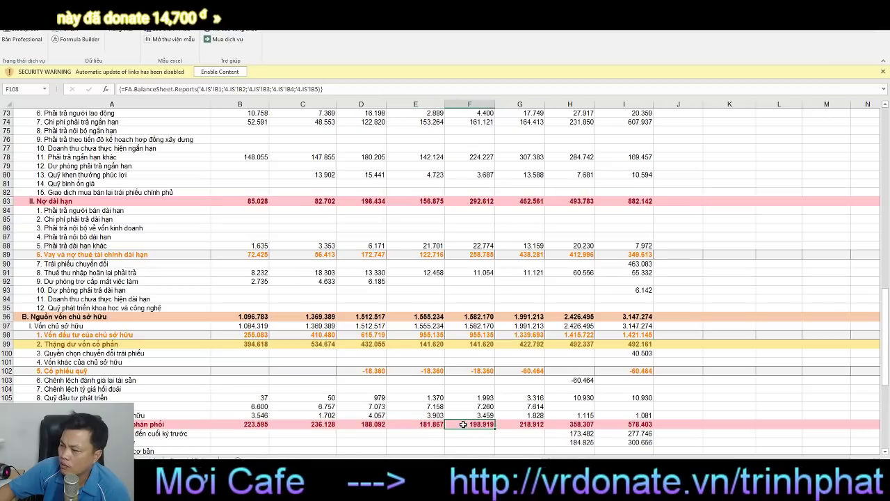
{"action": "left_click", "coordinate": [499, 424]}
{"action": "left_click", "coordinate": [410, 424]}
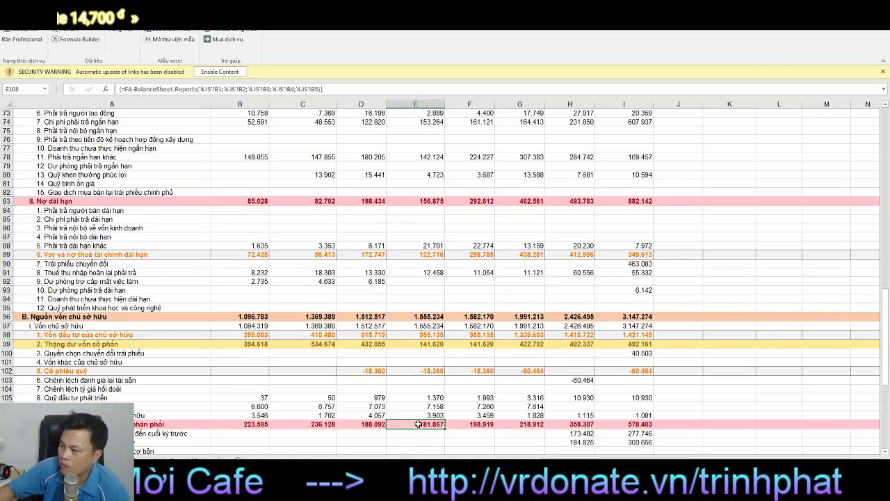
{"action": "left_click", "coordinate": [641, 424]}
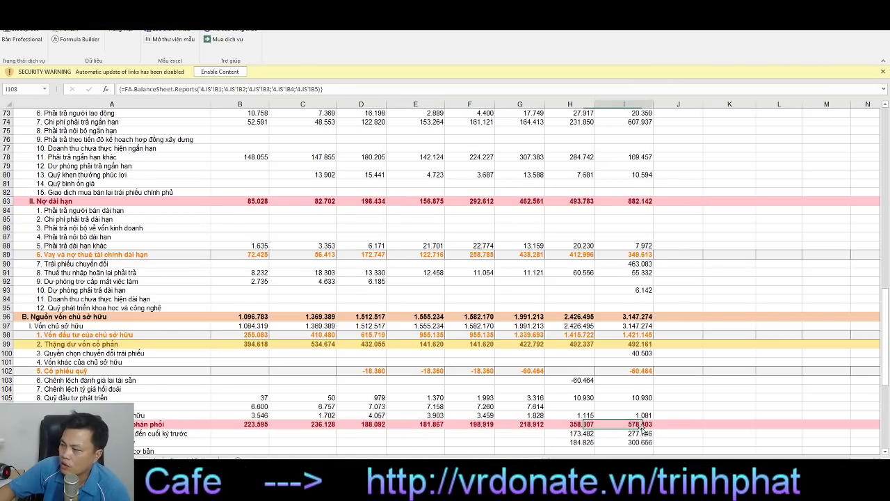
{"action": "left_click", "coordinate": [553, 424]}
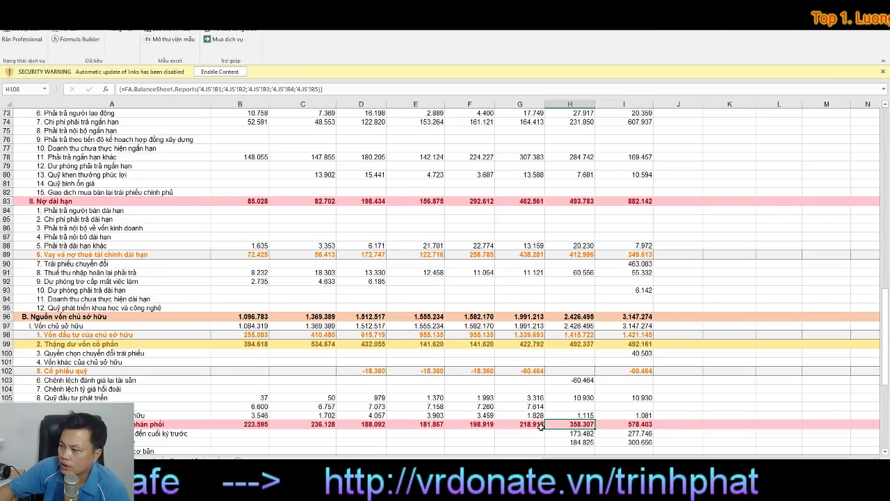
{"action": "left_click", "coordinate": [607, 425]}
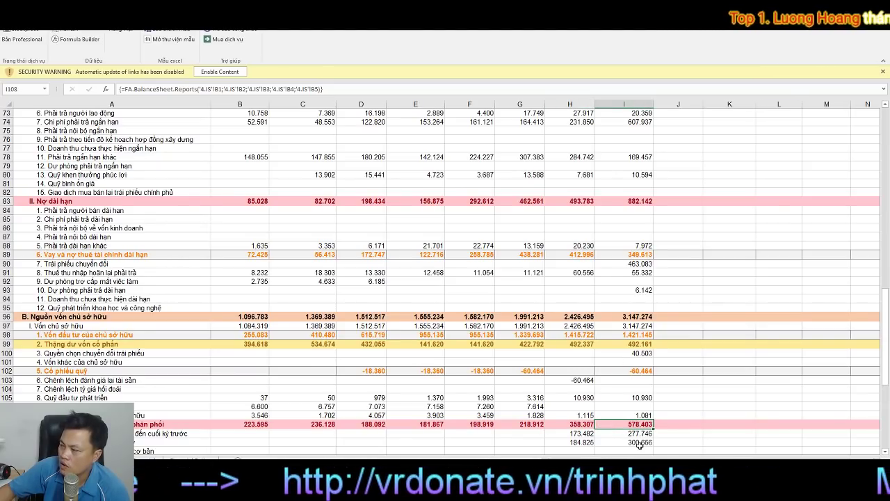
Review the rest of the equity section down to total capital, including the 2016 non-controlling interests (Lợi ích của cổ đông không kiểm soát).
{"action": "scroll", "coordinate": [683, 419], "scroll_direction": "down", "scroll_amount": 2}
{"action": "scroll", "coordinate": [683, 420], "scroll_direction": "down", "scroll_amount": 4}
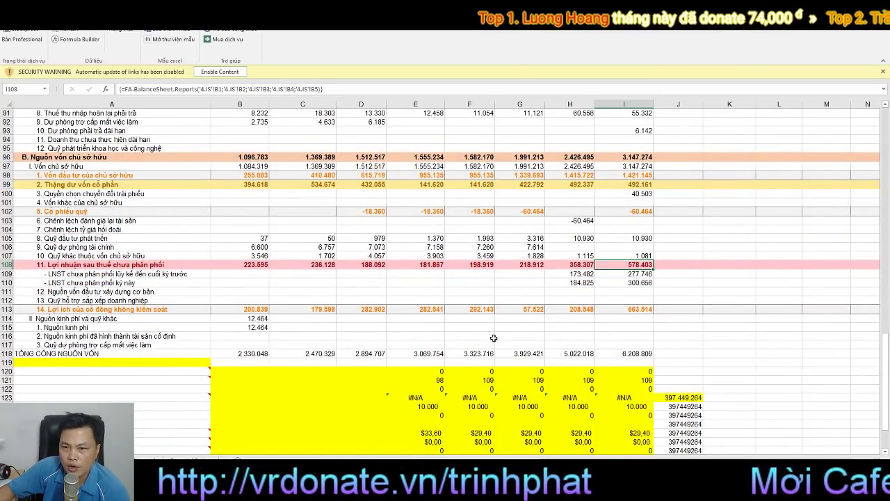
{"action": "left_click", "coordinate": [653, 308]}
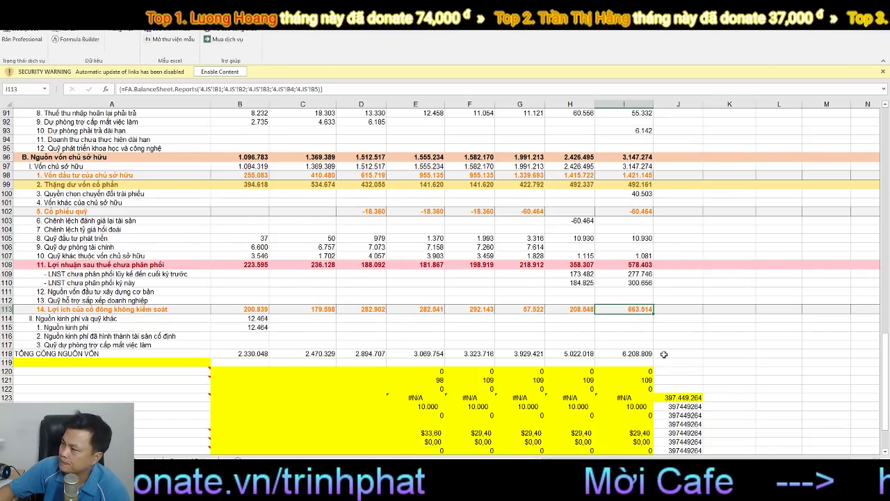
{"action": "scroll", "coordinate": [703, 340], "scroll_direction": "up", "scroll_amount": 1}
{"action": "scroll", "coordinate": [703, 341], "scroll_direction": "up", "scroll_amount": 2}
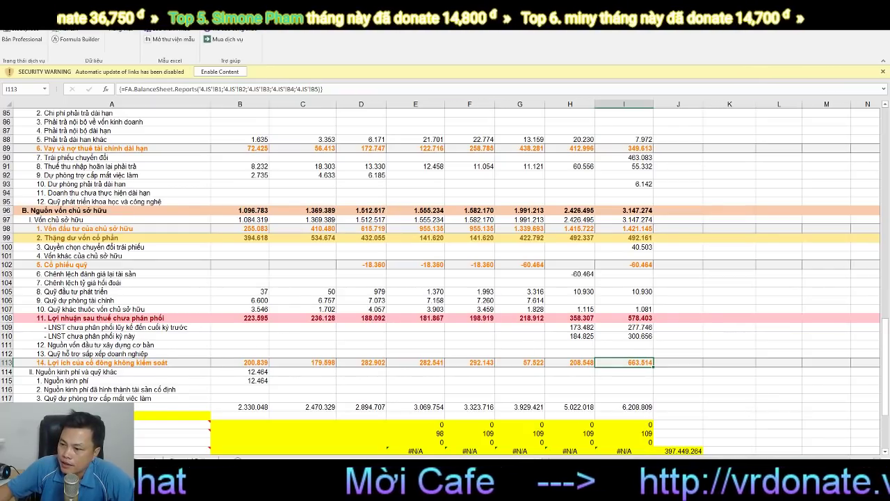
On the income statement sheet, set the starting quarter (Quý bắt đầu) to 4 to load quarterly reports.
{"action": "key", "text": "ctrl+Page_Up"}
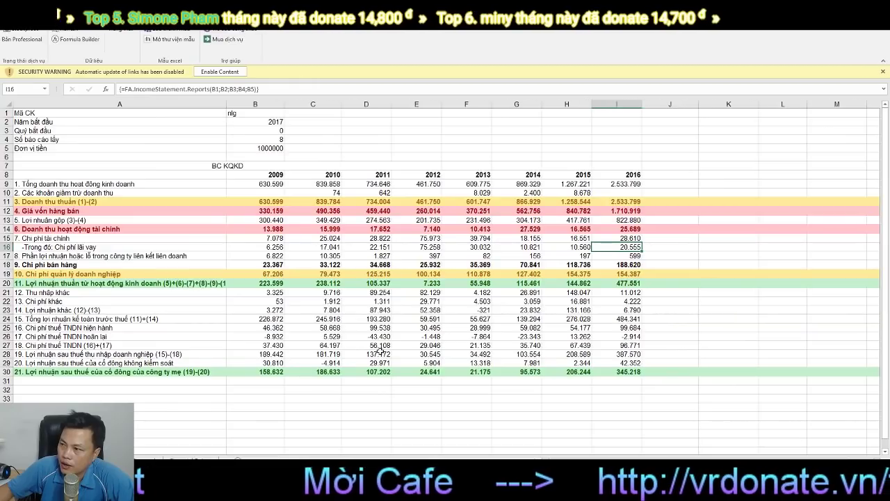
{"action": "left_click", "coordinate": [265, 131]}
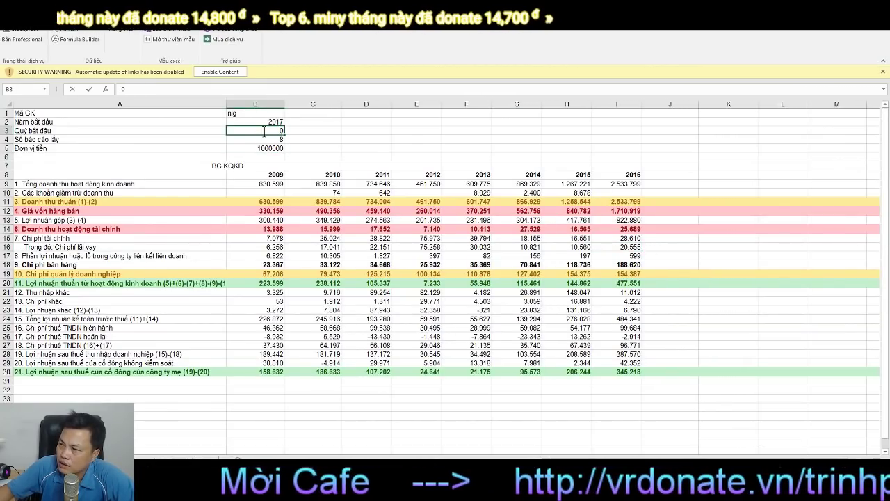
{"action": "key", "text": "BackSpace"}
{"action": "type", "text": "4"}
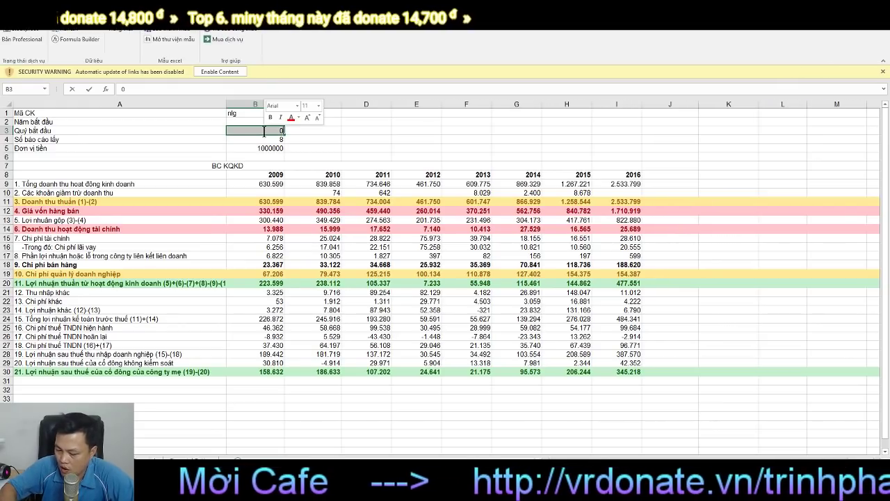
{"action": "key", "text": "ctrl+Return"}
{"action": "key", "text": "Return"}
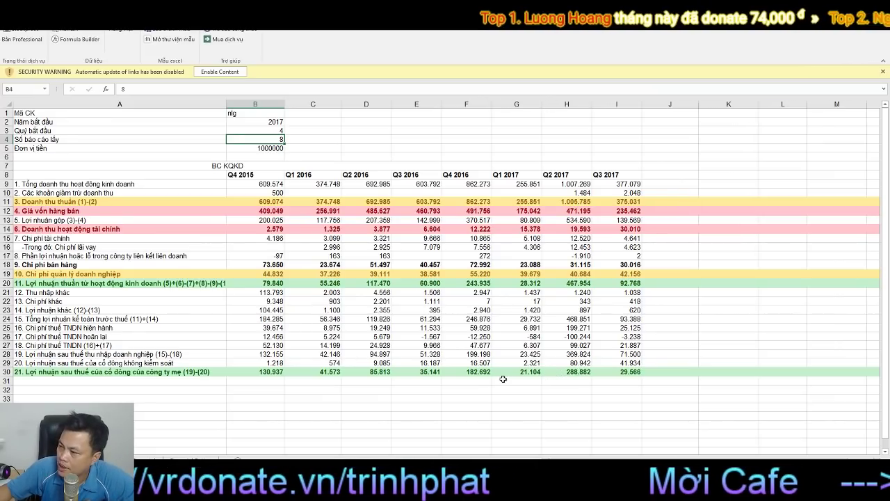
Set the income statement's starting quarter (Quý bắt đầu) to 0 to show yearly reports.
{"action": "left_click", "coordinate": [282, 130]}
{"action": "right_click", "coordinate": [281, 130]}
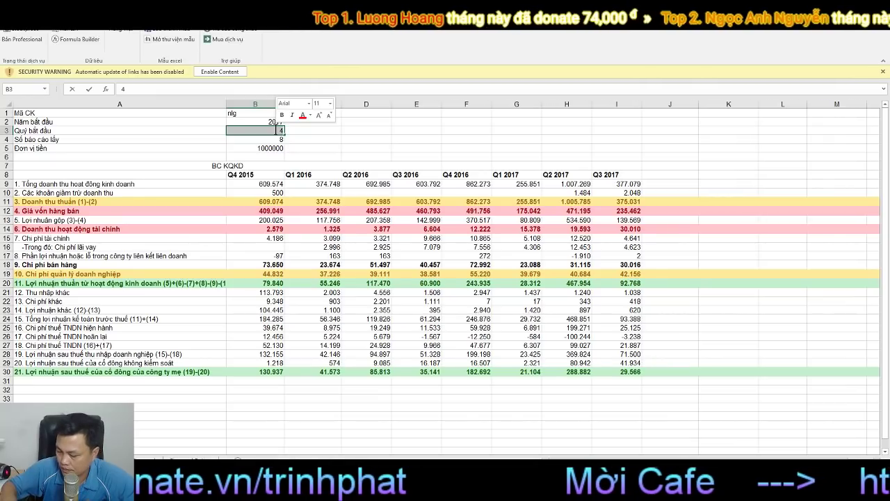
{"action": "type", "text": "0"}
{"action": "key", "text": "Return"}
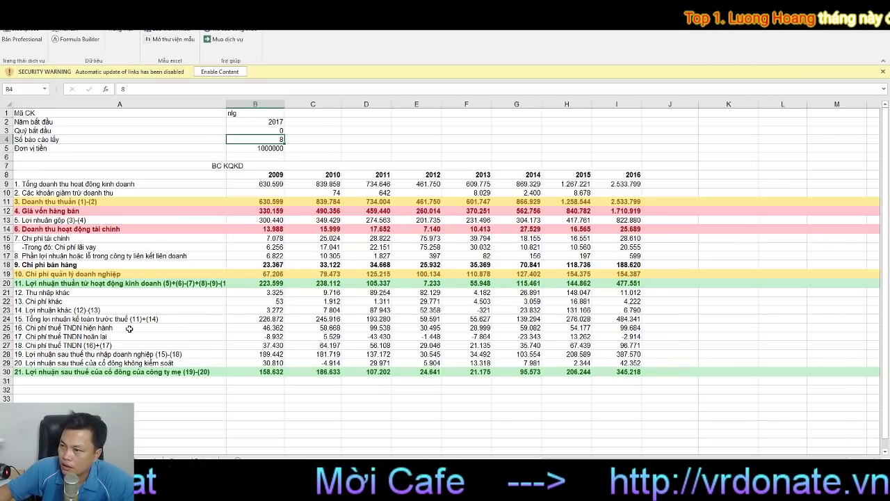
Switch the income statement back to quarterly figures with Quý bắt đầu set to 4, and check the parent shareholders' net profit row.
{"action": "left_click", "coordinate": [256, 132]}
{"action": "right_click", "coordinate": [257, 133]}
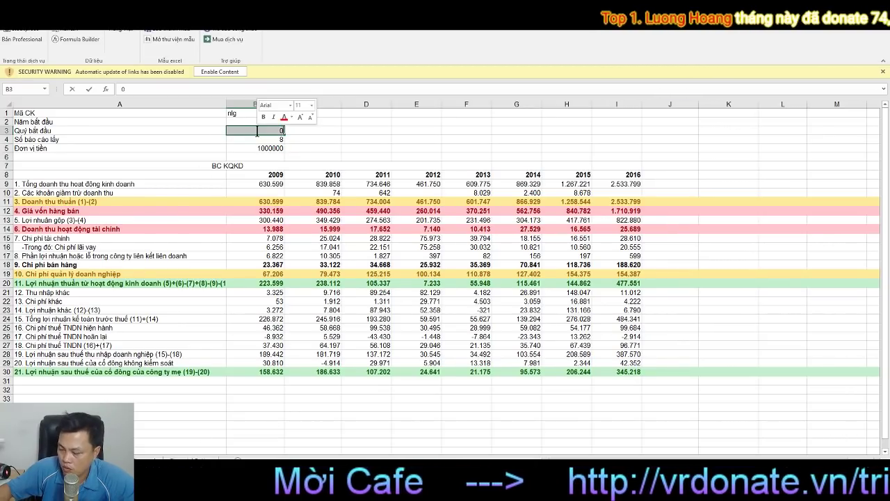
{"action": "type", "text": "4"}
{"action": "key", "text": "Return"}
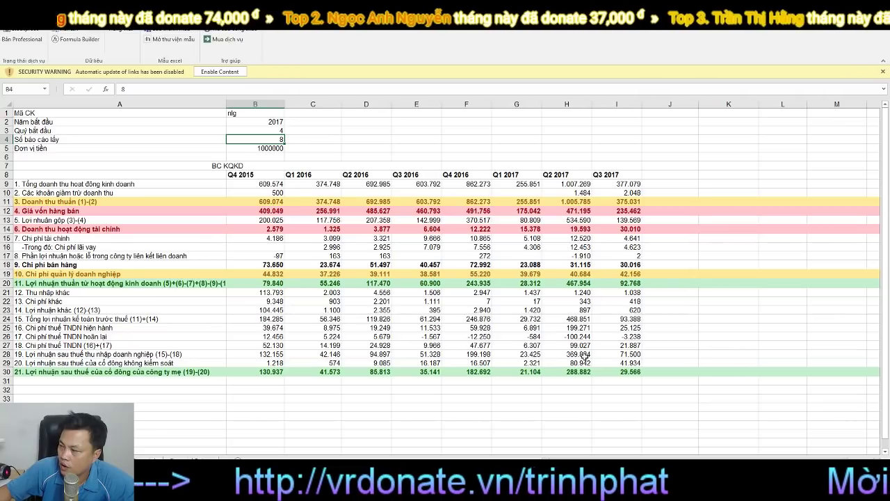
{"action": "left_click", "coordinate": [666, 373]}
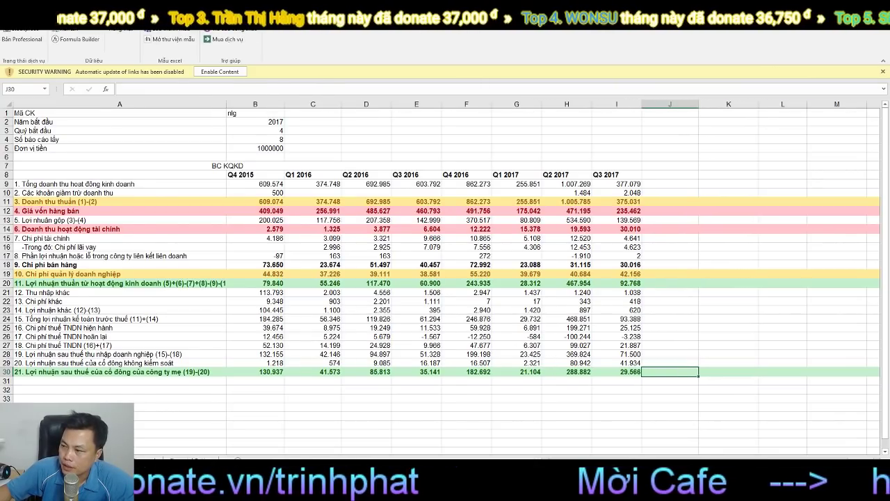
Review NLG's quarterly long-term debt and equity items on the balance sheet.
{"action": "key", "text": "ctrl+Page_Up"}
{"action": "scroll", "coordinate": [386, 366], "scroll_direction": "down", "scroll_amount": 2}
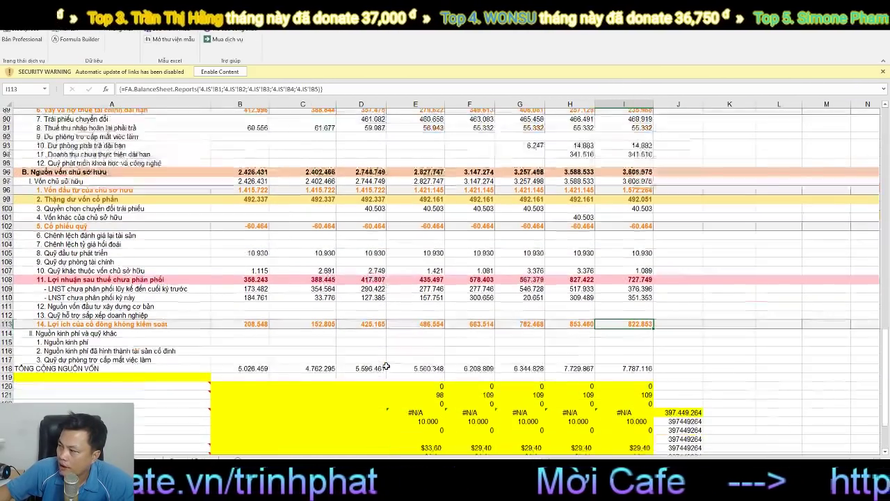
{"action": "scroll", "coordinate": [386, 367], "scroll_direction": "down", "scroll_amount": 5}
{"action": "scroll", "coordinate": [445, 364], "scroll_direction": "up", "scroll_amount": 8}
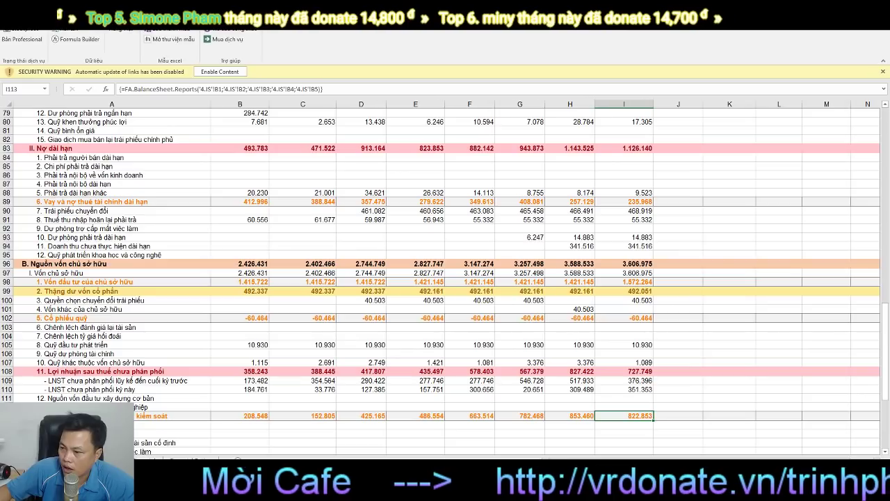
Return to the income statement sheet and restore the yearly view by setting Quý bắt đầu to 0.
{"action": "key", "text": "ctrl+Page_Up"}
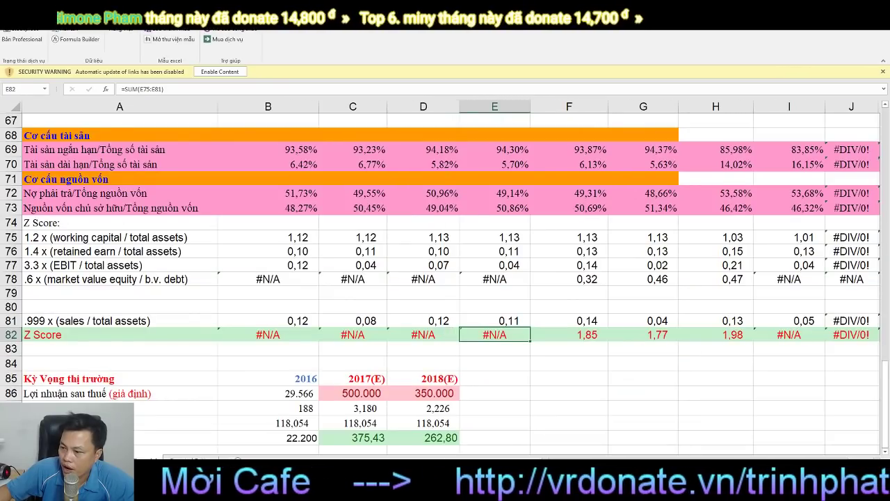
{"action": "key", "text": "ctrl+Page_Up"}
{"action": "key", "text": "ctrl+Page_Up"}
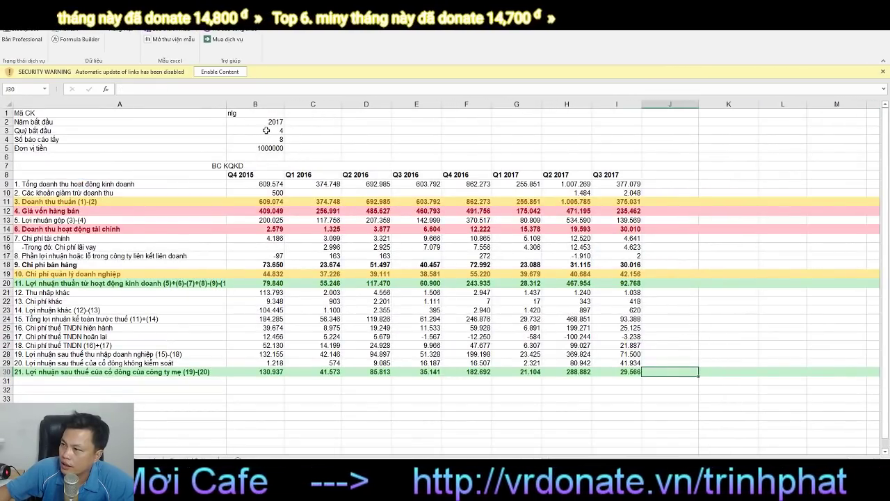
{"action": "left_click", "coordinate": [267, 130]}
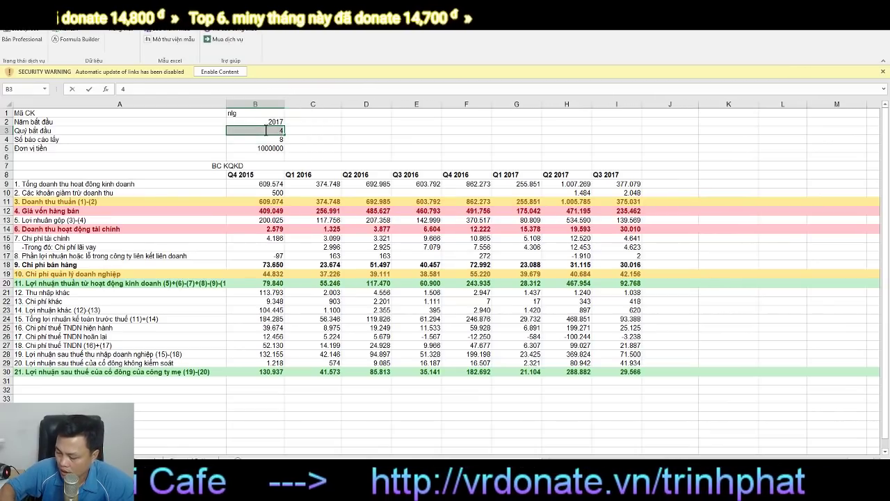
{"action": "type", "text": "0"}
{"action": "key", "text": "Return"}
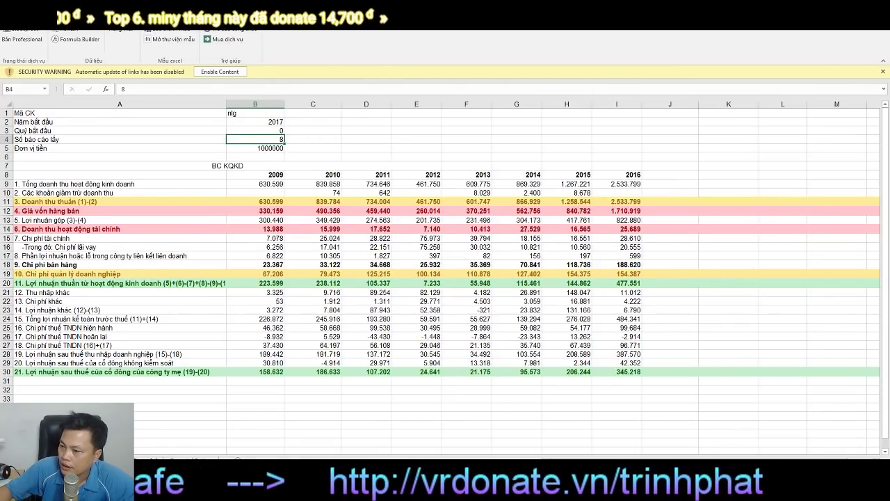
In the Kỳ Vọng thị trường table on the ratios sheet, set the assumed 2017(E) after-tax profit to 550000.
{"action": "key", "text": "ctrl+Page_Down"}
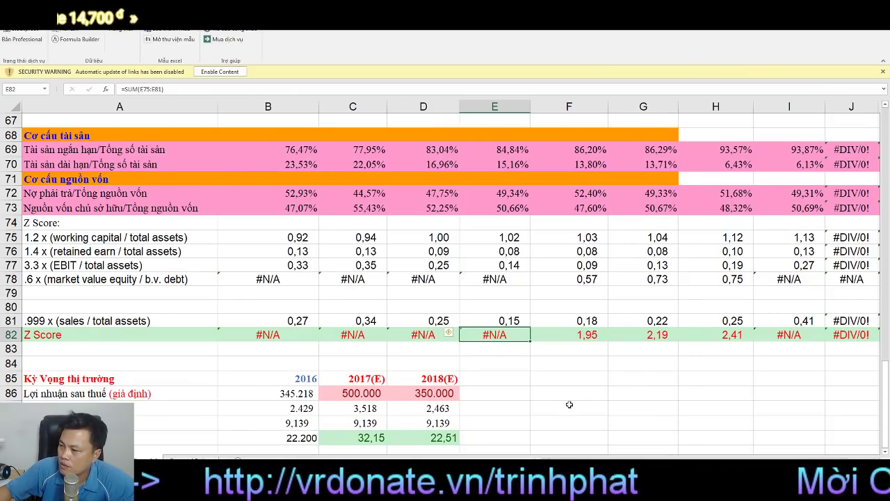
{"action": "scroll", "coordinate": [567, 397], "scroll_direction": "down", "scroll_amount": 2}
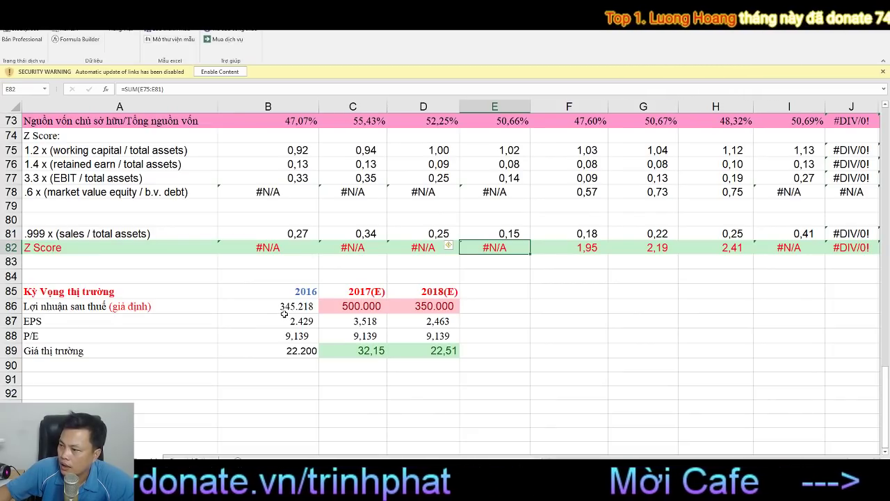
{"action": "double_click", "coordinate": [353, 306]}
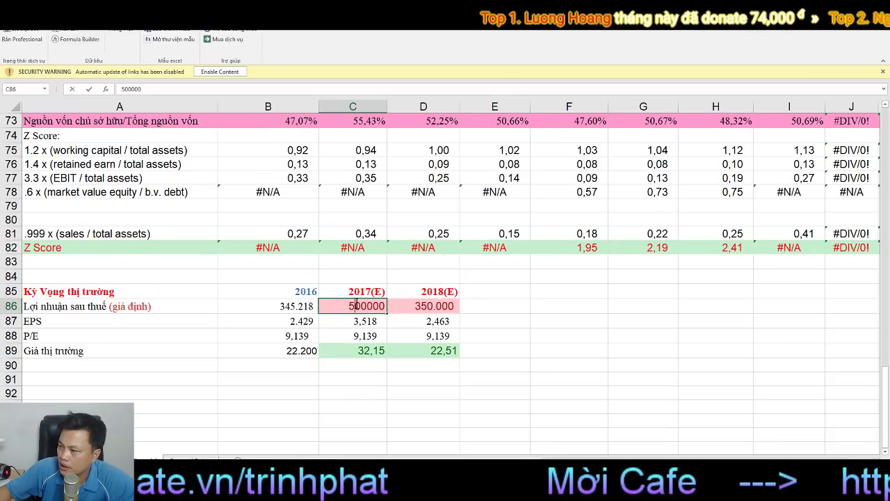
{"action": "type", "text": "5"}
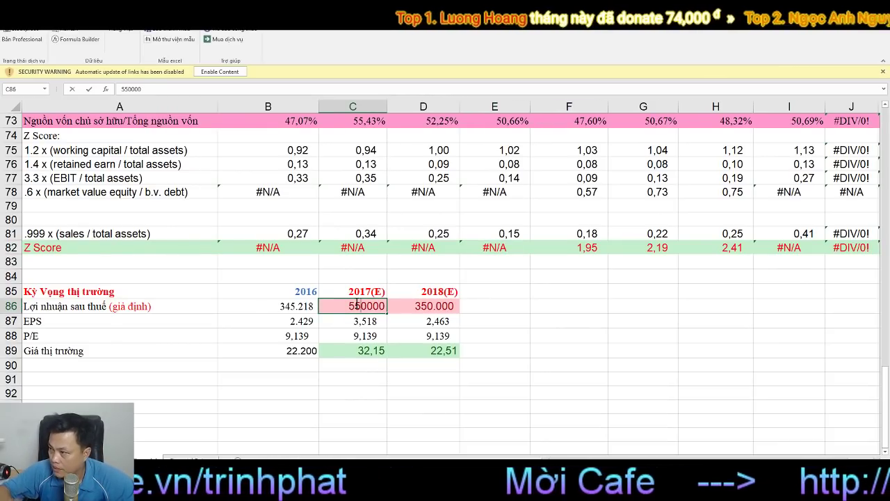
{"action": "key", "text": "Return"}
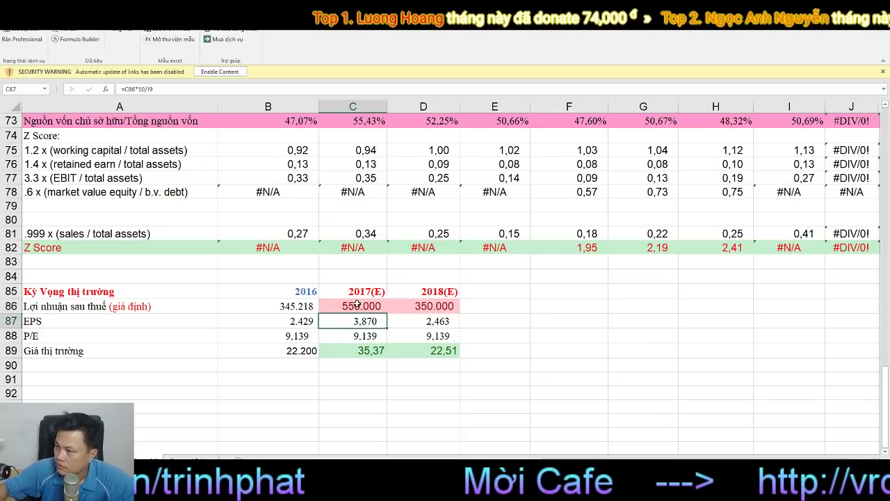
Set the assumed 2018(E) after-tax profit (Lợi nhuận sau thuế) to 400000.
{"action": "left_click", "coordinate": [427, 307]}
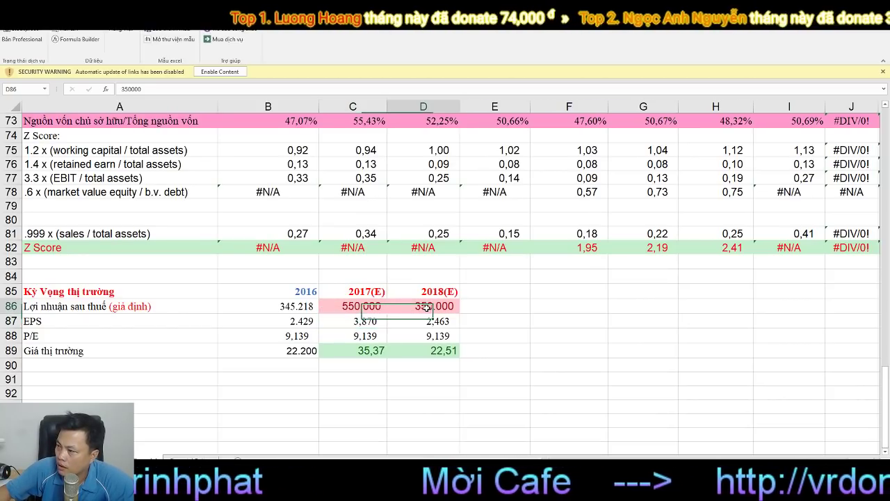
{"action": "double_click", "coordinate": [427, 306]}
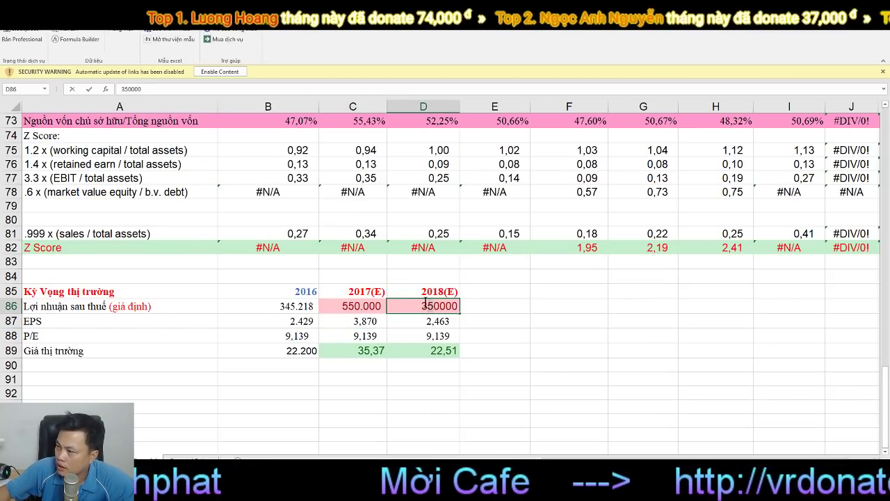
{"action": "double_click", "coordinate": [427, 306]}
{"action": "type", "text": "400000"}
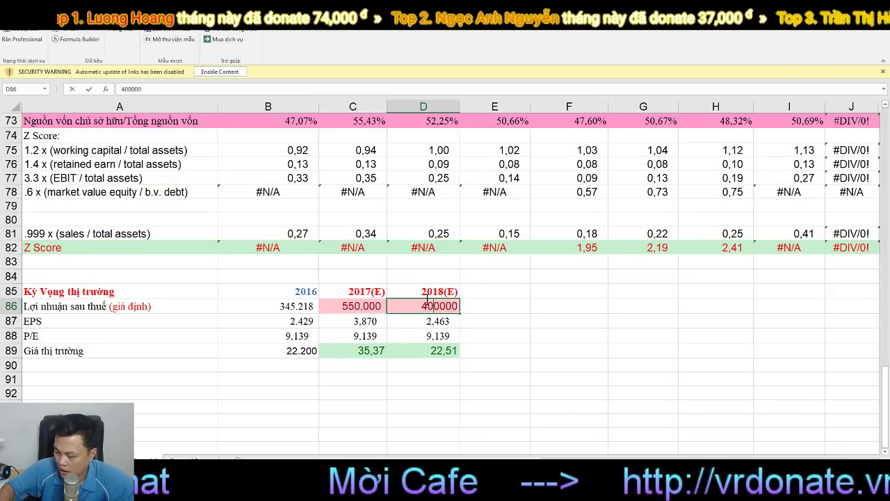
{"action": "key", "text": "ctrl+Return"}
{"action": "key", "text": "Down"}
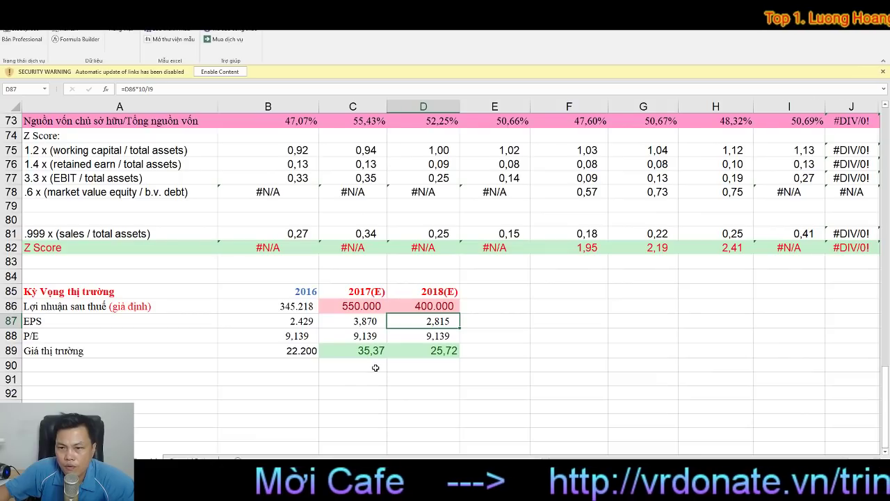
Compare the projected market prices (Giá thị trường) for 2017(E) and 2018(E).
{"action": "left_click", "coordinate": [445, 354]}
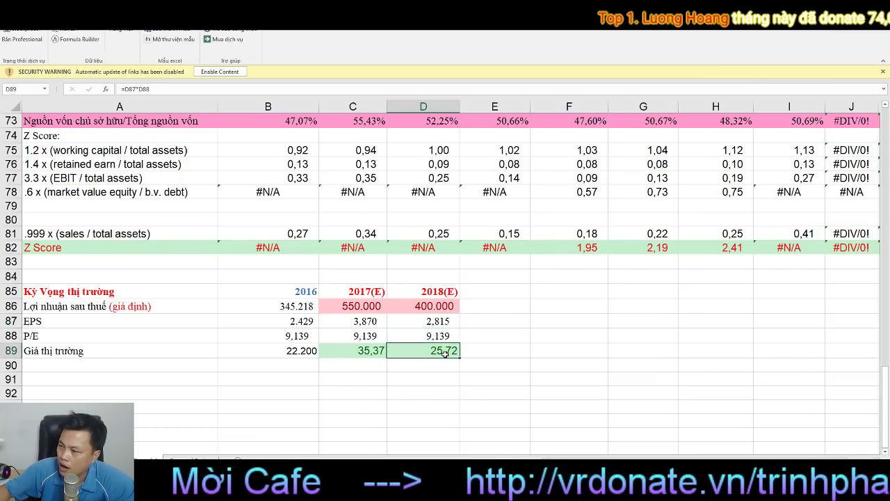
{"action": "left_click", "coordinate": [374, 353]}
{"action": "left_click", "coordinate": [441, 355]}
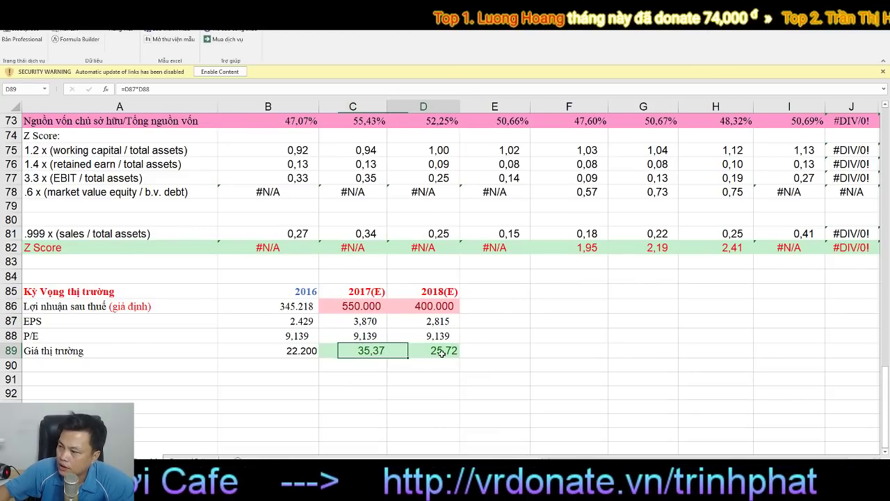
{"action": "left_click", "coordinate": [373, 352]}
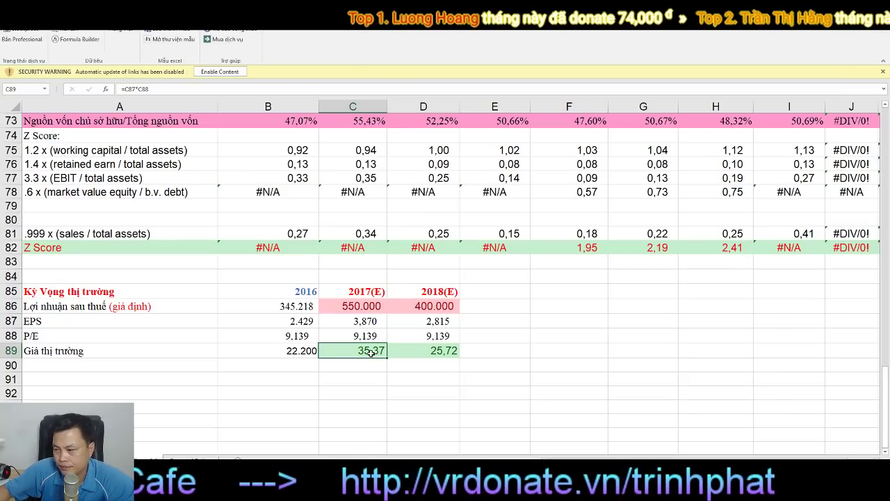
{"action": "left_click", "coordinate": [440, 353]}
{"action": "left_click", "coordinate": [380, 350]}
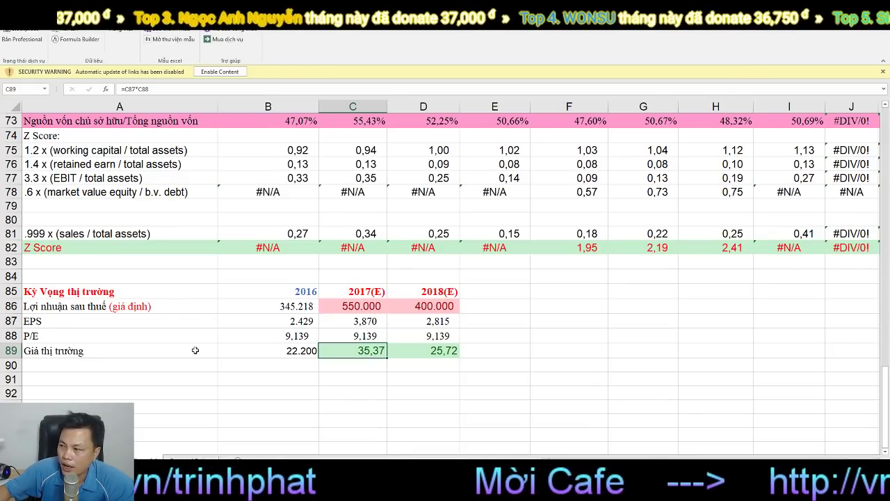
Compare the projected EPS for 2017(E) and 2018(E).
{"action": "left_click", "coordinate": [350, 322]}
{"action": "left_click", "coordinate": [446, 318]}
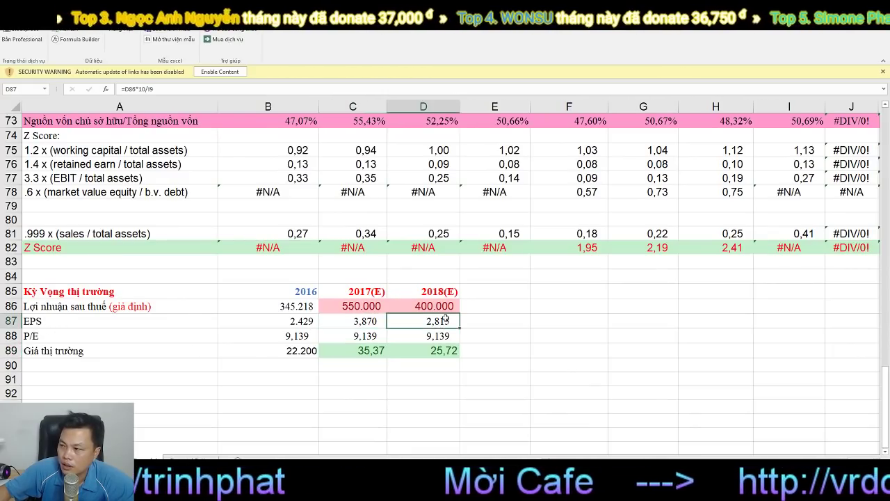
{"action": "left_click", "coordinate": [363, 320]}
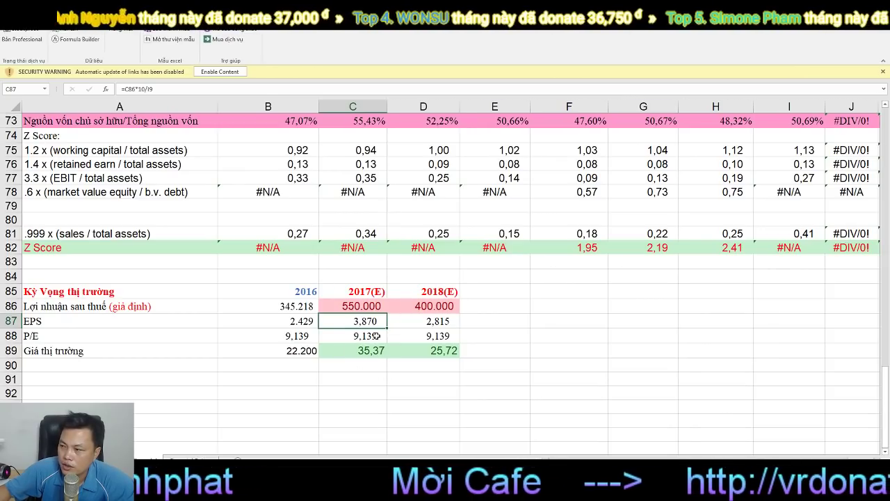